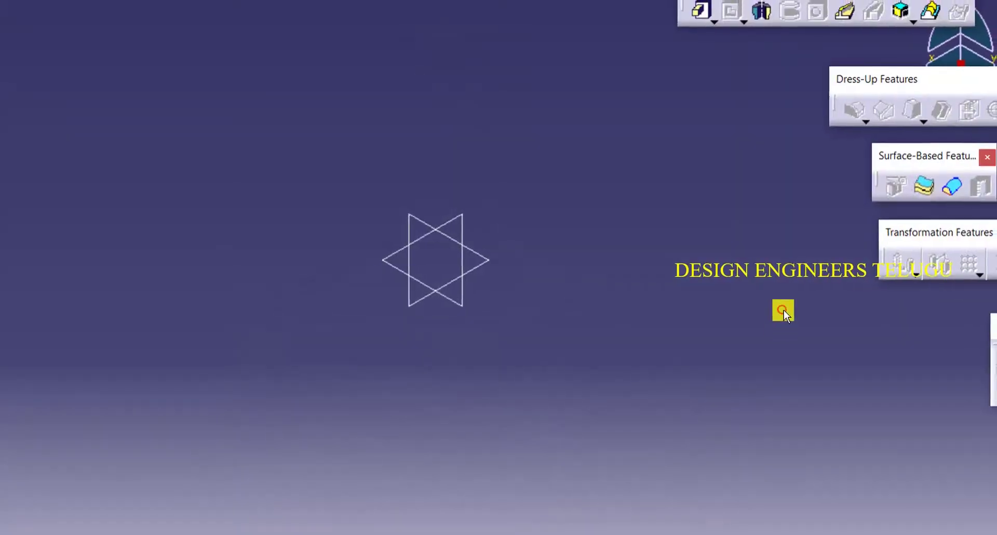
- Check the reference image 46.JPG, then return to the empty CATIA part Part1
{"action": "left_click", "coordinate": [777, 307]}
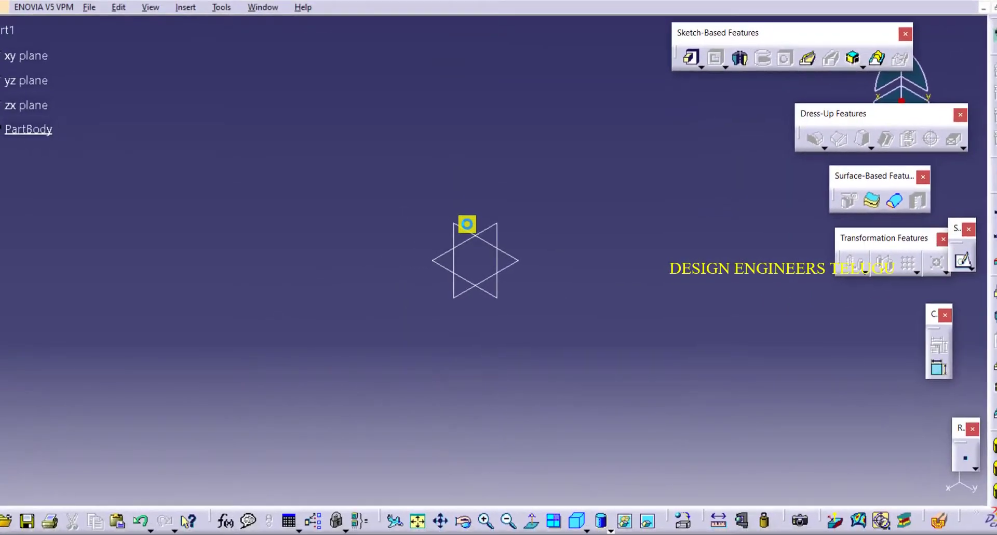
- On the yz plane, sketch a rectangle resting on the H axis and raise its top edge
{"action": "left_click", "coordinate": [472, 229]}
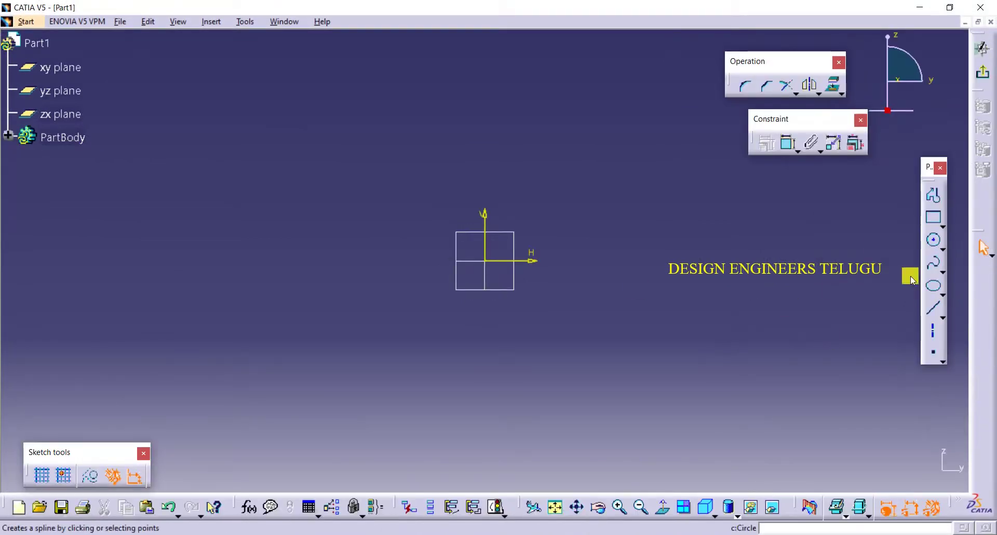
{"action": "key", "text": "alt+Tab"}
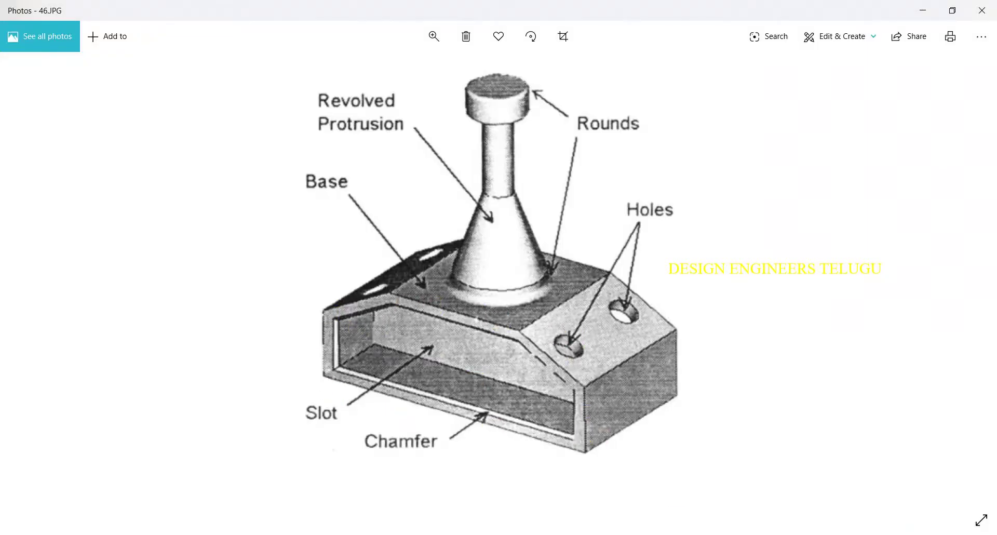
{"action": "key", "text": "alt+Tab"}
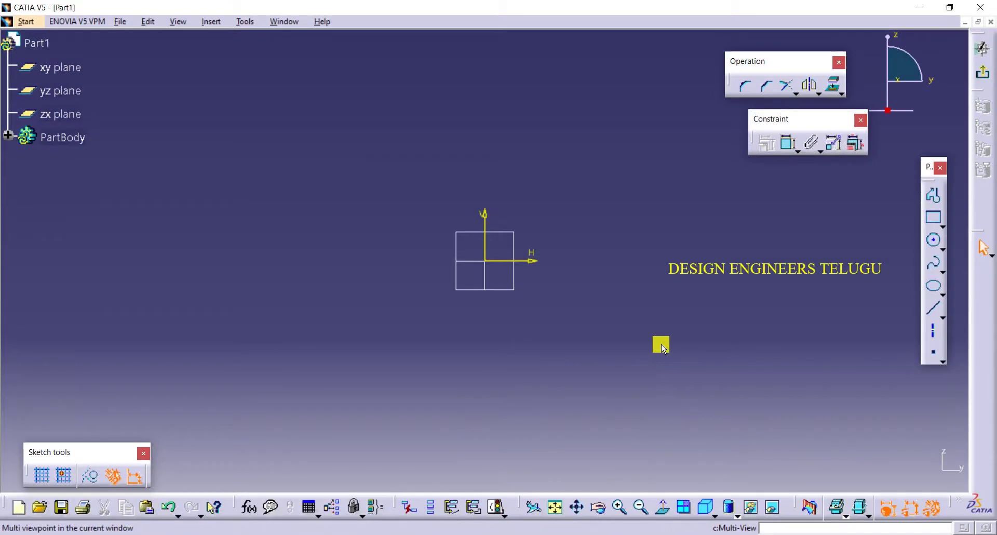
{"action": "left_click", "coordinate": [933, 222]}
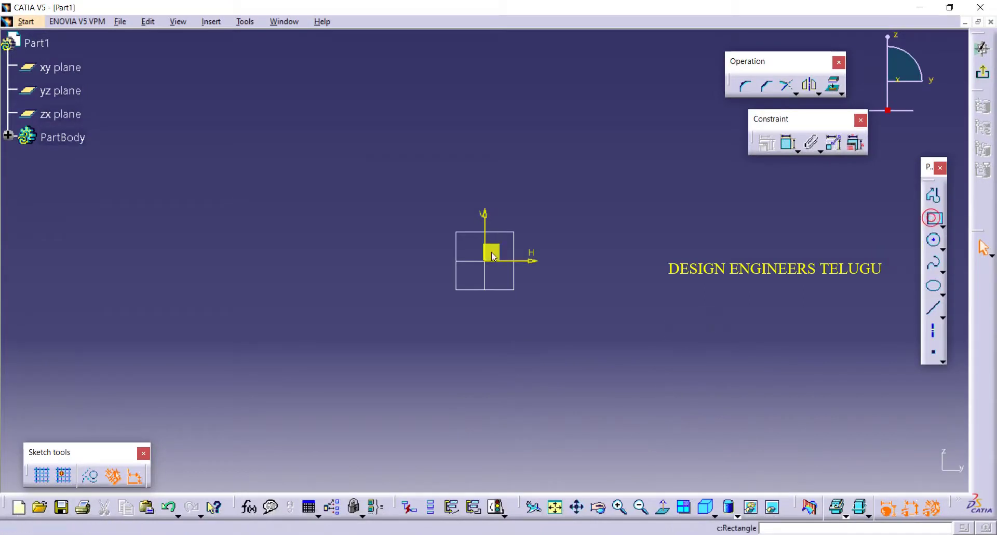
{"action": "left_click", "coordinate": [353, 201]}
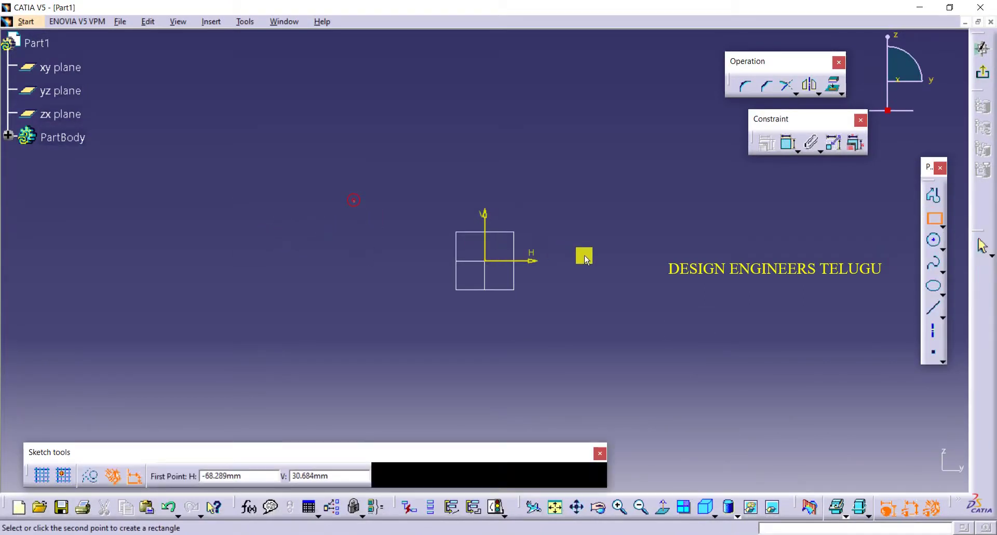
{"action": "left_click", "coordinate": [626, 260]}
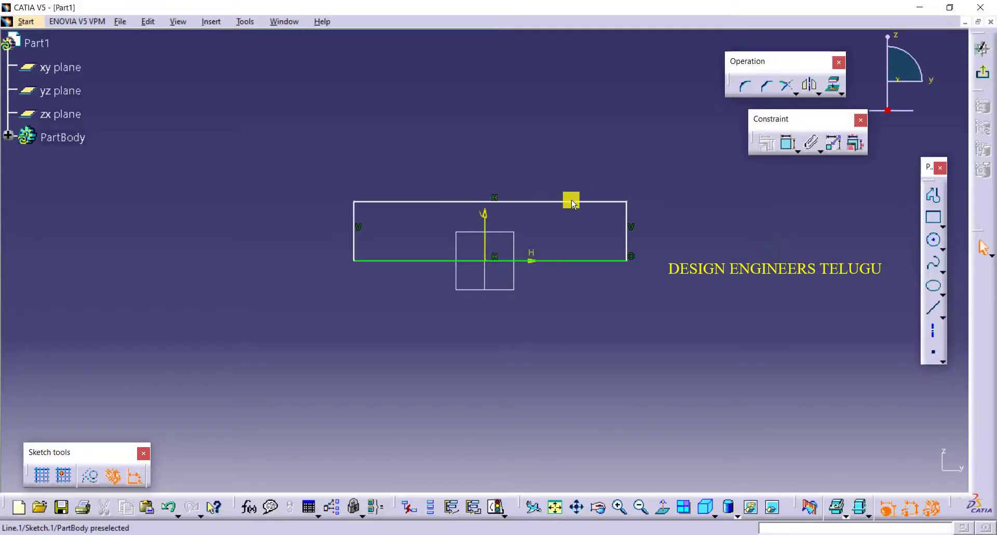
{"action": "left_click_drag", "start_coordinate": [572, 203], "coordinate": [569, 185]}
- Dimension the rectangle's top edge to 200 mm
{"action": "left_click", "coordinate": [710, 221]}
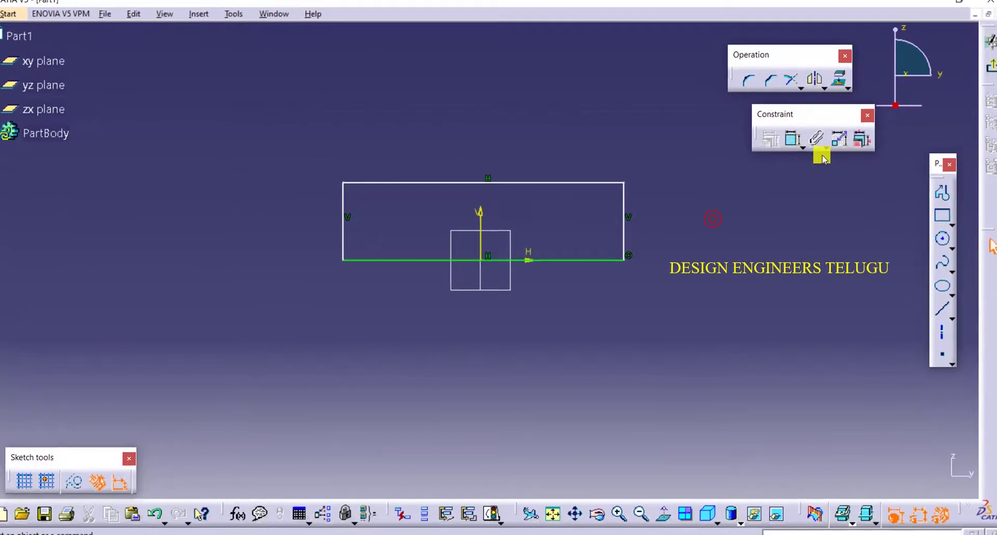
{"action": "left_click", "coordinate": [793, 138]}
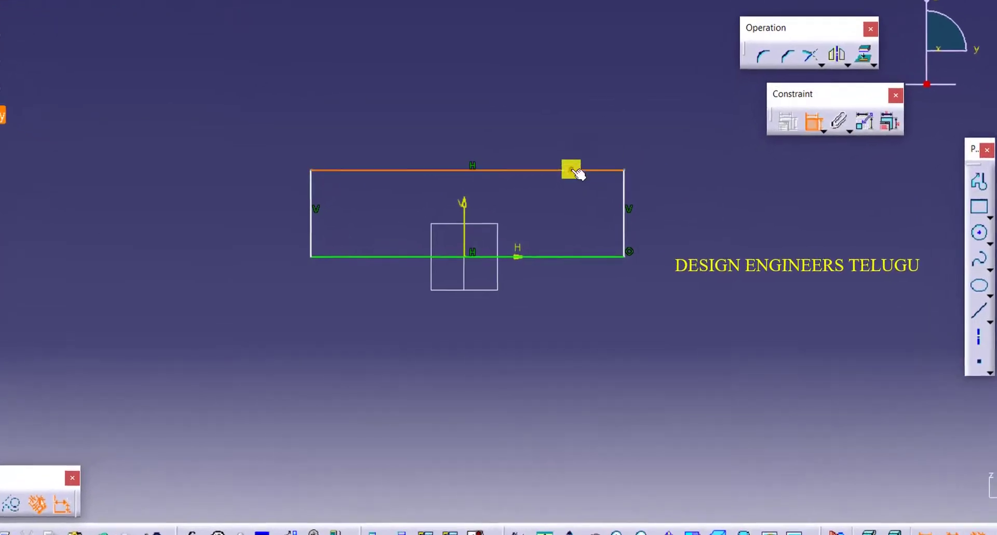
{"action": "left_click", "coordinate": [571, 170]}
{"action": "left_click", "coordinate": [566, 118]}
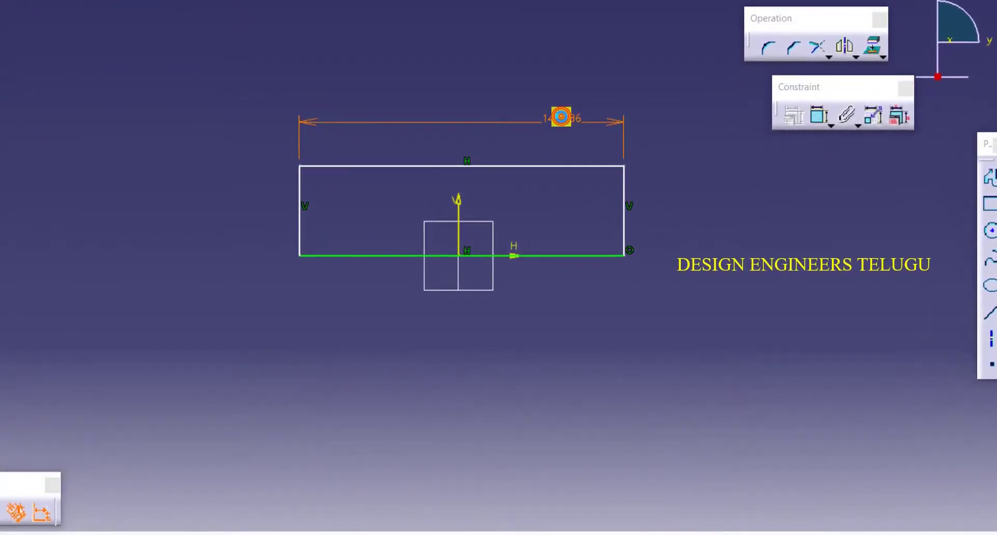
{"action": "double_click", "coordinate": [561, 117]}
{"action": "type", "text": "2"}
{"action": "key", "text": "Return"}
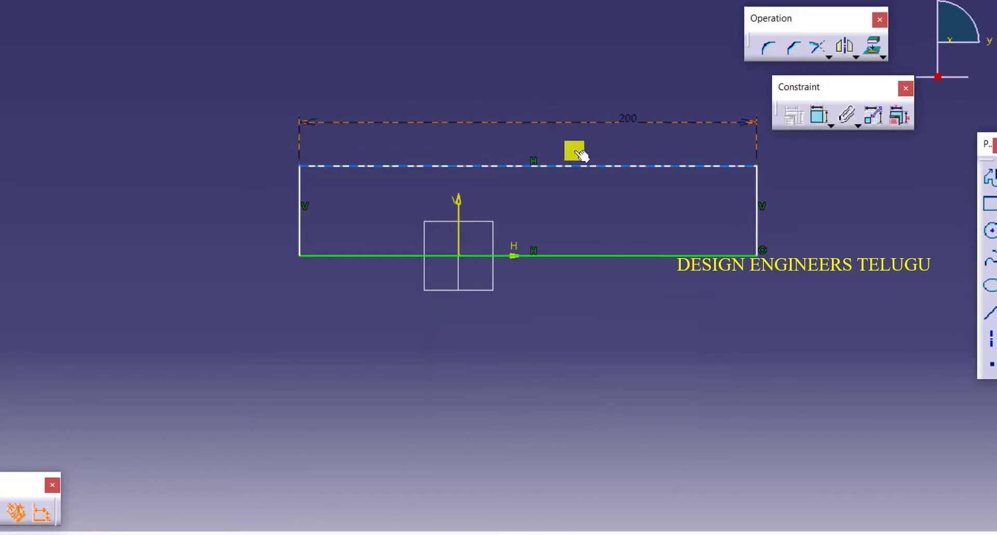
- Make the left and right sides symmetric about the vertical axis
{"action": "left_click", "coordinate": [756, 179]}
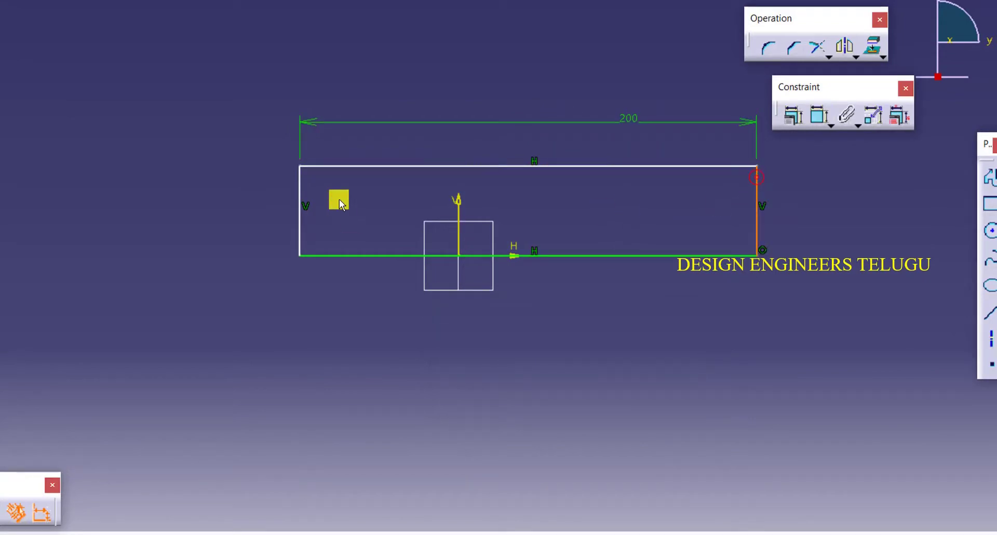
{"action": "left_click", "coordinate": [301, 179], "text": "ctrl"}
{"action": "left_click", "coordinate": [460, 201], "text": "ctrl"}
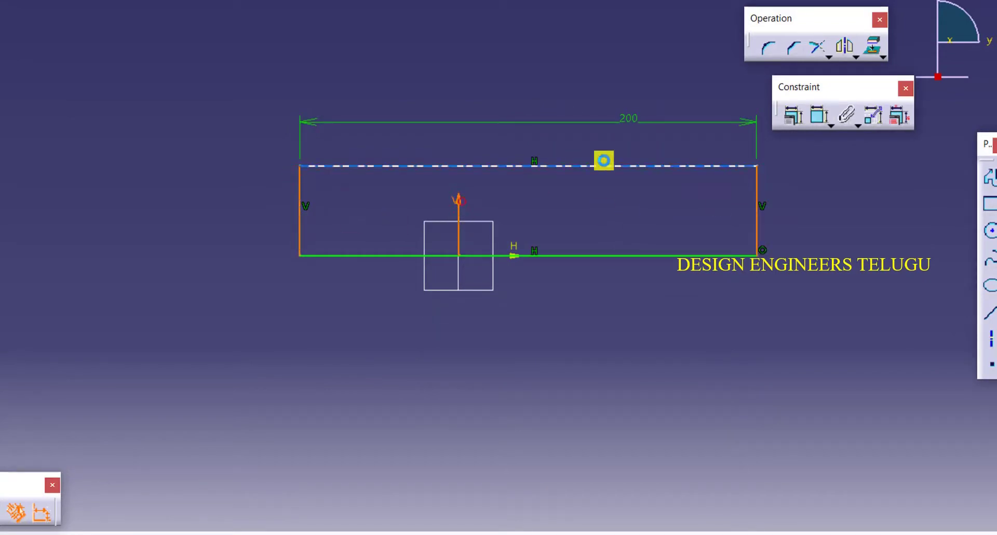
{"action": "left_click", "coordinate": [798, 116]}
{"action": "left_click", "coordinate": [786, 301]}
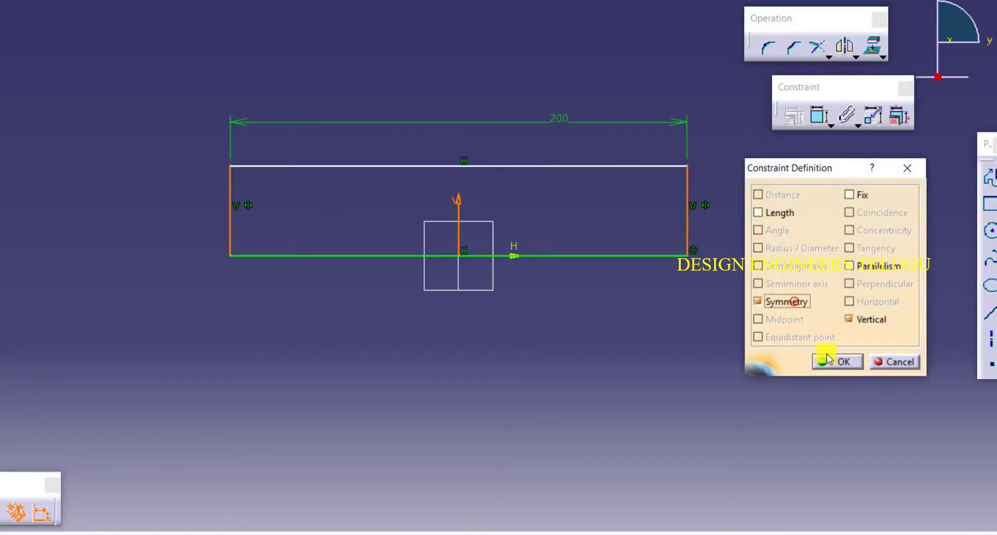
{"action": "left_click", "coordinate": [829, 361]}
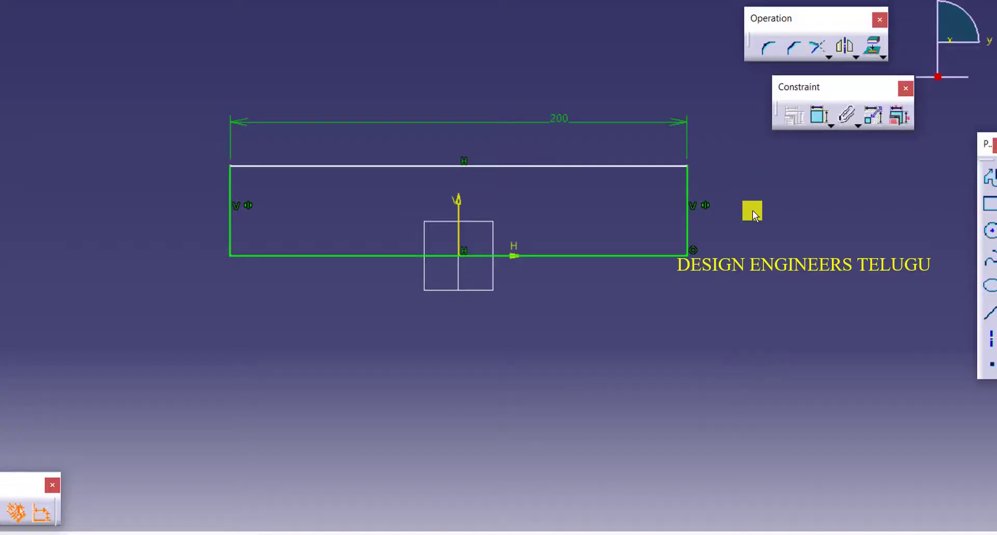
- Dimension the rectangle's height to 100 mm
{"action": "middle_click_drag", "start_coordinate": [752, 210], "coordinate": [734, 283]}
{"action": "left_click", "coordinate": [819, 115]}
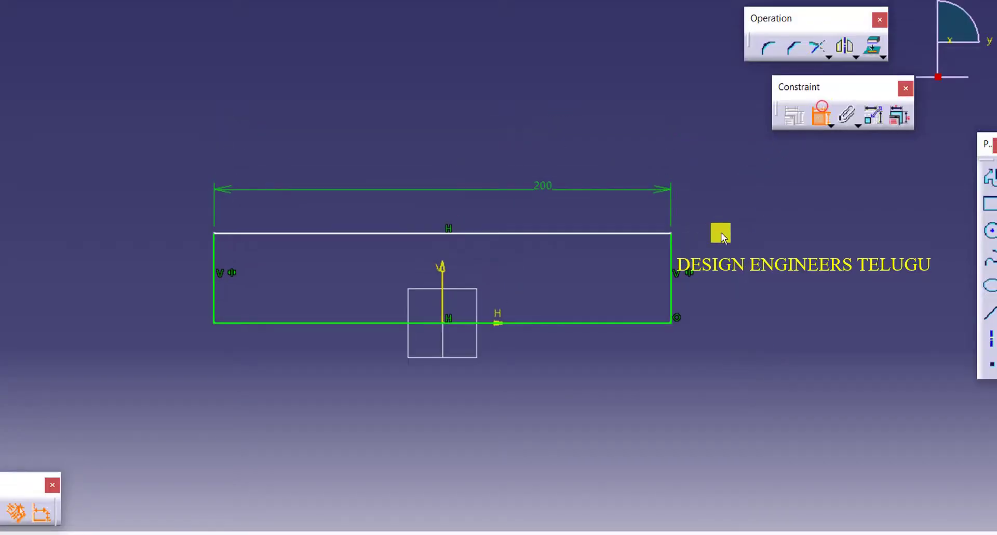
{"action": "left_click", "coordinate": [675, 251]}
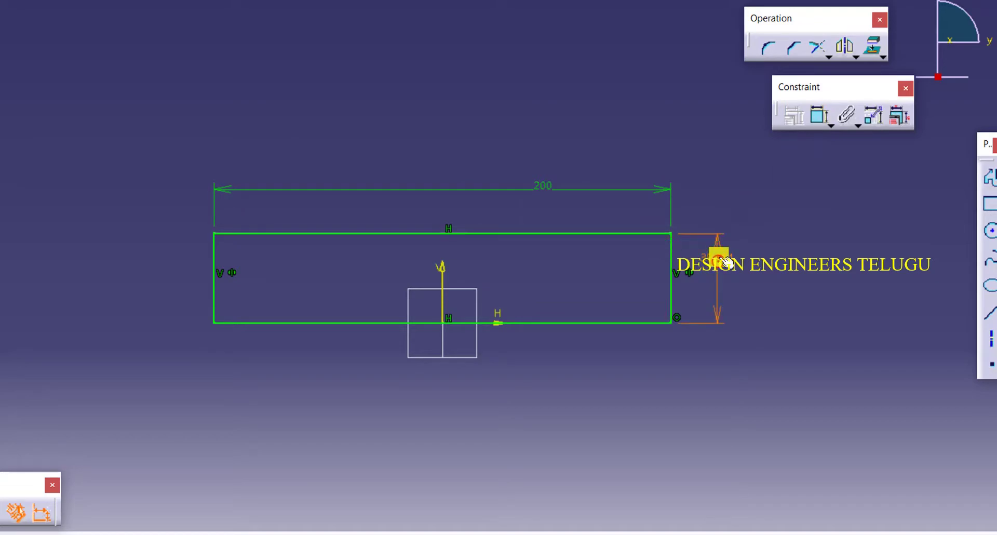
{"action": "double_click", "coordinate": [718, 254]}
{"action": "type", "text": "100"}
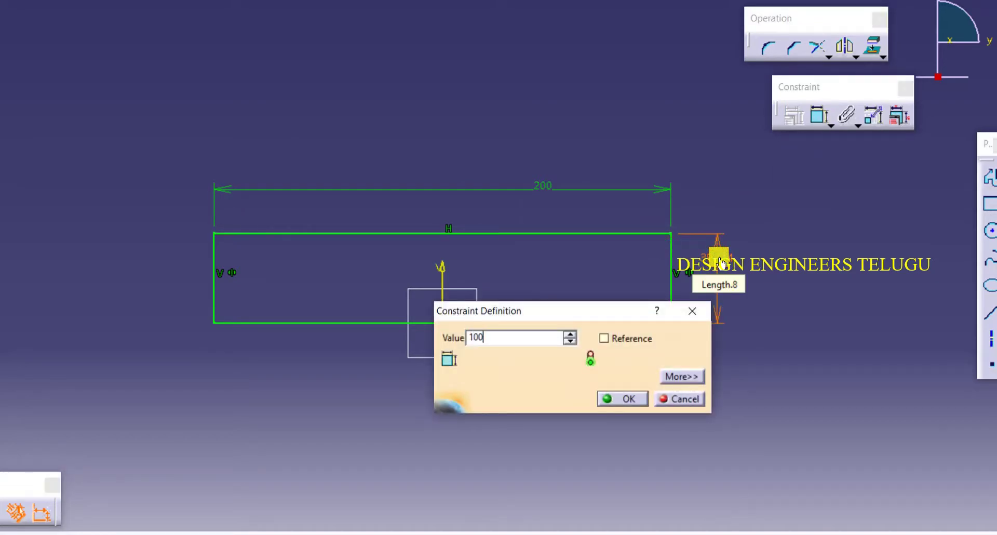
{"action": "key", "text": "Return"}
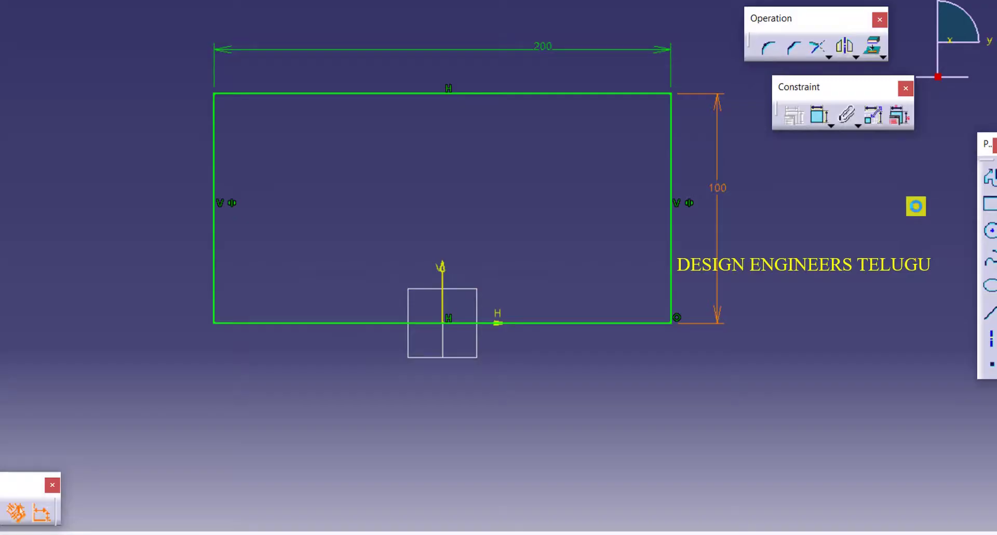
{"action": "middle_click_drag", "start_coordinate": [853, 195], "coordinate": [847, 280]}
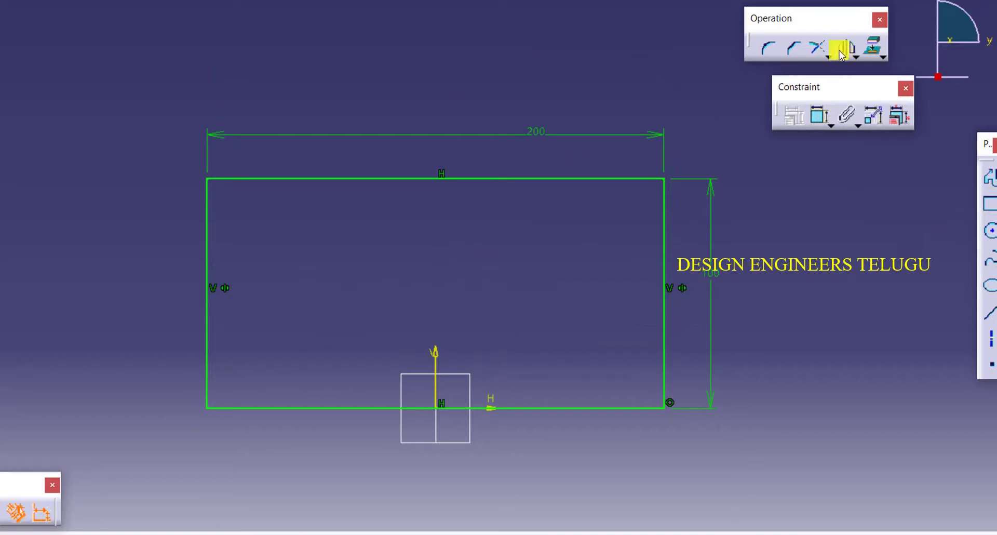
- Add a two-length chamfer at the sketch's top-right corner
{"action": "left_click", "coordinate": [798, 47]}
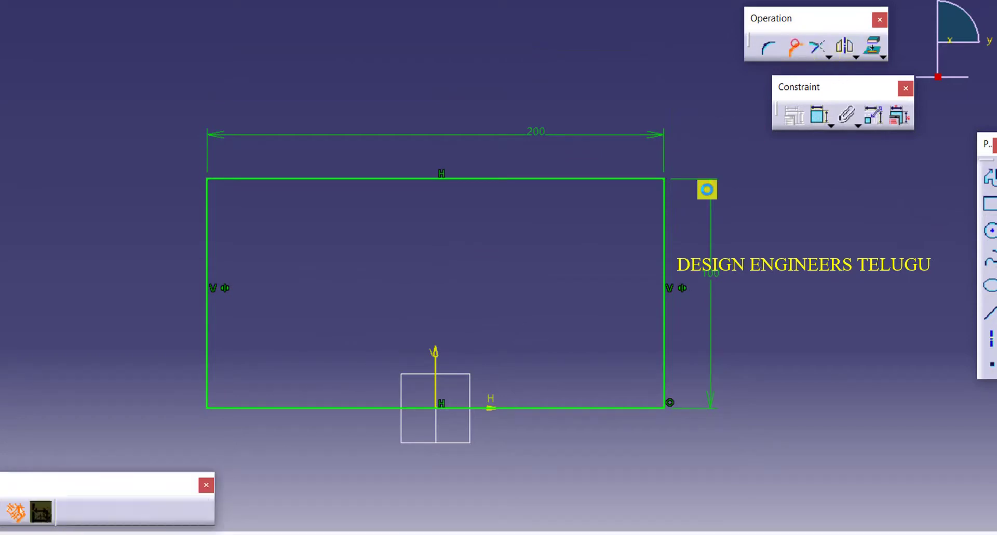
{"action": "left_click", "coordinate": [624, 178]}
{"action": "left_click", "coordinate": [665, 208]}
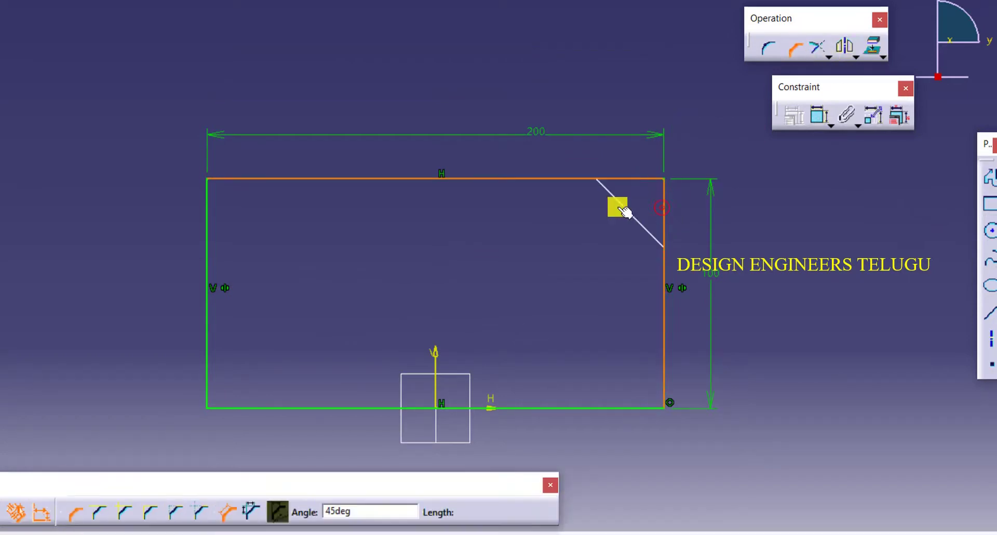
{"action": "left_click", "coordinate": [665, 219]}
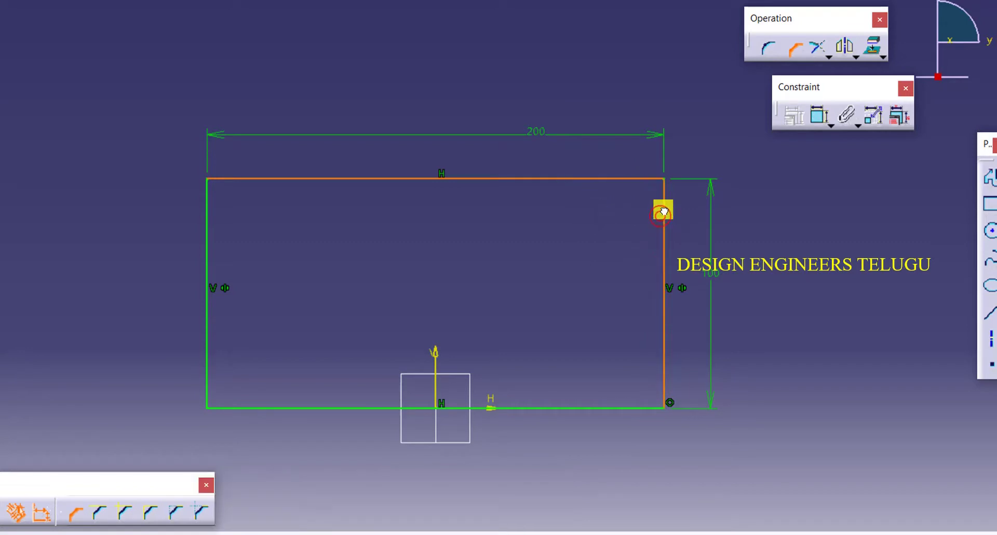
{"action": "left_click", "coordinate": [666, 211]}
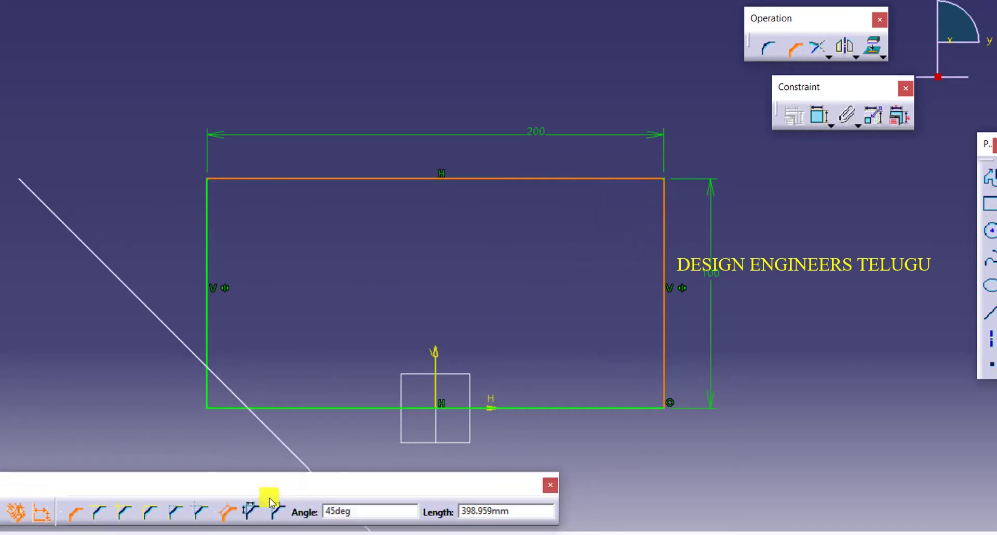
{"action": "left_click", "coordinate": [248, 512]}
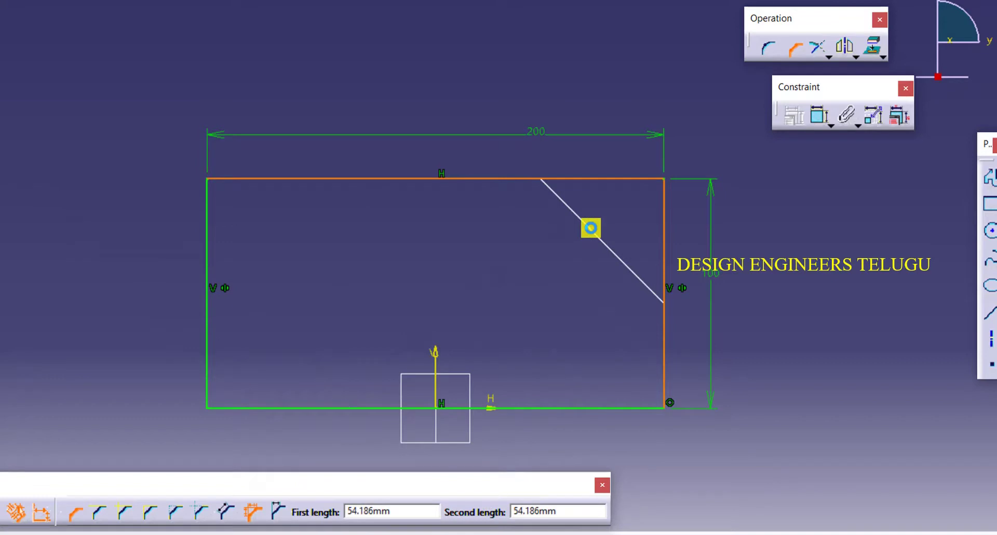
{"action": "left_click", "coordinate": [591, 227]}
{"action": "left_click", "coordinate": [538, 304]}
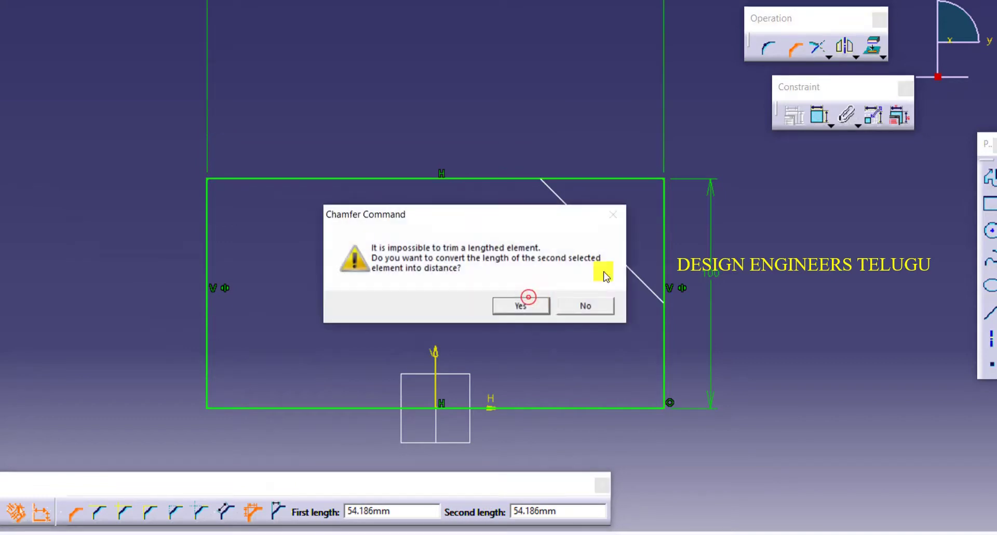
{"action": "left_click", "coordinate": [546, 300]}
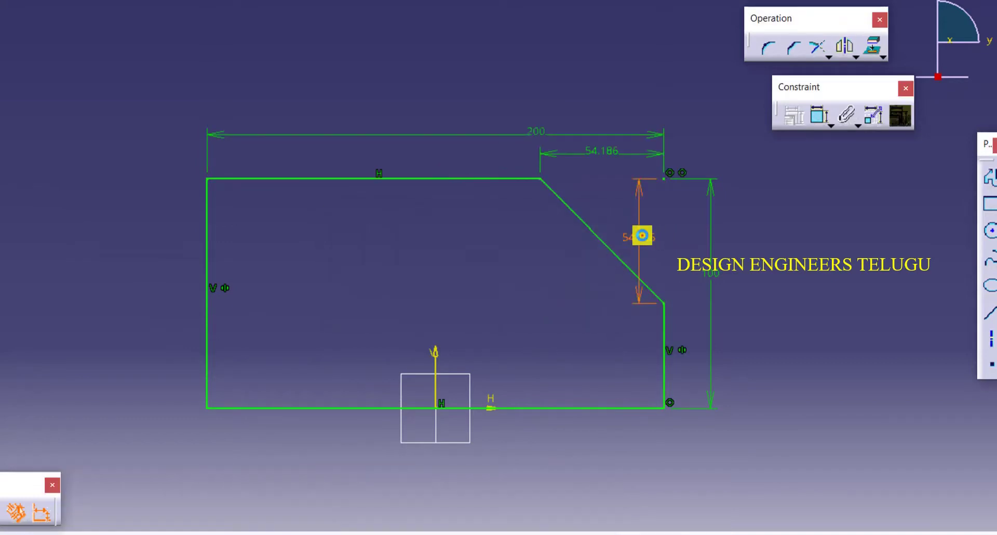
- Set the top-right chamfer to 30 mm vertically and 50 mm horizontally
{"action": "double_click", "coordinate": [649, 239]}
{"action": "type", "text": "30"}
{"action": "key", "text": "Return"}
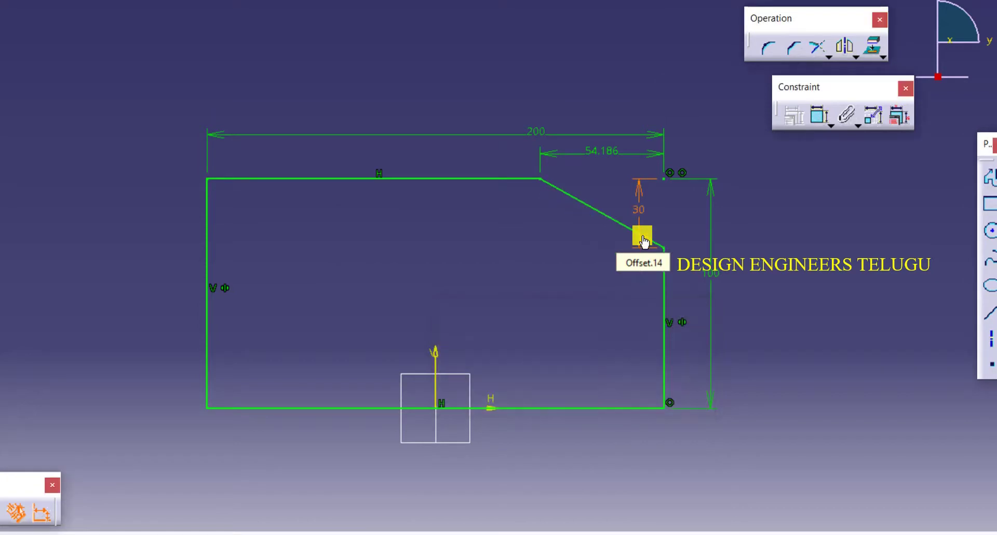
{"action": "double_click", "coordinate": [606, 149]}
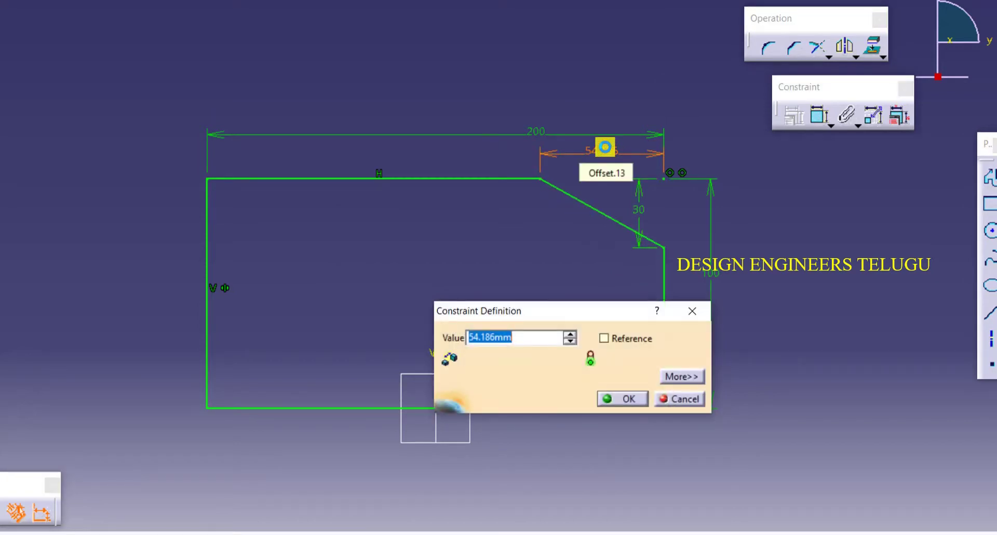
{"action": "type", "text": "50"}
{"action": "key", "text": "Return"}
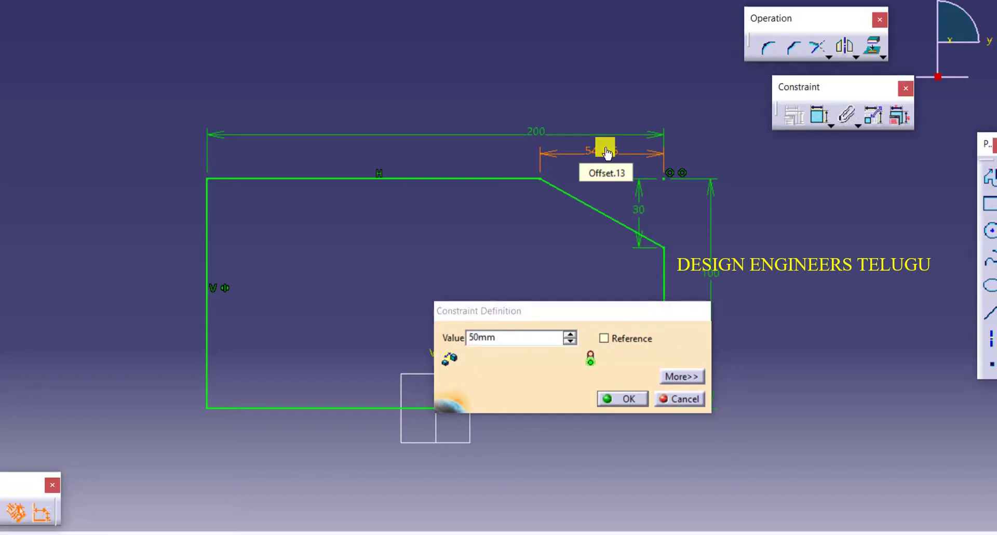
- Chamfer the top-left corner 50 mm along the top and 30 mm down the side
{"action": "left_click", "coordinate": [794, 47]}
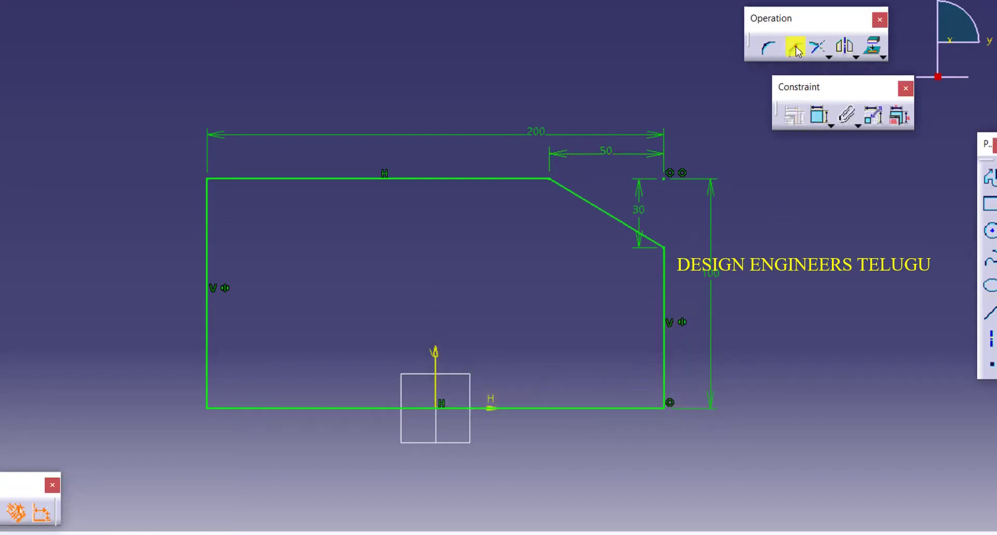
{"action": "left_click", "coordinate": [209, 198]}
{"action": "left_click", "coordinate": [248, 210]}
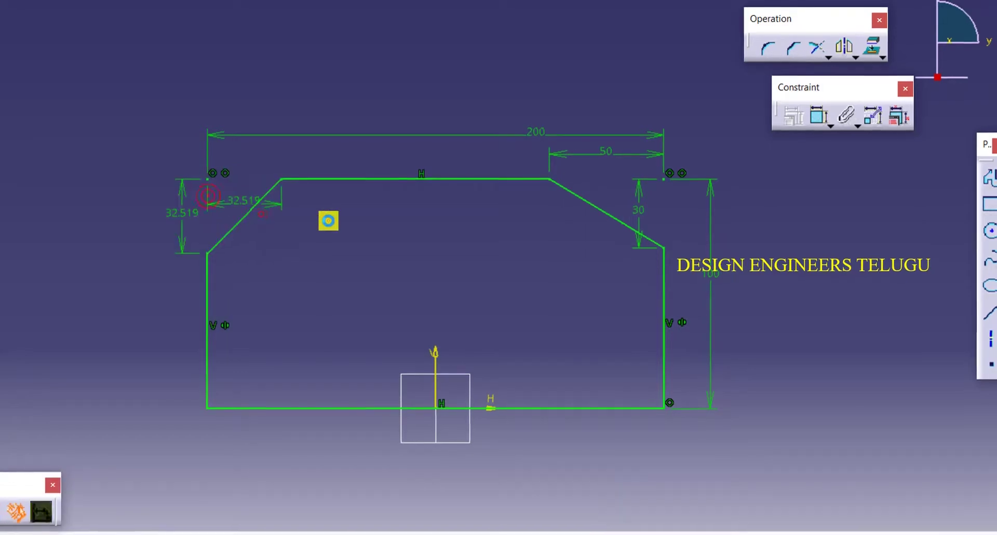
{"action": "double_click", "coordinate": [245, 200]}
{"action": "type", "text": "50mm"}
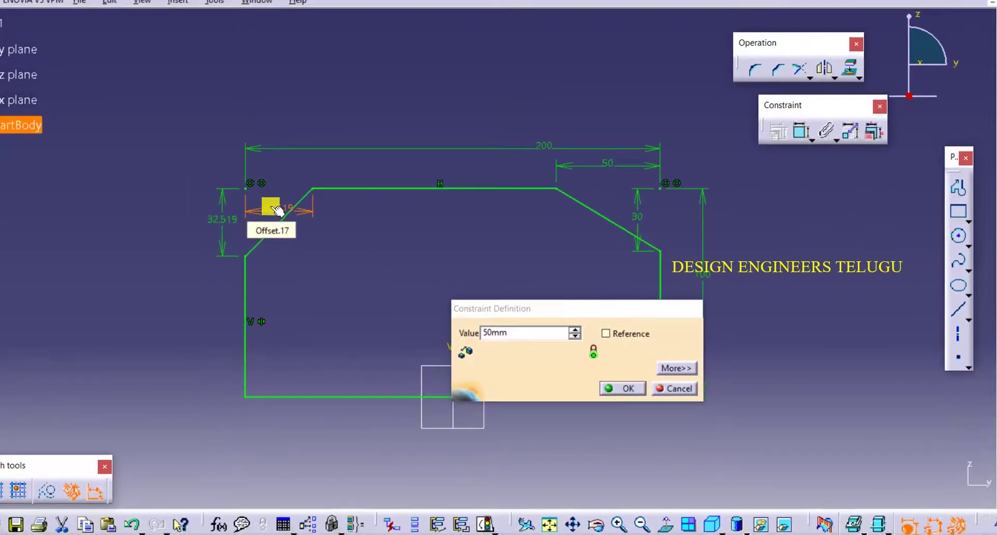
{"action": "key", "text": "Return"}
{"action": "double_click", "coordinate": [214, 220]}
{"action": "type", "text": "30"}
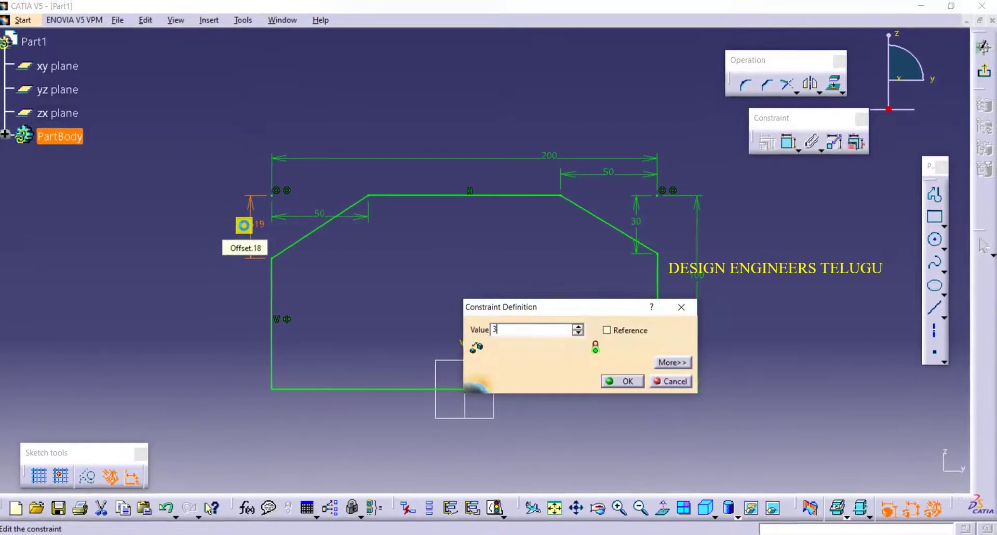
{"action": "key", "text": "Return"}
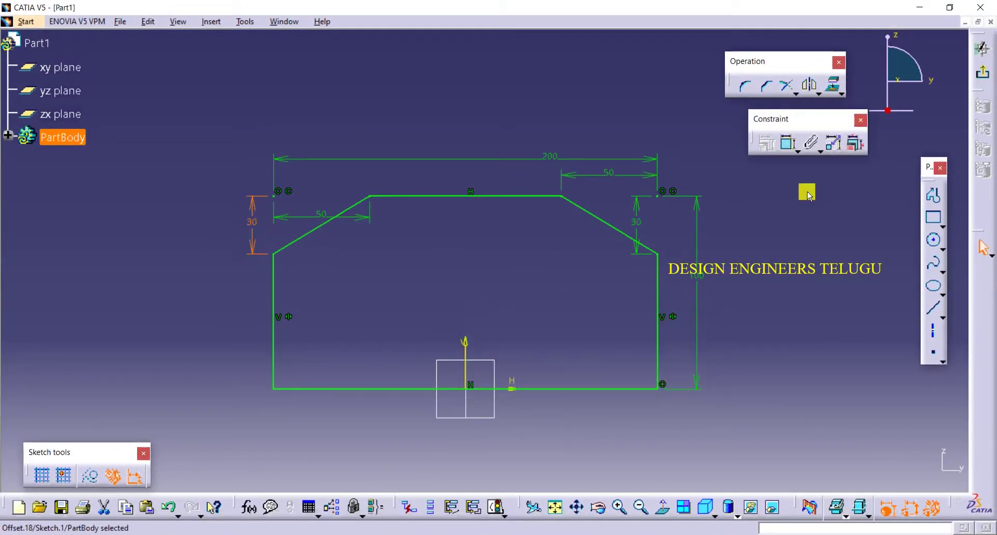
- Pad the chamfered sketch 70 mm with Mirrored extent to create Pad.1
{"action": "left_click", "coordinate": [985, 75]}
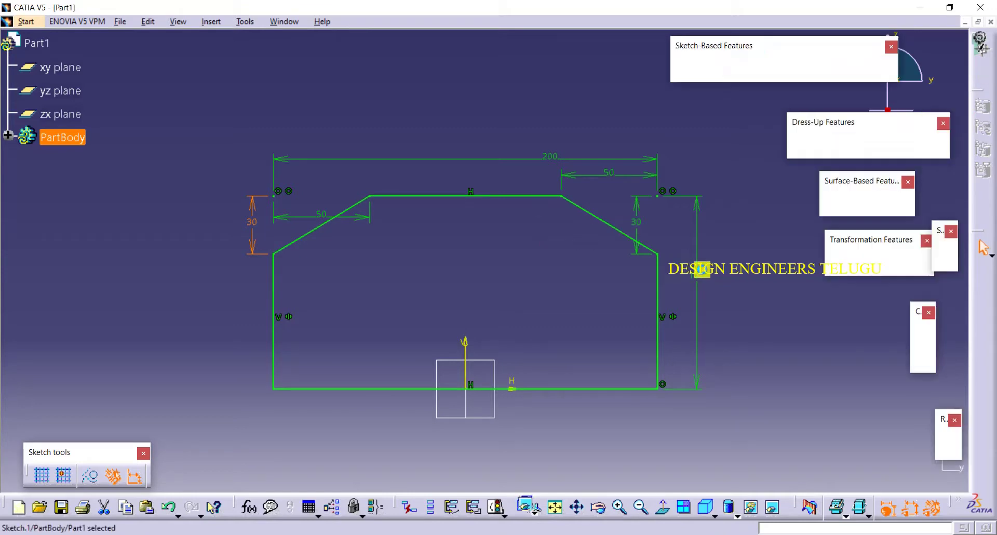
{"action": "left_click", "coordinate": [689, 69]}
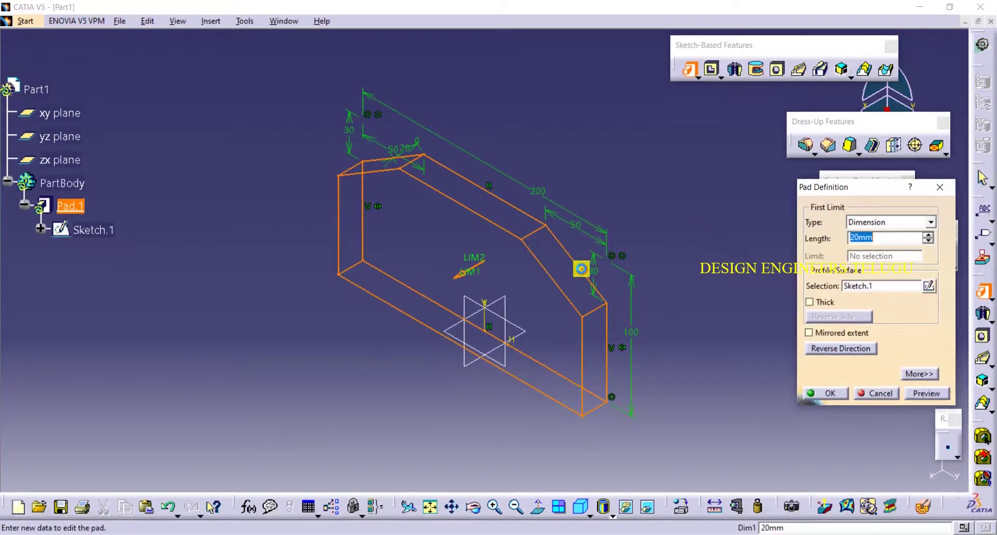
{"action": "left_click", "coordinate": [813, 334]}
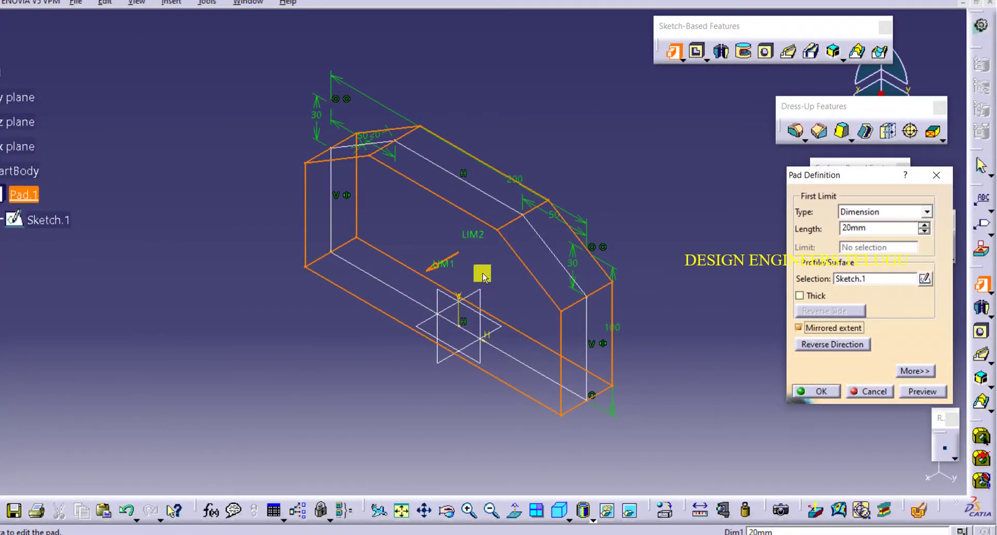
{"action": "left_click_drag", "start_coordinate": [483, 277], "coordinate": [456, 280]}
{"action": "double_click", "coordinate": [868, 227]}
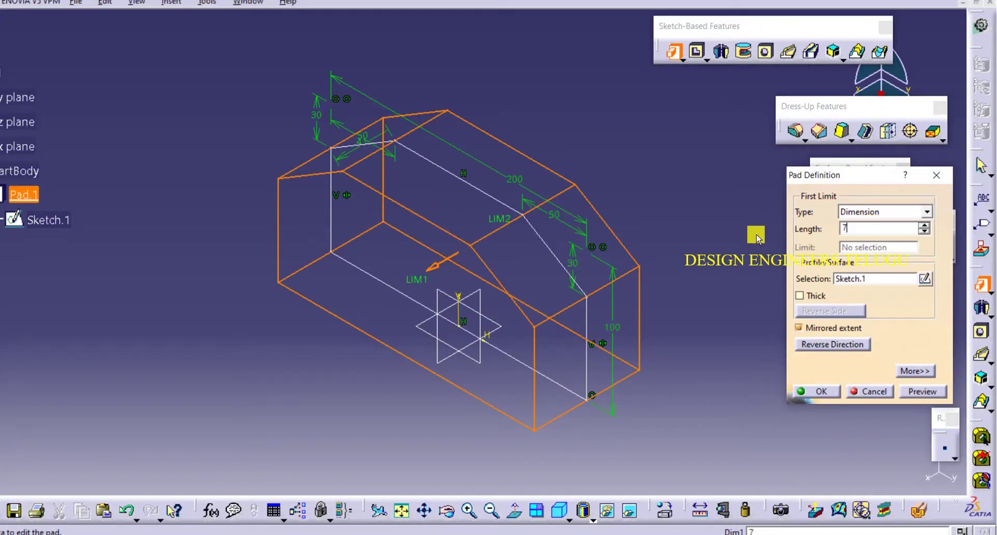
{"action": "key", "text": "Return"}
{"action": "left_click", "coordinate": [736, 206]}
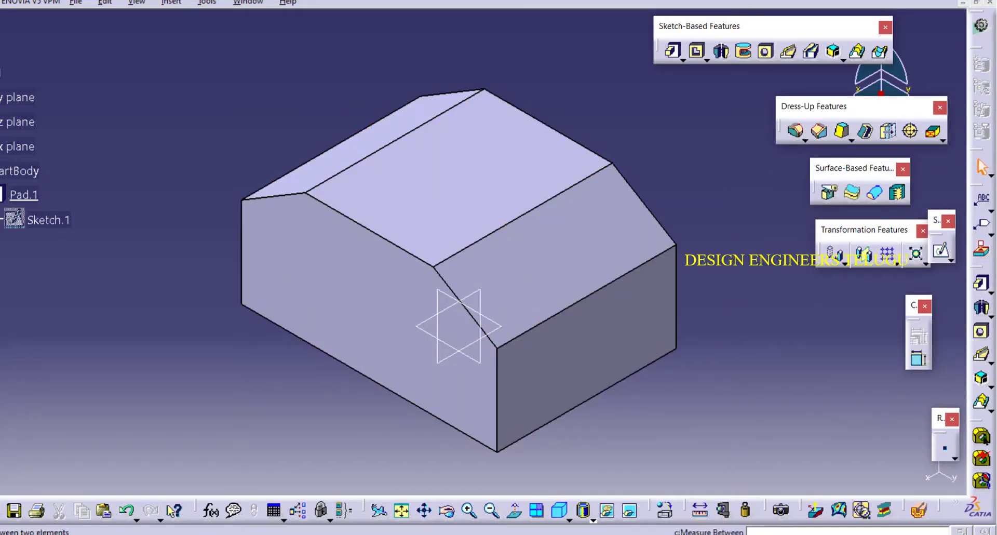
{"action": "key", "text": "alt+Tab"}
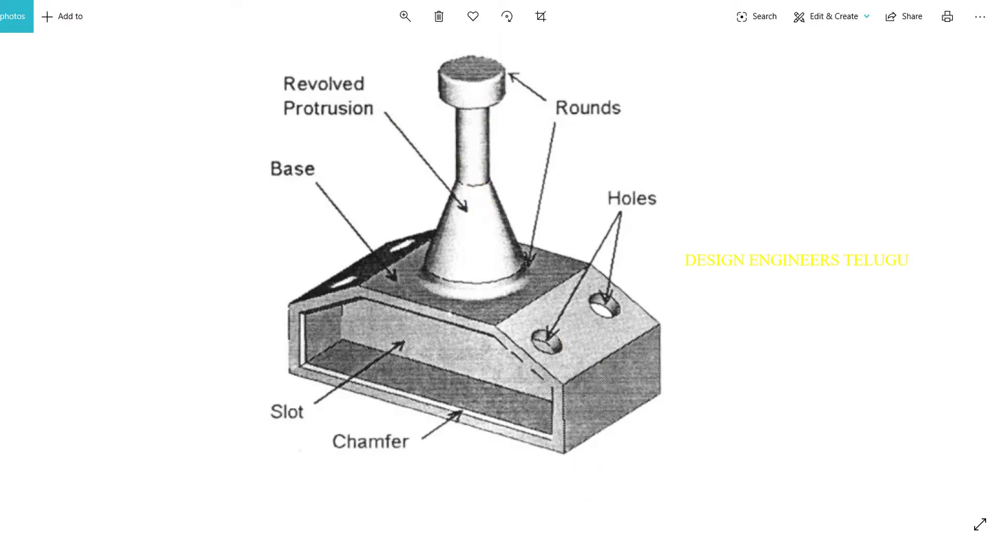
- Open a new sketch on the block's profile face, viewed face-on and zoomed to the top
{"action": "key", "text": "alt+Tab"}
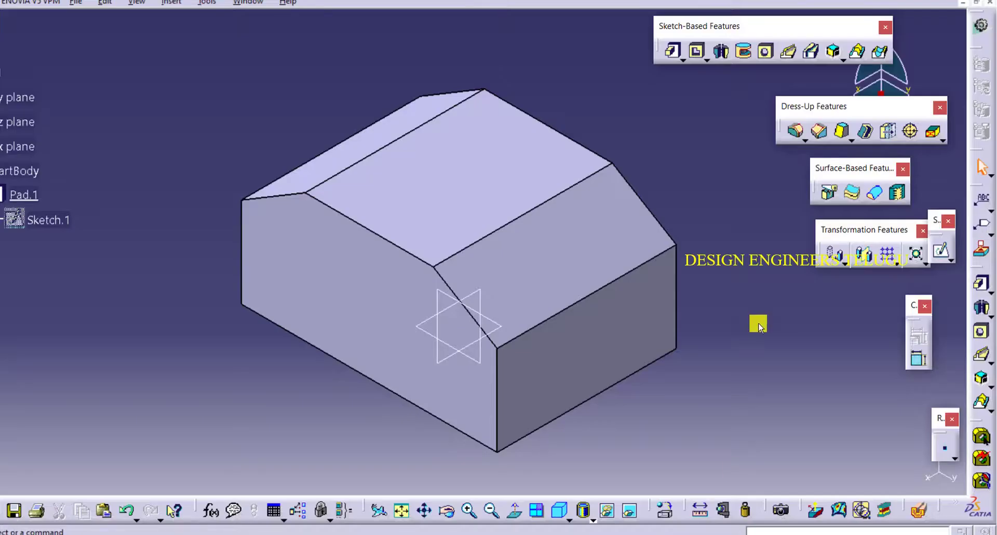
{"action": "left_click", "coordinate": [939, 253]}
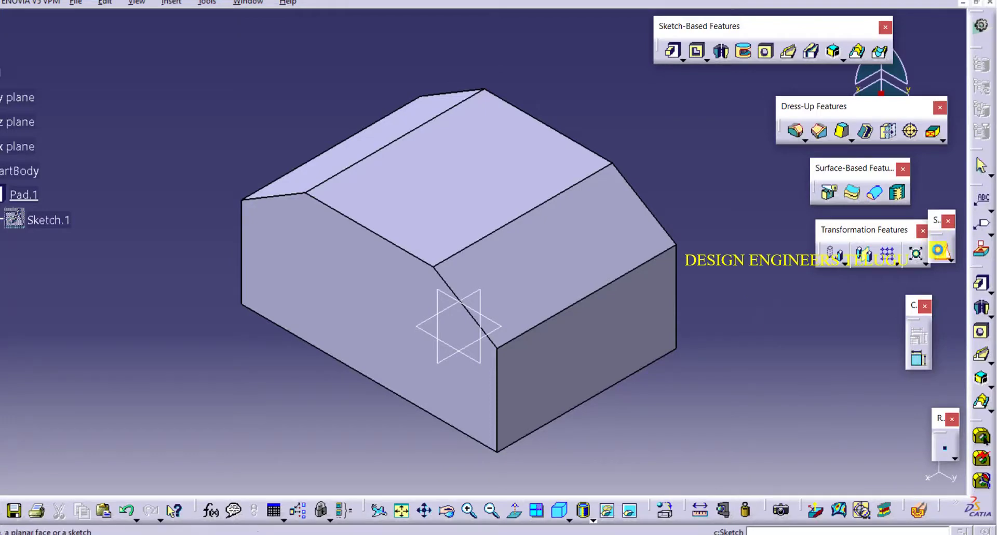
{"action": "left_click", "coordinate": [450, 298]}
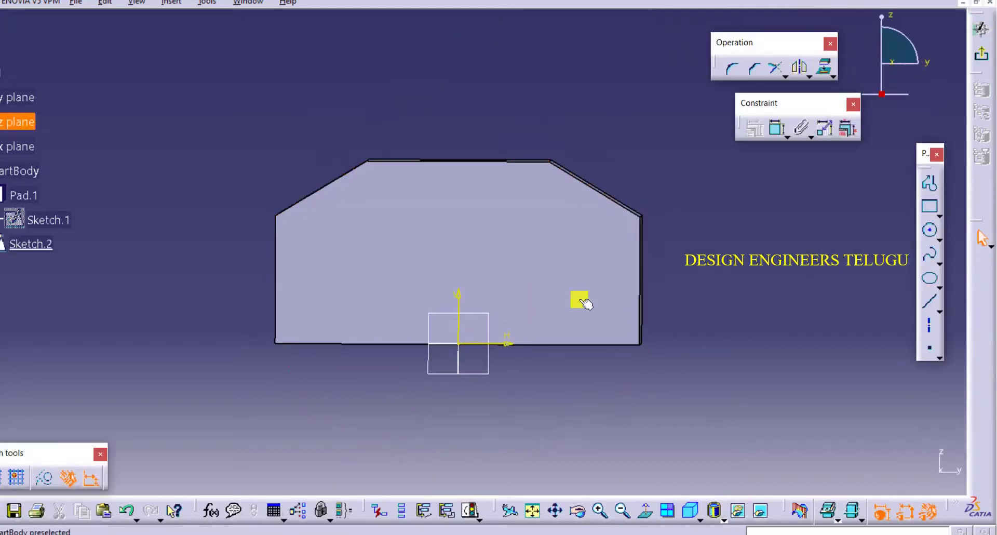
{"action": "mouse_move", "coordinate": [548, 267]}
{"action": "middle_mouse_down"}
{"action": "mouse_move", "coordinate": [440, 364]}
{"action": "mouse_move", "coordinate": [351, 383]}
{"action": "mouse_move", "coordinate": [530, 316]}
{"action": "middle_mouse_up"}
{"action": "left_click", "coordinate": [647, 511]}
{"action": "middle_click_drag", "start_coordinate": [696, 326], "coordinate": [596, 207]}
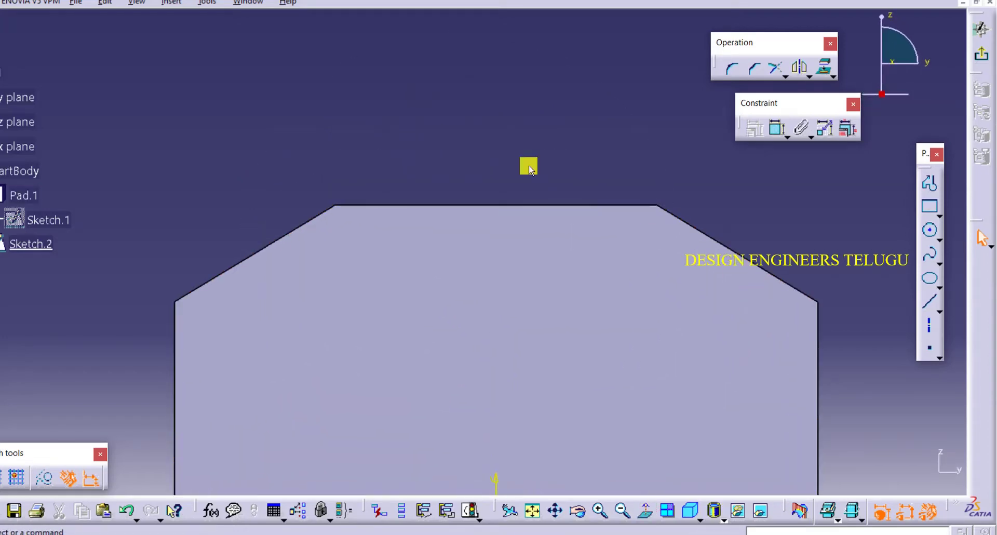
{"action": "middle_click_drag", "start_coordinate": [579, 119], "coordinate": [576, 180]}
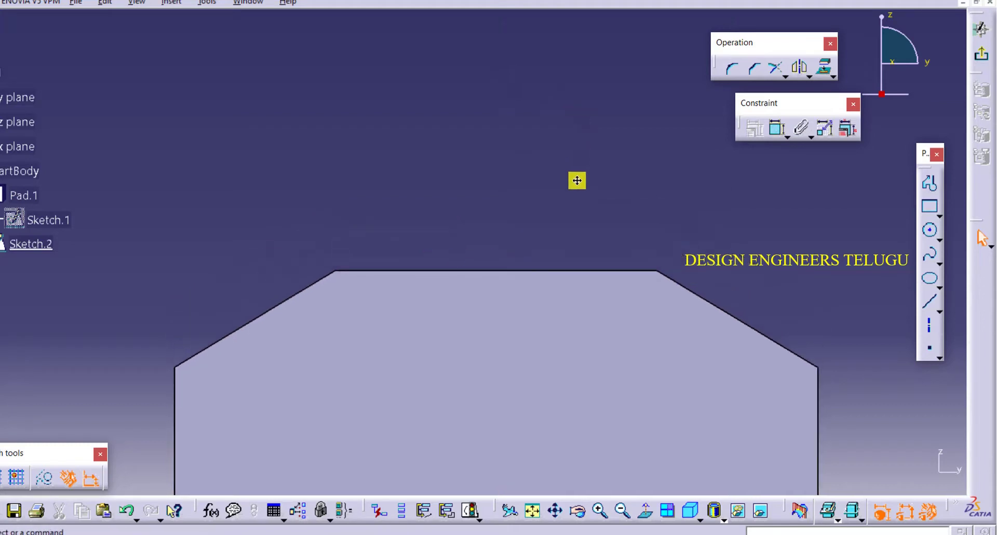
- Project the block's top edge into the sketch as a construction line
{"action": "left_click", "coordinate": [823, 66]}
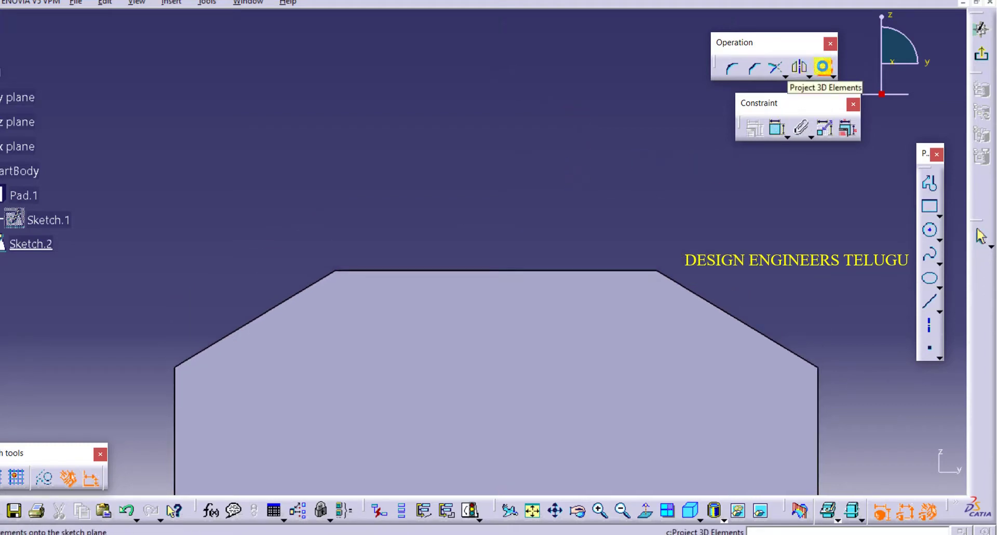
{"action": "left_click", "coordinate": [602, 270]}
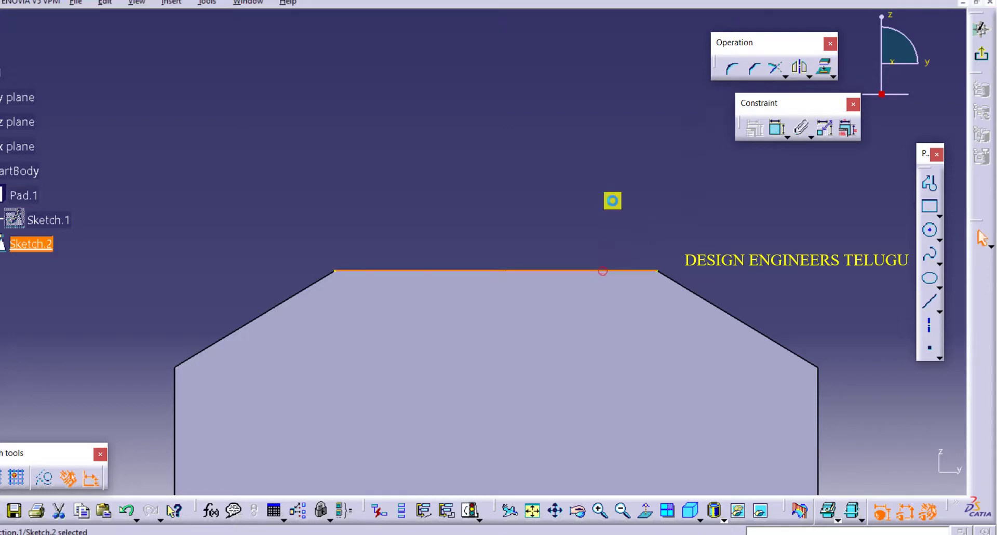
{"action": "left_click", "coordinate": [613, 269]}
{"action": "left_click", "coordinate": [45, 476]}
{"action": "left_click", "coordinate": [100, 333]}
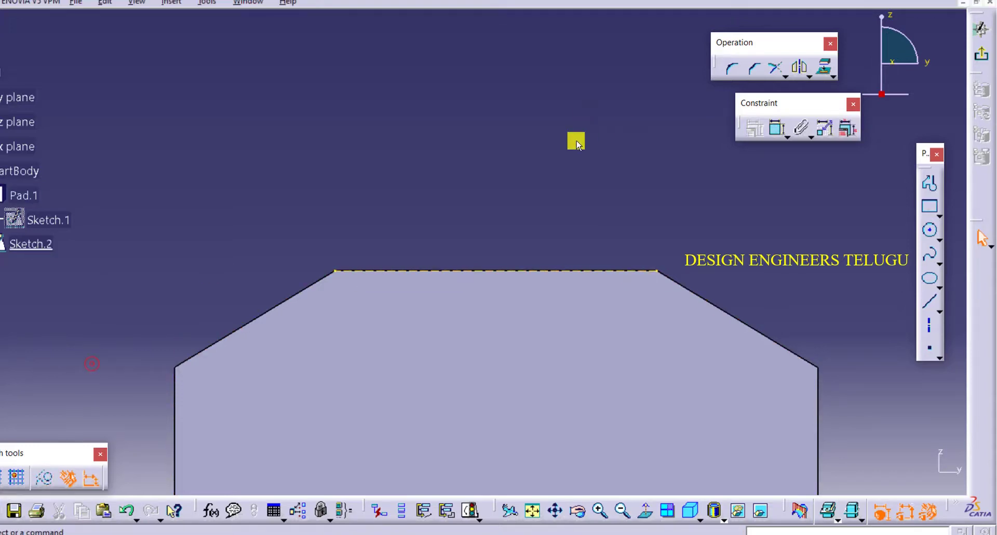
{"action": "middle_click_drag", "start_coordinate": [576, 141], "coordinate": [580, 157]}
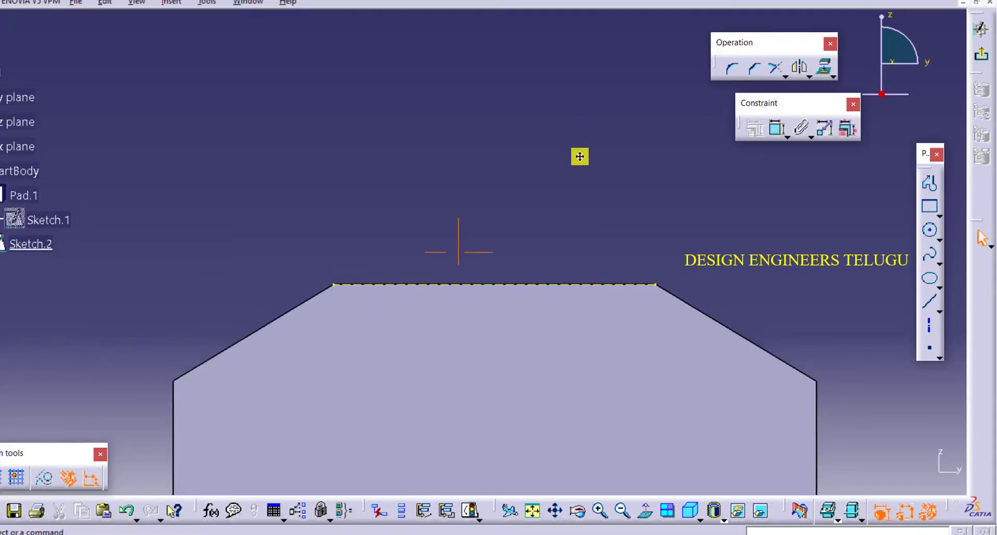
- Start the shaft profile at the axis with a line along the top edge and a short vertical step
{"action": "left_click", "coordinate": [927, 185]}
{"action": "middle_click_drag", "start_coordinate": [584, 290], "coordinate": [571, 156]}
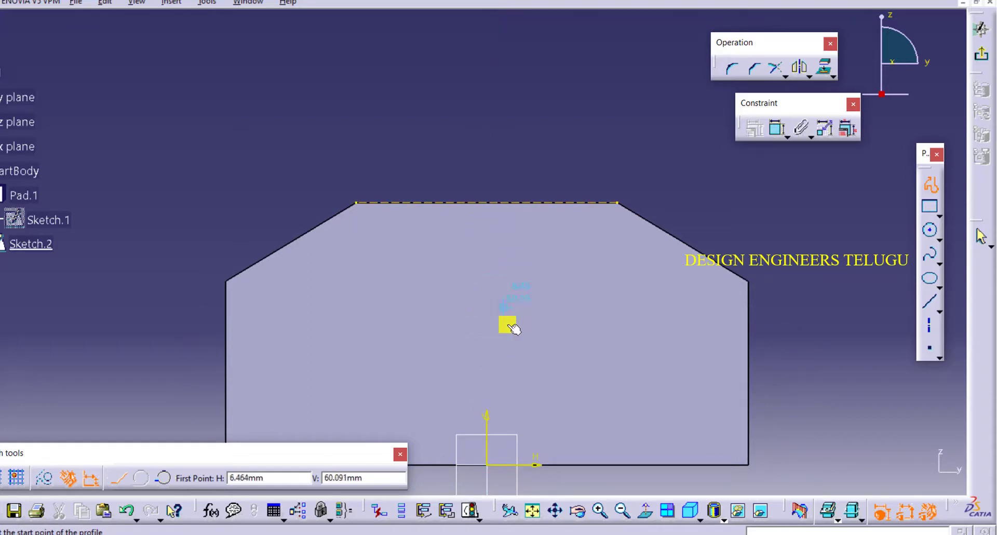
{"action": "left_click", "coordinate": [490, 203]}
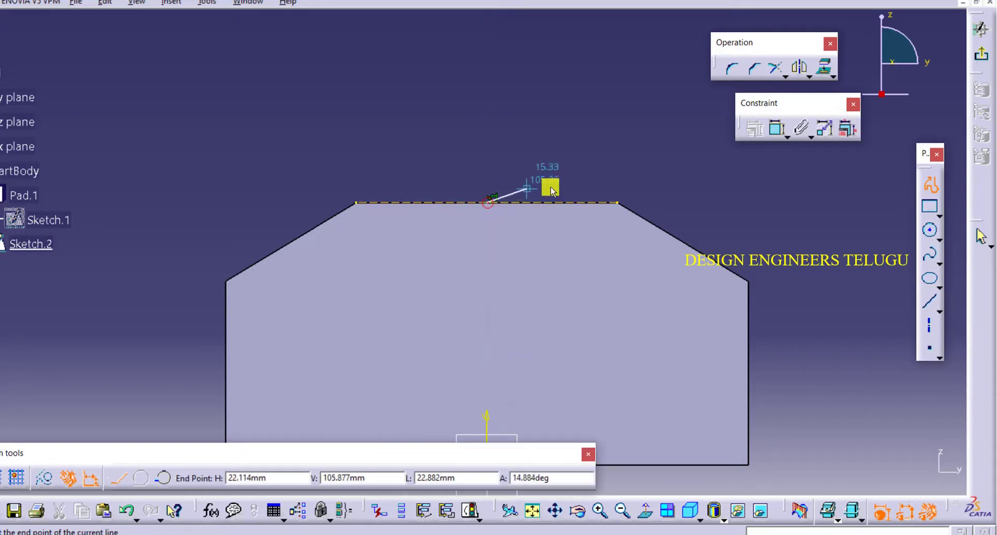
{"action": "left_click", "coordinate": [580, 203]}
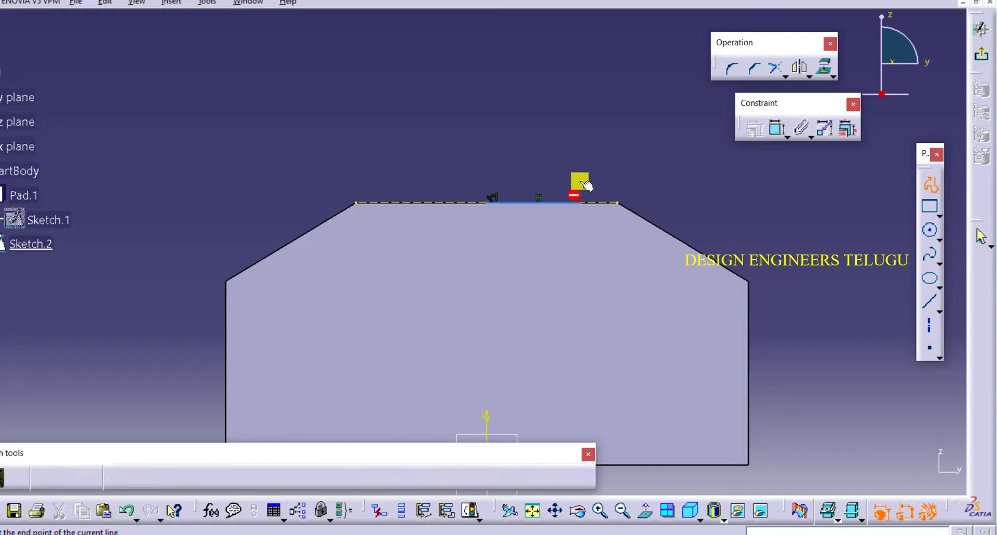
{"action": "left_click", "coordinate": [580, 182]}
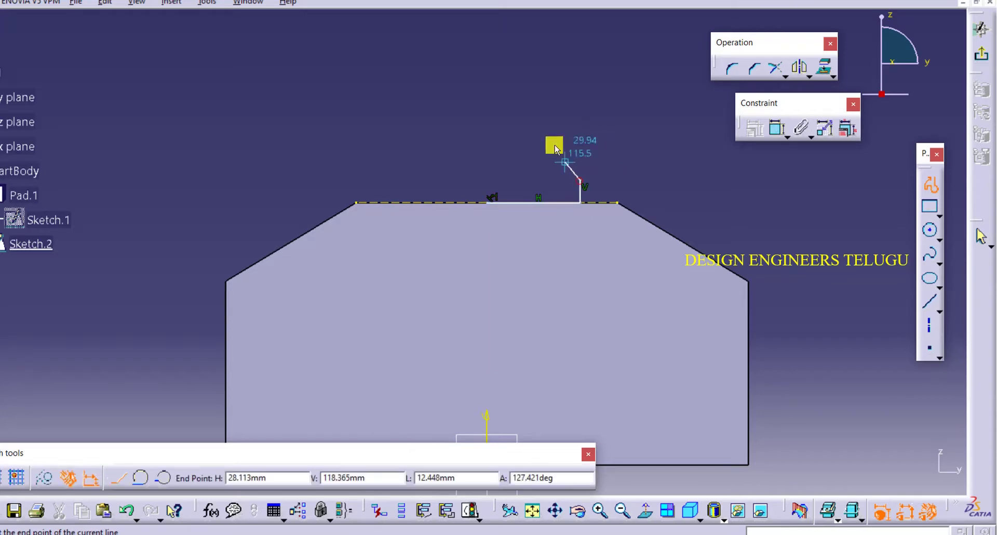
{"action": "mouse_move", "coordinate": [530, 115]}
{"action": "middle_mouse_down"}
{"action": "mouse_move", "coordinate": [538, 163]}
{"action": "mouse_move", "coordinate": [514, 209]}
{"action": "middle_mouse_up"}
- Finish the profile: slanted taper, tall side, head step, top line, then close it at the axis
{"action": "left_click", "coordinate": [502, 189]}
{"action": "left_click", "coordinate": [502, 115]}
{"action": "left_click", "coordinate": [517, 115]}
{"action": "left_click", "coordinate": [518, 92]}
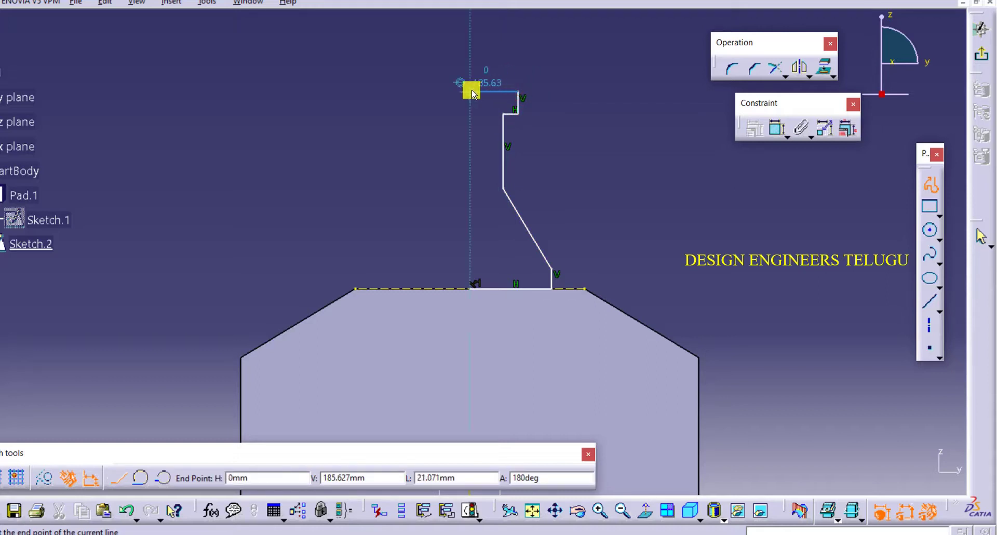
{"action": "left_click", "coordinate": [470, 93]}
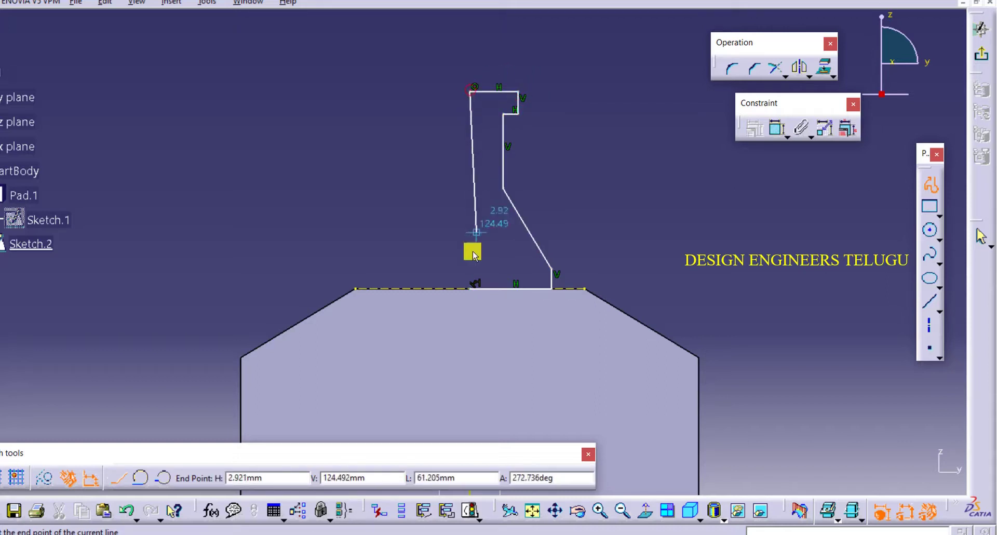
{"action": "left_click", "coordinate": [469, 284]}
{"action": "left_click", "coordinate": [930, 208]}
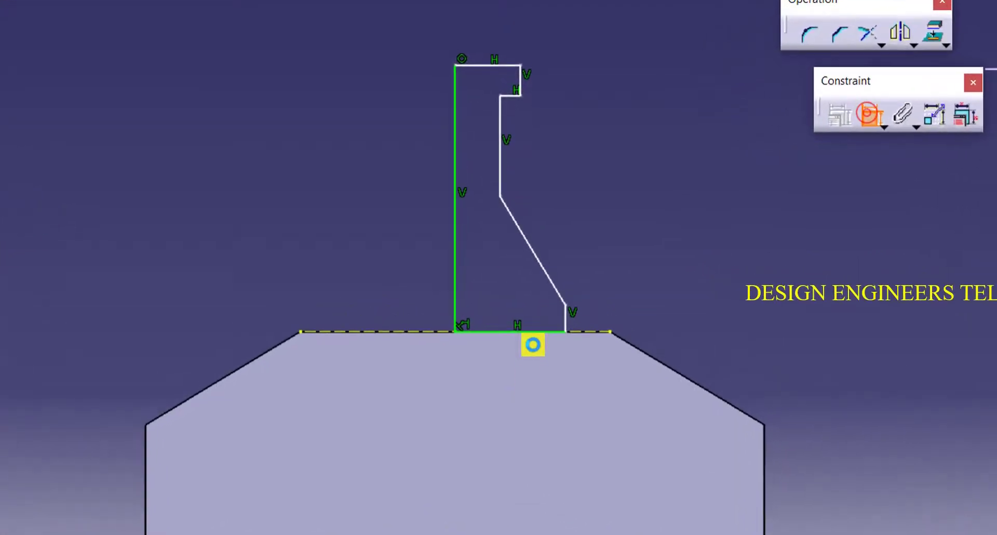
- Dimension the profile's bottom edge to 35 mm
{"action": "left_click", "coordinate": [541, 349]}
{"action": "left_click", "coordinate": [520, 392]}
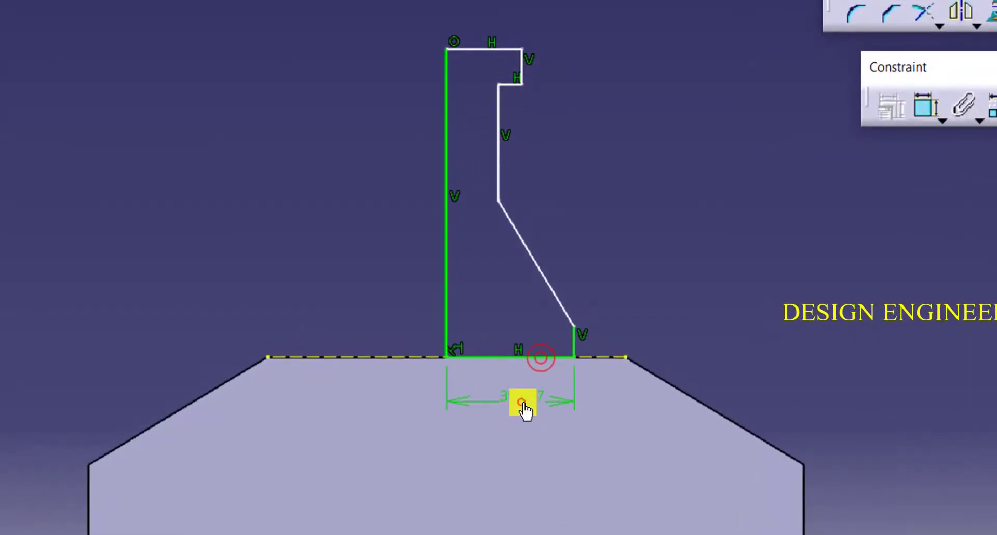
{"action": "double_click", "coordinate": [521, 401]}
{"action": "type", "text": "35mm"}
{"action": "key", "text": "Return"}
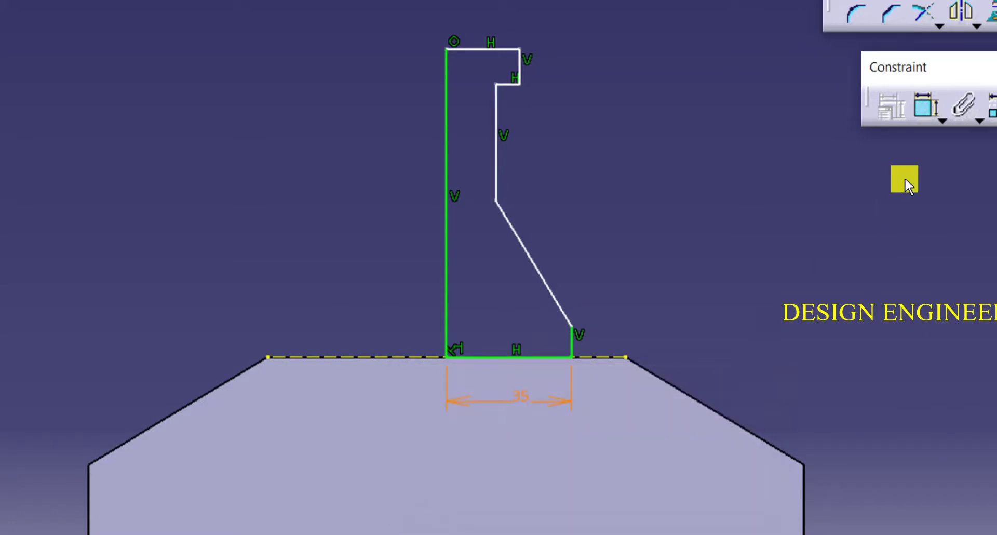
- Dimension the short right vertical edge to 10 mm
{"action": "left_click", "coordinate": [928, 113]}
{"action": "left_click", "coordinate": [573, 341]}
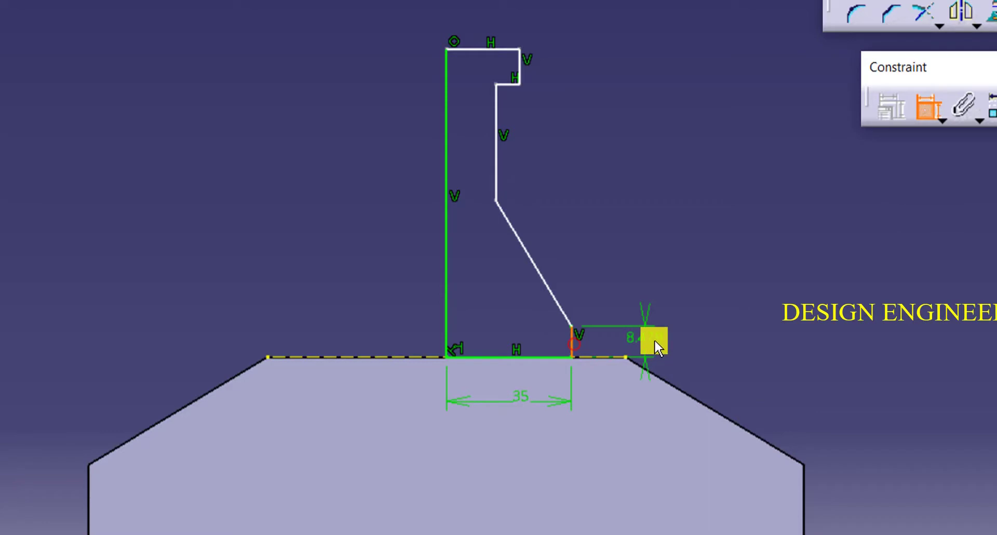
{"action": "left_click", "coordinate": [664, 339]}
{"action": "double_click", "coordinate": [666, 343]}
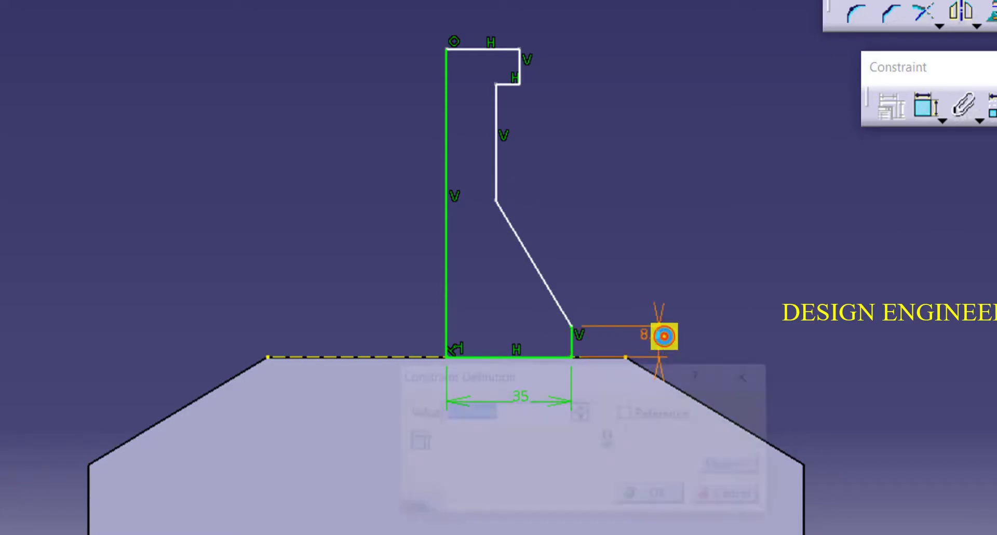
{"action": "type", "text": "10mm"}
{"action": "key", "text": "Return"}
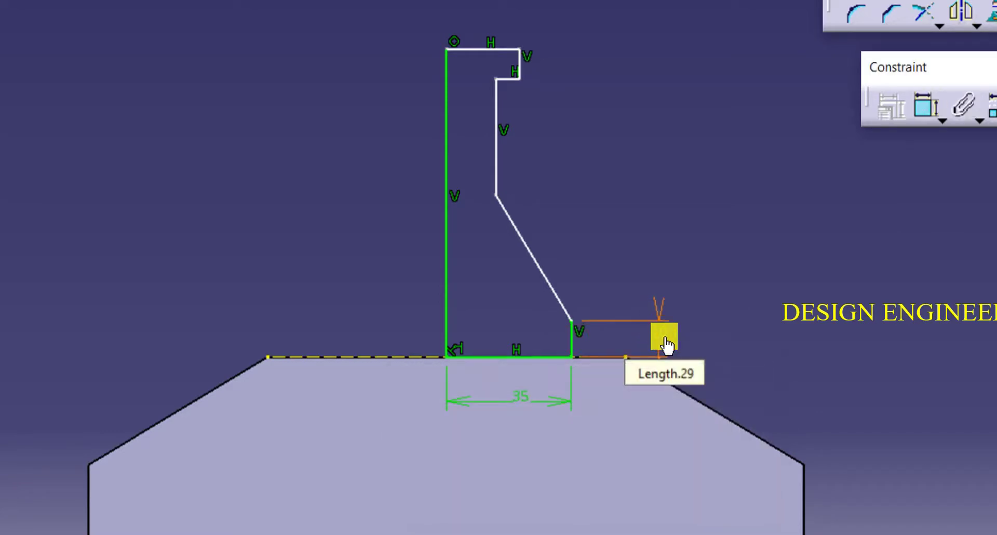
{"action": "left_click", "coordinate": [738, 232]}
- Set the 10 mm neck width between the inner vertical line and the axis
{"action": "left_click", "coordinate": [930, 111]}
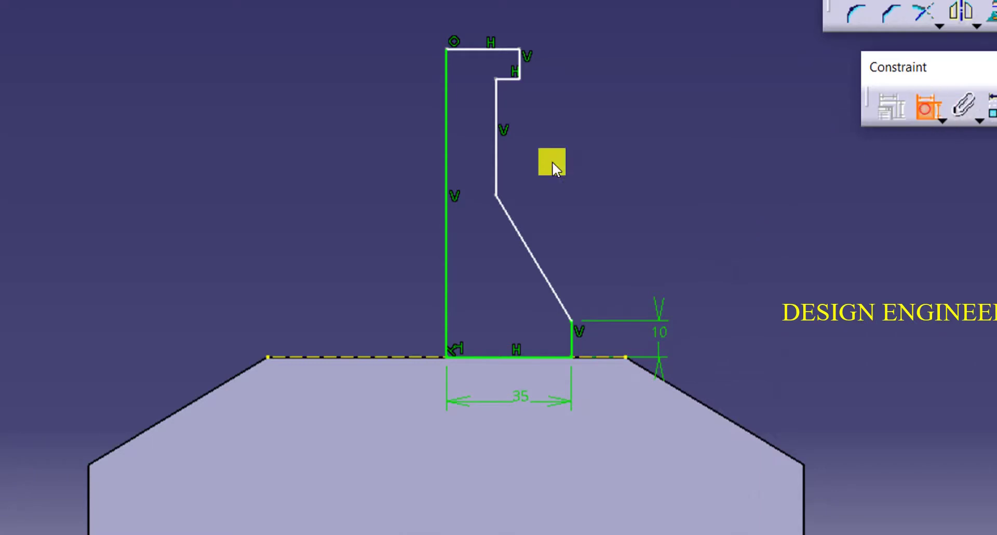
{"action": "left_click", "coordinate": [493, 141]}
{"action": "left_click", "coordinate": [447, 143]}
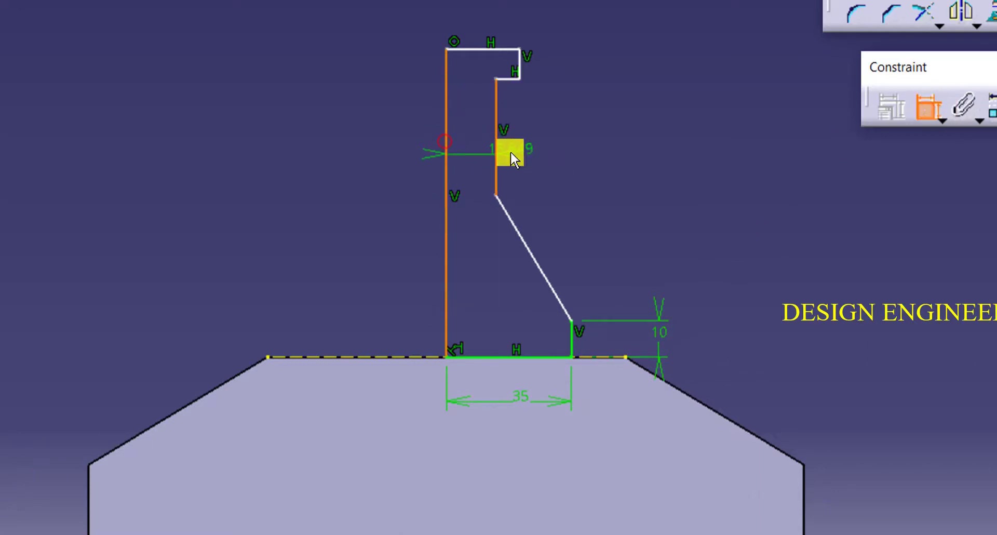
{"action": "left_click", "coordinate": [538, 155]}
{"action": "double_click", "coordinate": [540, 155]}
{"action": "type", "text": "10mm"}
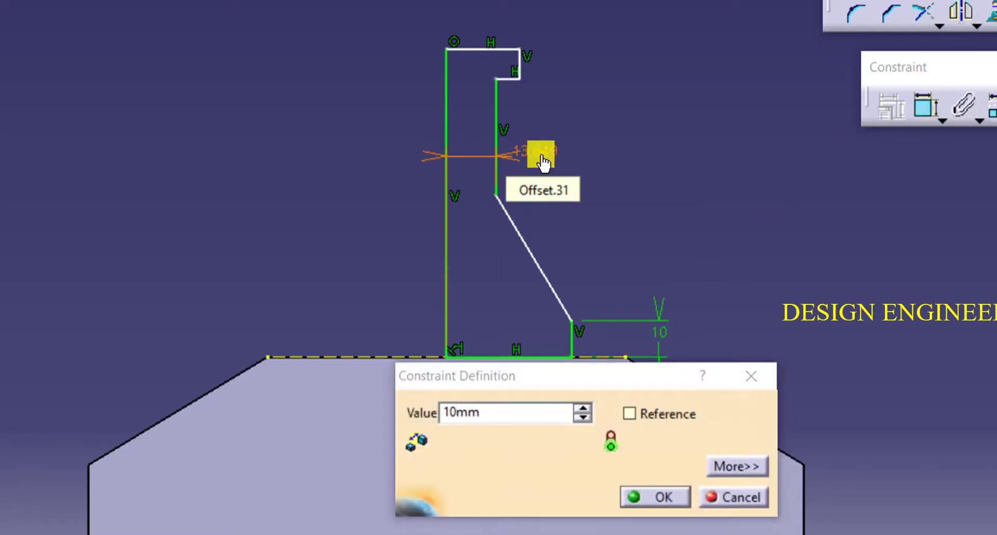
{"action": "key", "text": "Return"}
{"action": "left_click", "coordinate": [709, 165]}
- Dimension the short top-right vertical step to 15 mm
{"action": "left_click", "coordinate": [923, 111]}
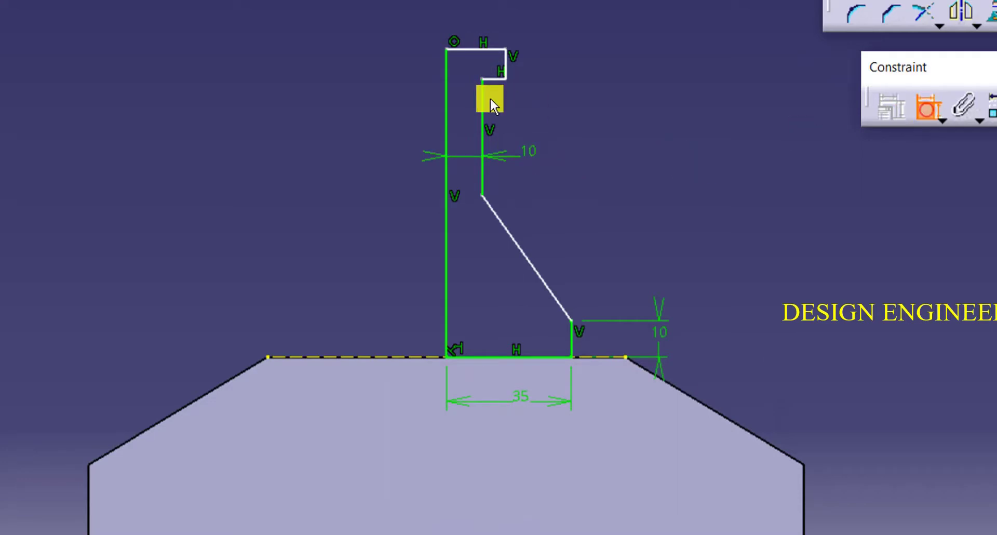
{"action": "left_click", "coordinate": [506, 68]}
{"action": "left_click", "coordinate": [597, 70]}
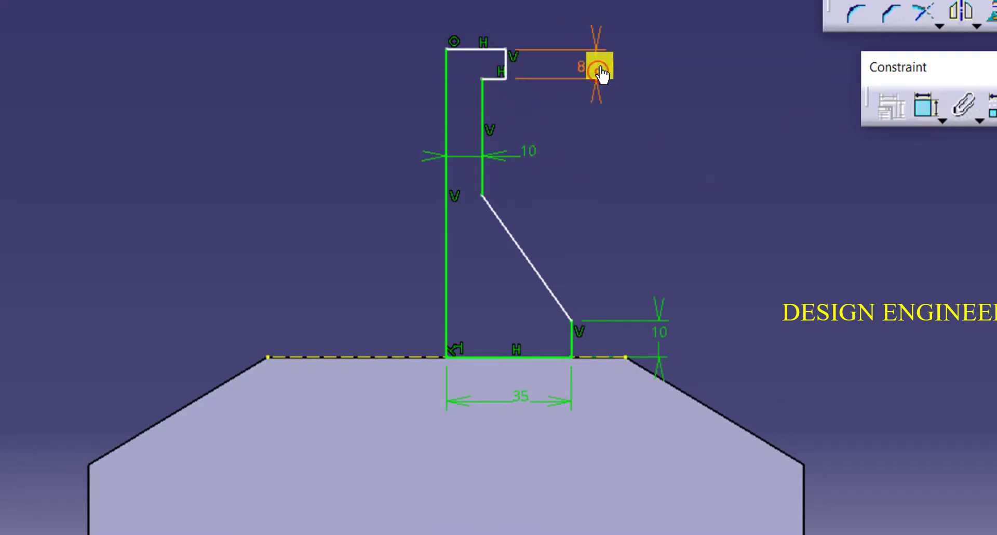
{"action": "double_click", "coordinate": [598, 66]}
{"action": "type", "text": "15mm"}
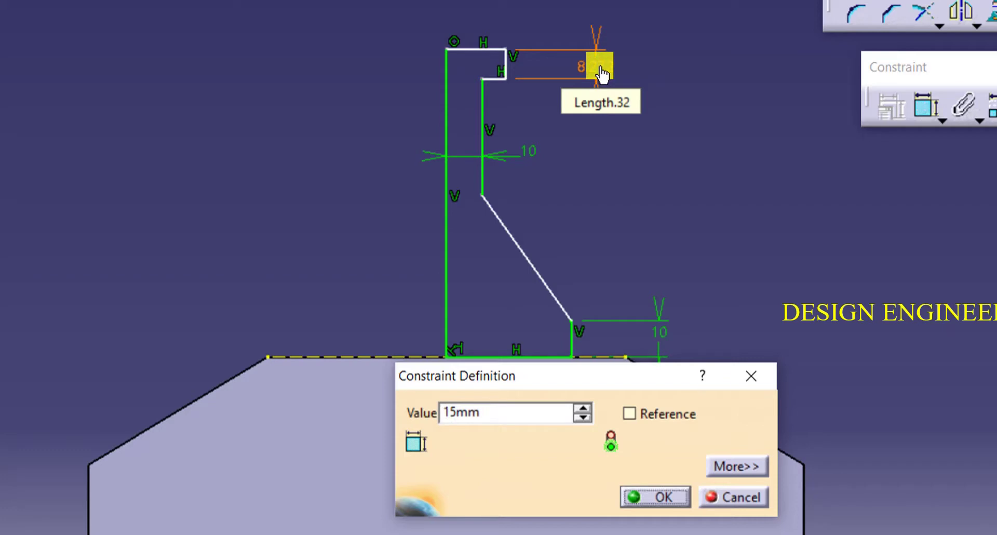
{"action": "key", "text": "Return"}
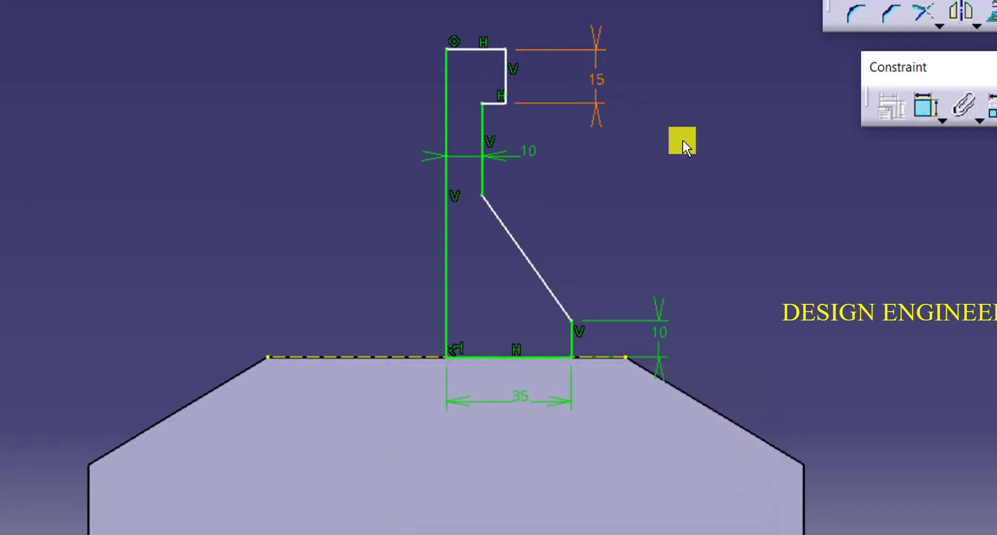
- Dimension the top horizontal line to 15 mm
{"action": "mouse_move", "coordinate": [681, 141]}
{"action": "middle_mouse_down"}
{"action": "mouse_move", "coordinate": [668, 199]}
{"action": "mouse_move", "coordinate": [683, 209]}
{"action": "middle_mouse_up"}
{"action": "left_click", "coordinate": [929, 107]}
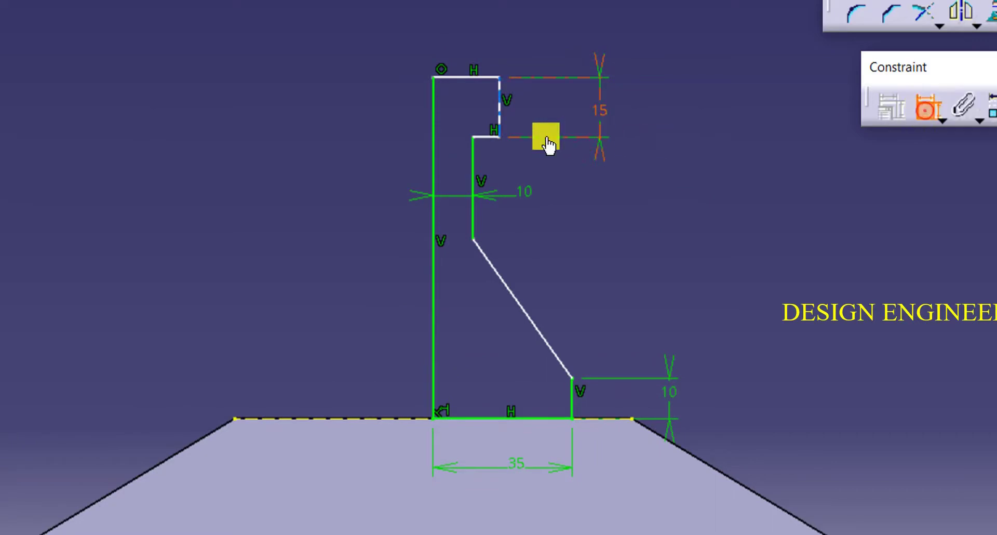
{"action": "left_click", "coordinate": [491, 77]}
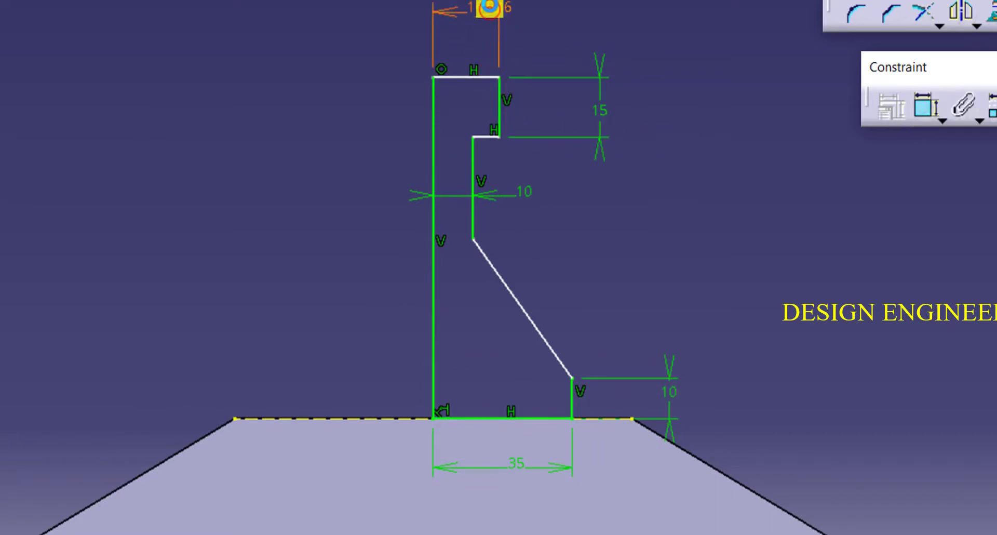
{"action": "double_click", "coordinate": [496, 8]}
{"action": "type", "text": "15"}
{"action": "key", "text": "Return"}
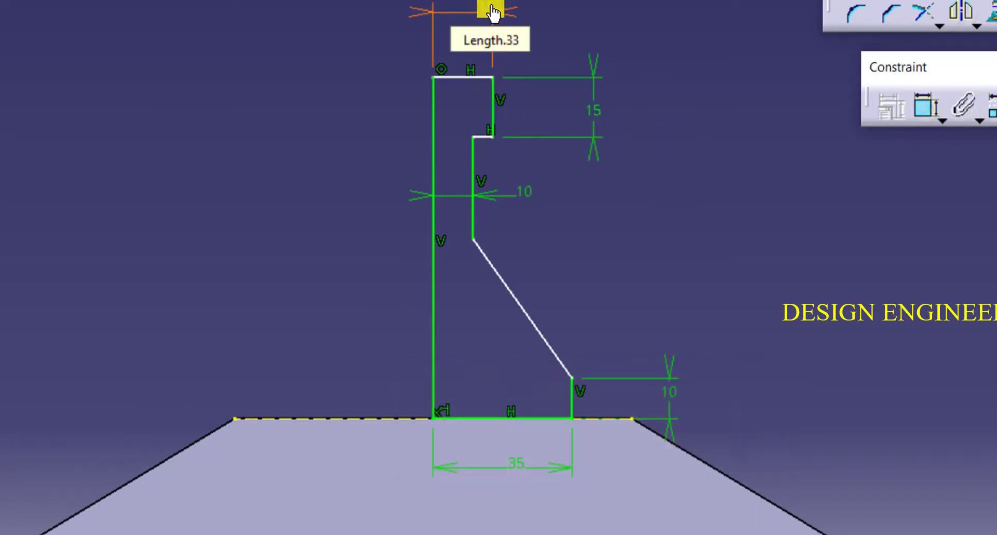
{"action": "left_click", "coordinate": [680, 161]}
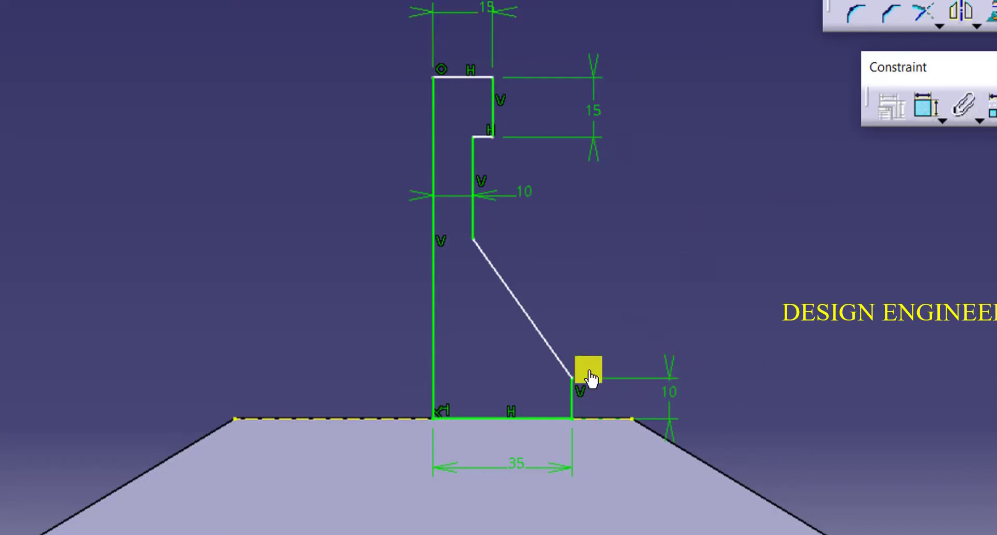
- Set the distance between the top and bottom lines to 90 mm
{"action": "left_click", "coordinate": [928, 105]}
{"action": "left_click", "coordinate": [474, 77]}
{"action": "left_click", "coordinate": [486, 416]}
{"action": "left_click", "coordinate": [286, 205]}
{"action": "double_click", "coordinate": [289, 213]}
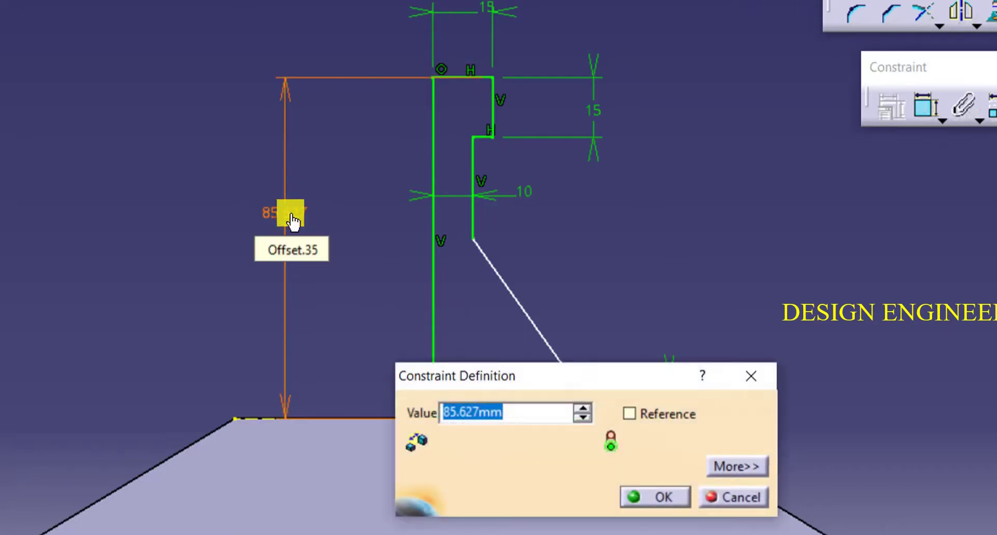
{"action": "type", "text": "90mm"}
{"action": "key", "text": "Return"}
{"action": "left_click", "coordinate": [654, 249]}
- Dimension the inner vertical neck line to 40 mm
{"action": "left_click", "coordinate": [914, 105]}
{"action": "left_click", "coordinate": [472, 148]}
{"action": "left_click", "coordinate": [606, 186]}
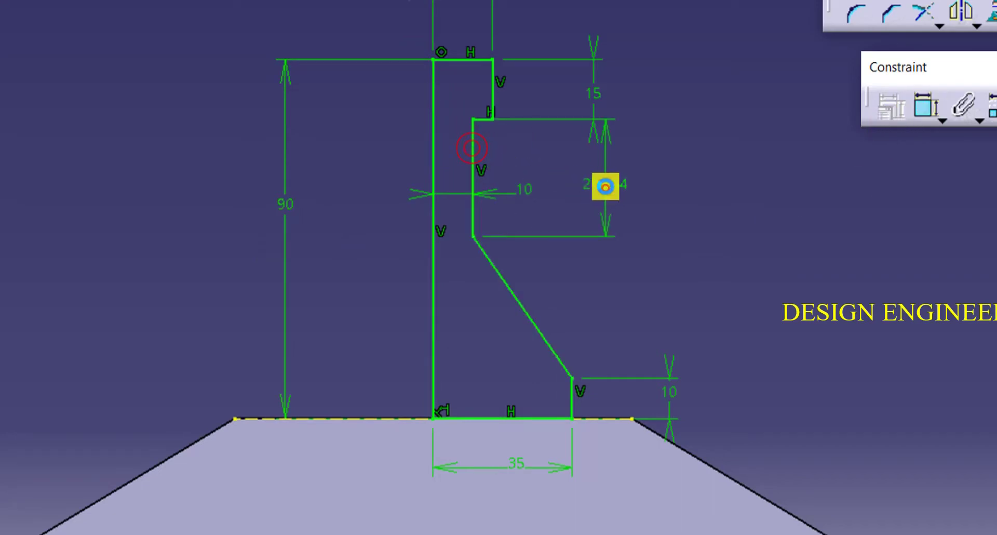
{"action": "double_click", "coordinate": [605, 185]}
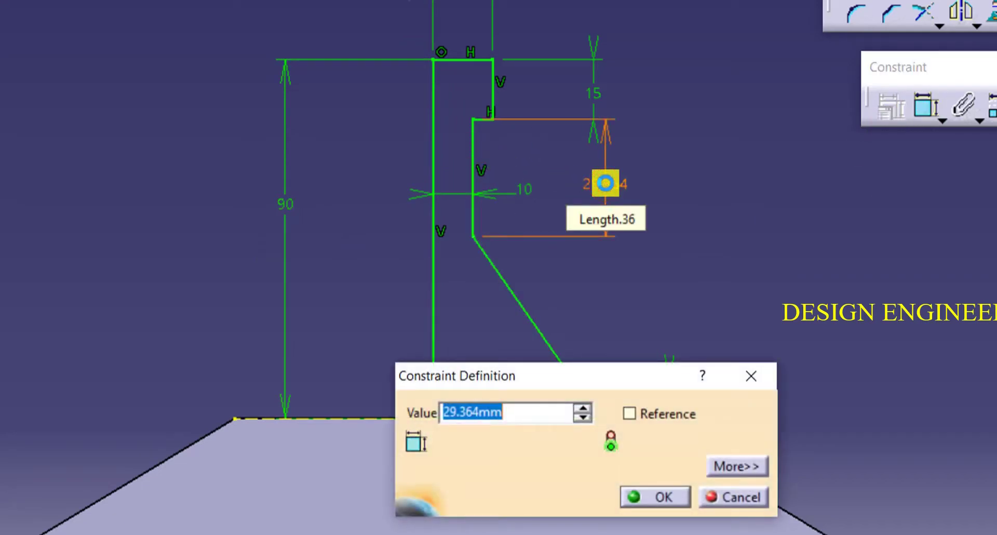
{"action": "type", "text": "40mm"}
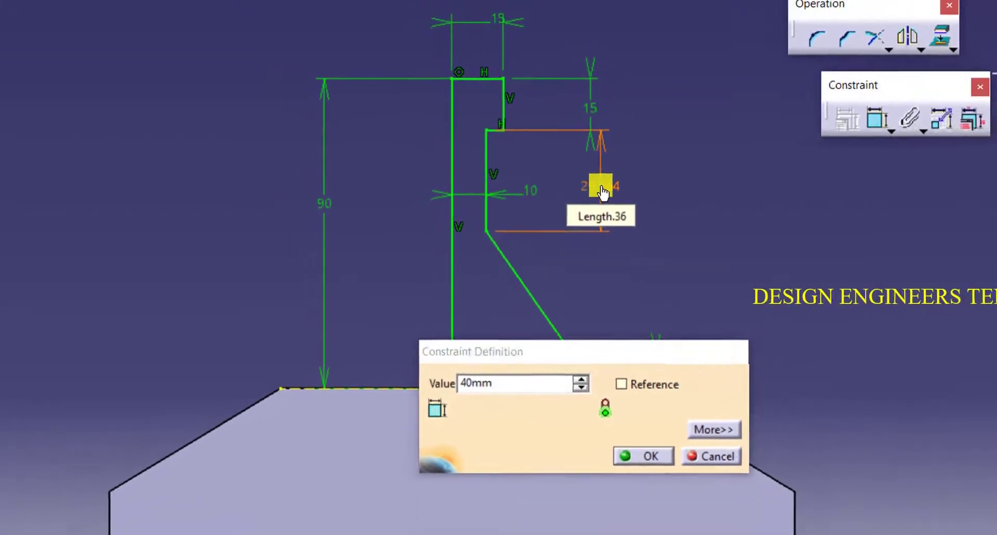
{"action": "key", "text": "Return"}
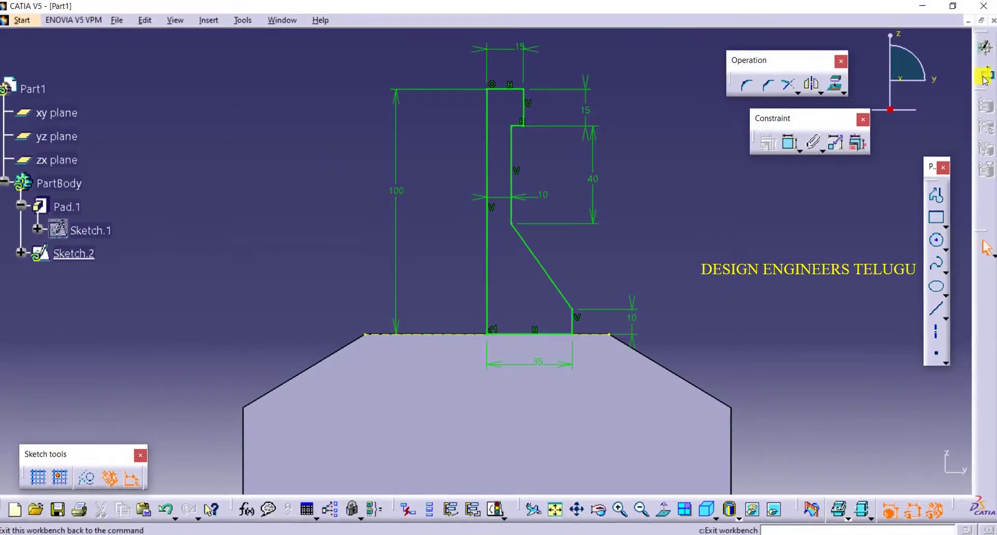
- Revolve Sketch.2 360° about its vertical axis into Shaft.1 on the block
{"action": "left_click", "coordinate": [983, 75]}
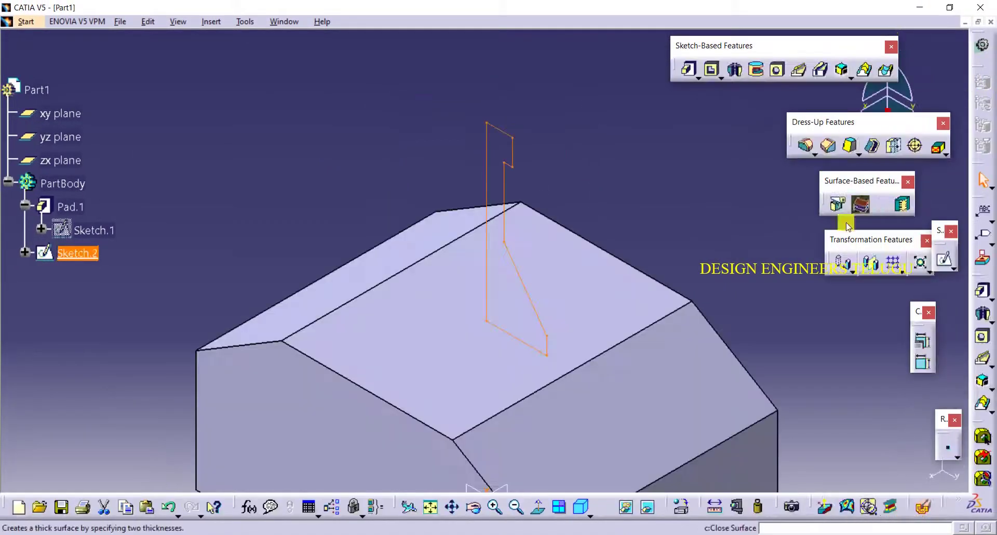
{"action": "left_click", "coordinate": [737, 72]}
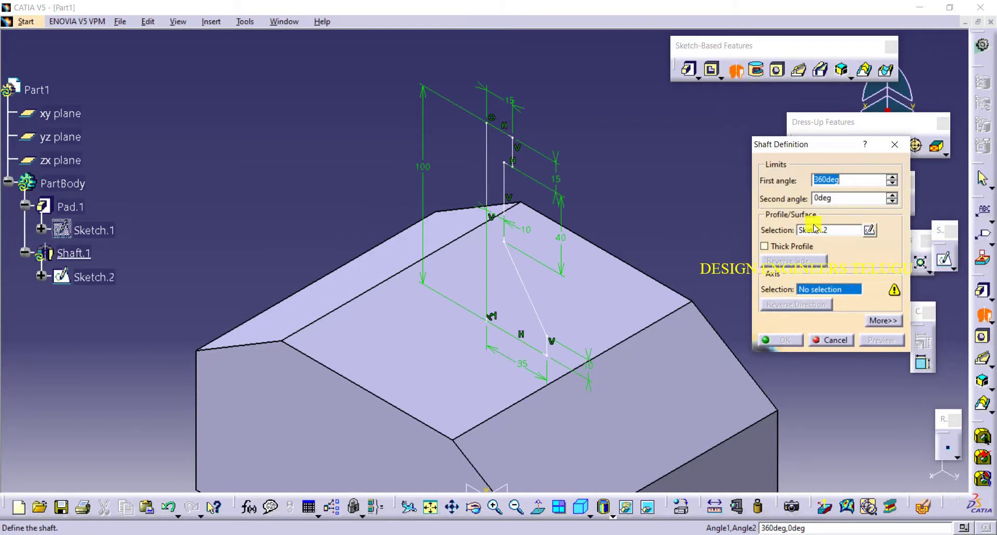
{"action": "middle_click_drag", "start_coordinate": [614, 238], "coordinate": [576, 353], "text": "ctrl"}
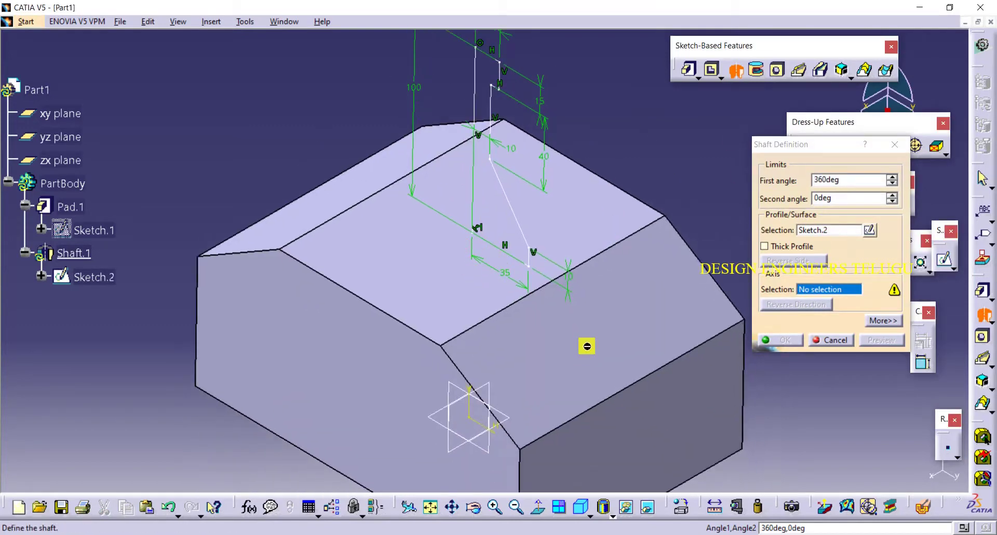
{"action": "left_click", "coordinate": [468, 401]}
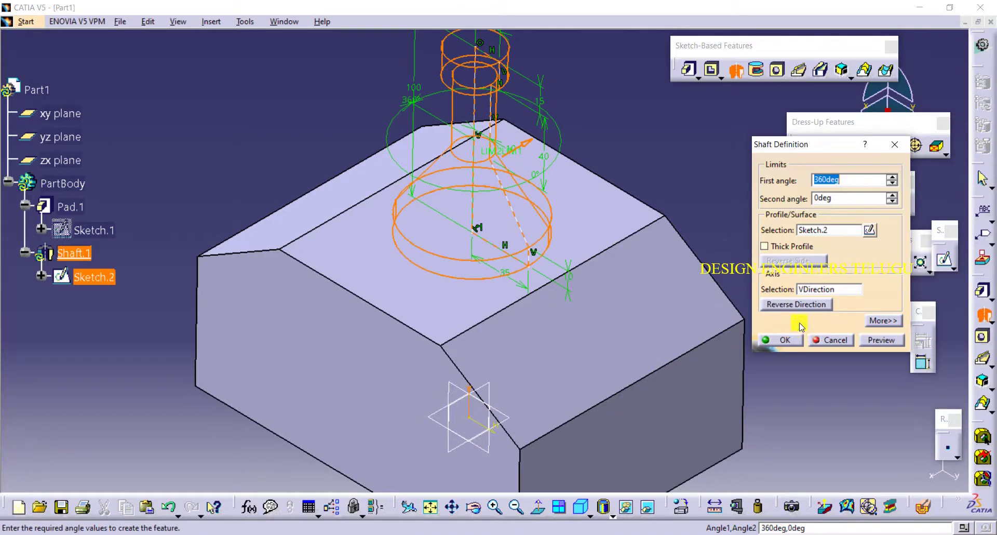
{"action": "left_click", "coordinate": [786, 341]}
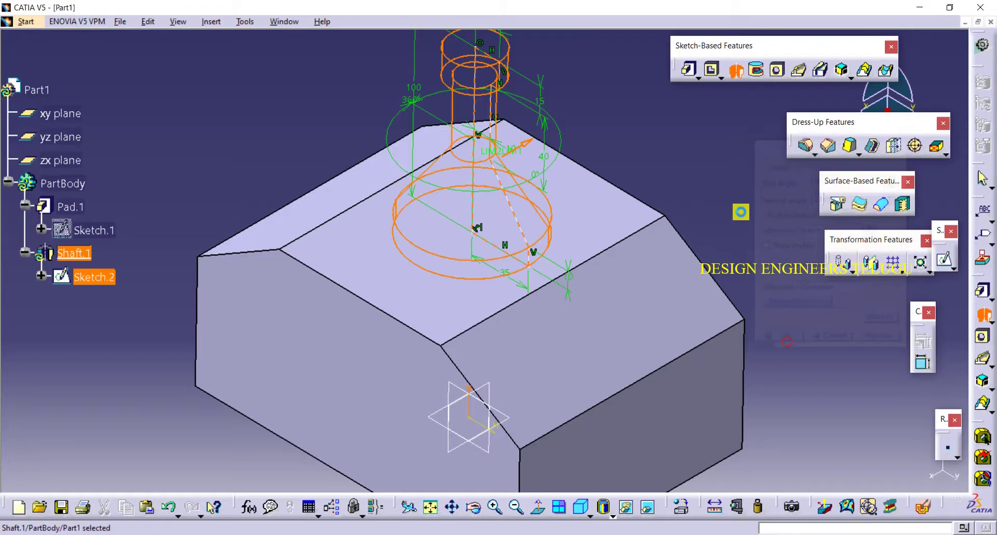
{"action": "middle_click_drag", "start_coordinate": [728, 211], "coordinate": [632, 136]}
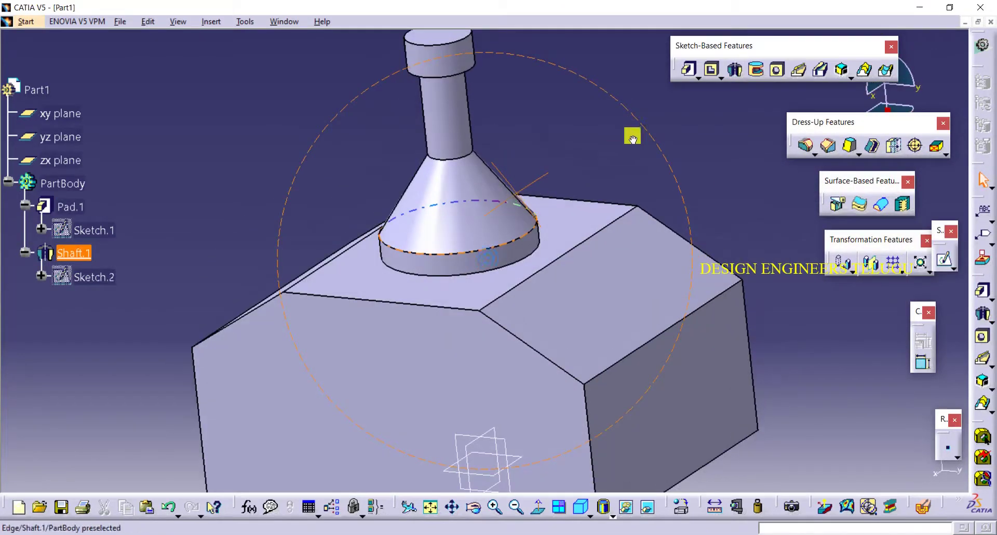
- Open Sketch.3 on the block's front face, view it normal, and project the face's chamfered outline
{"action": "left_click", "coordinate": [581, 506]}
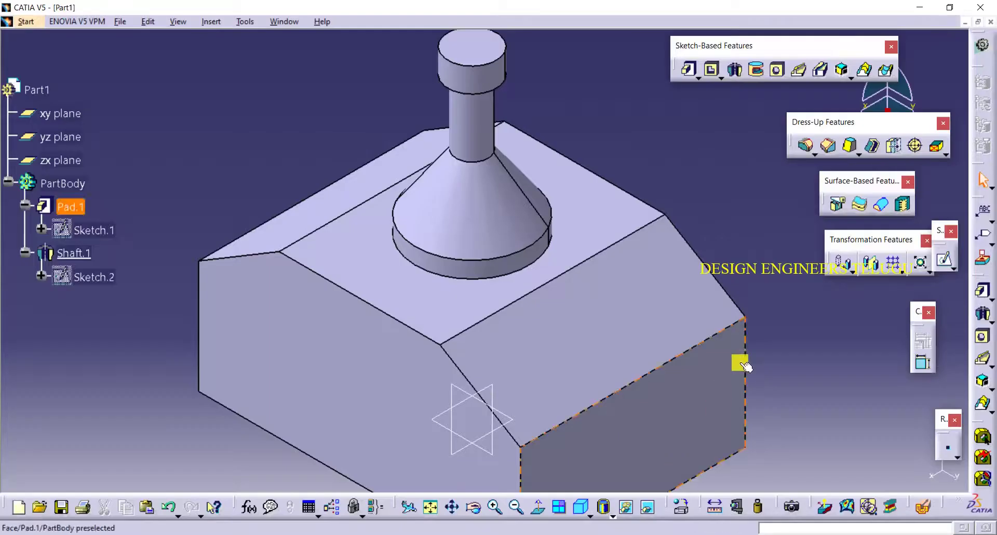
{"action": "mouse_move", "coordinate": [790, 305]}
{"action": "middle_mouse_down"}
{"action": "mouse_move", "coordinate": [794, 329]}
{"action": "mouse_move", "coordinate": [765, 324]}
{"action": "mouse_move", "coordinate": [774, 305]}
{"action": "middle_mouse_up"}
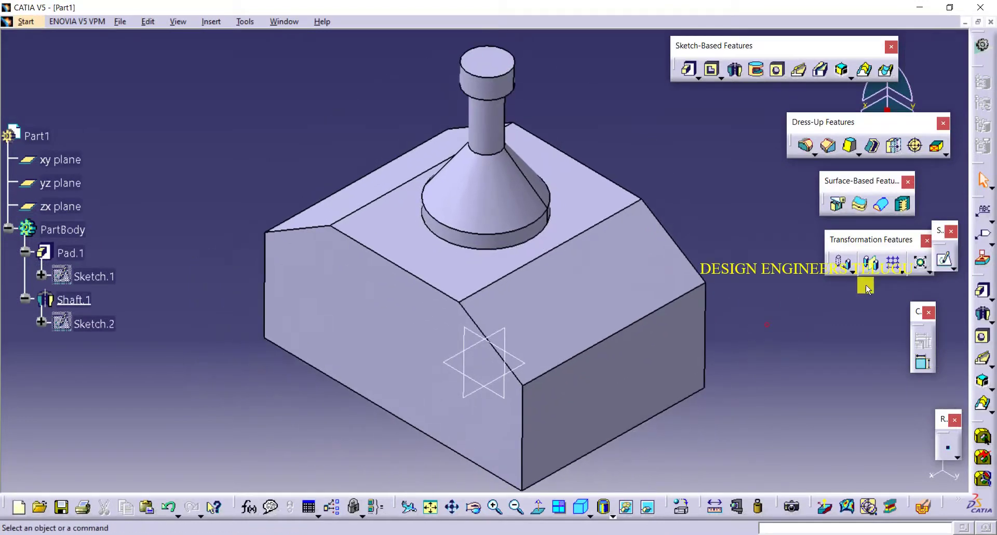
{"action": "left_click", "coordinate": [943, 258]}
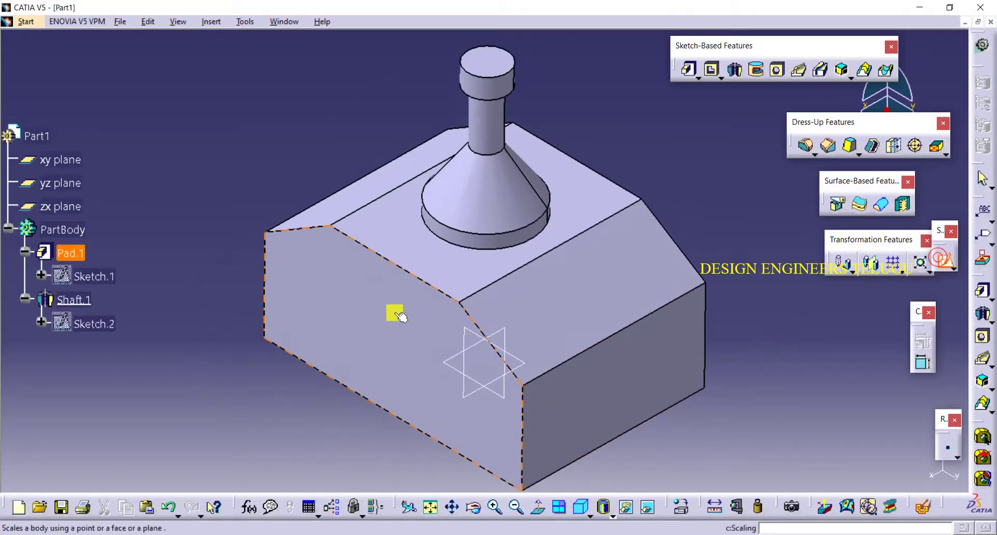
{"action": "left_click", "coordinate": [396, 311]}
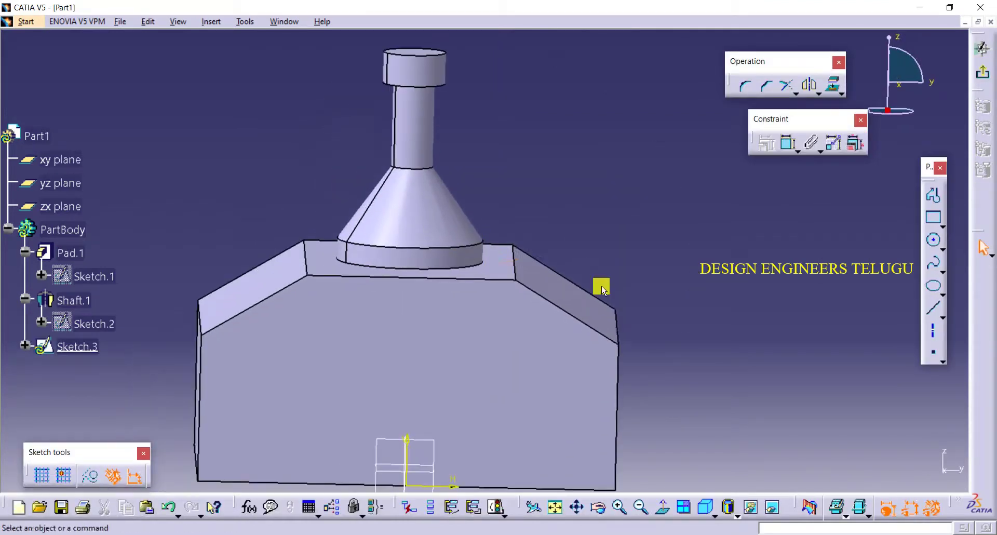
{"action": "left_click", "coordinate": [661, 507]}
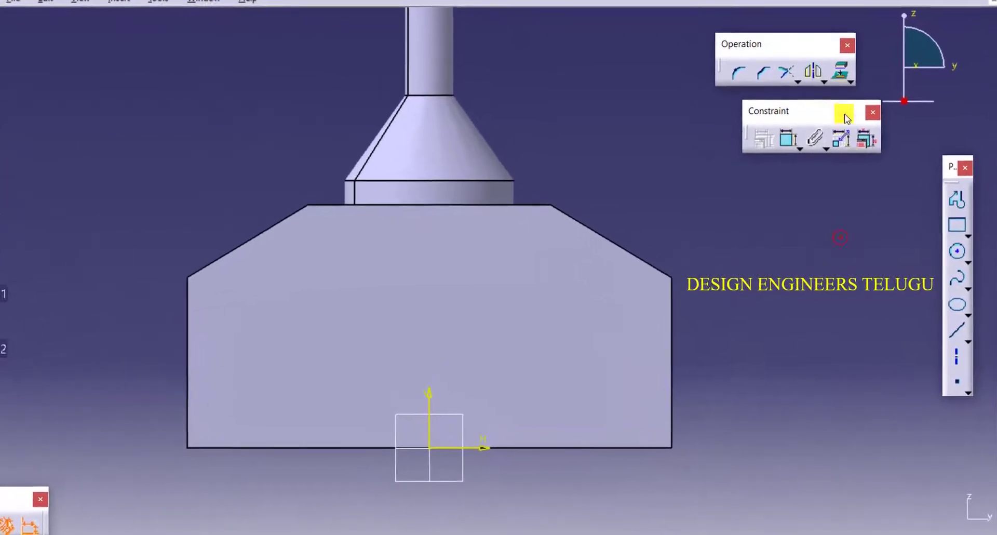
{"action": "left_click", "coordinate": [557, 319]}
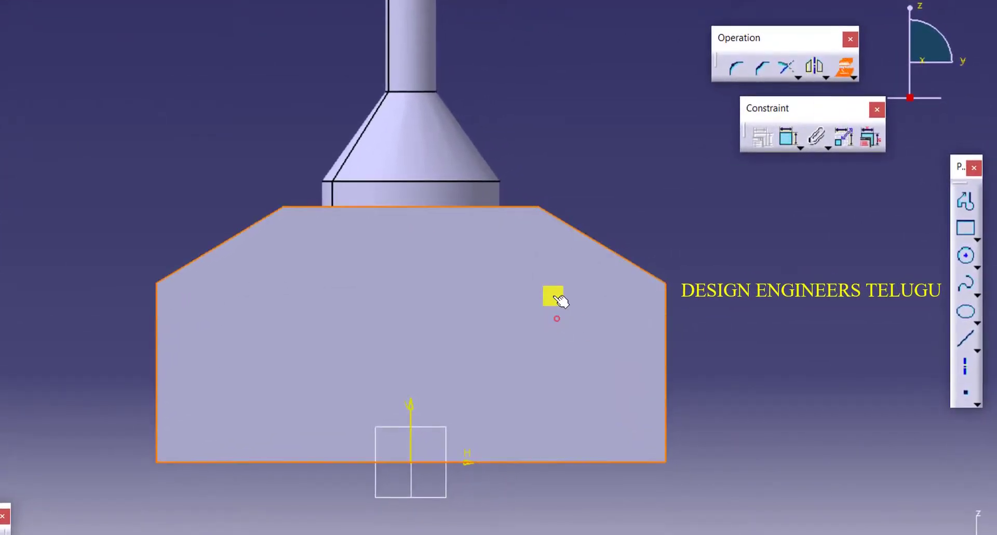
{"action": "left_click", "coordinate": [723, 259]}
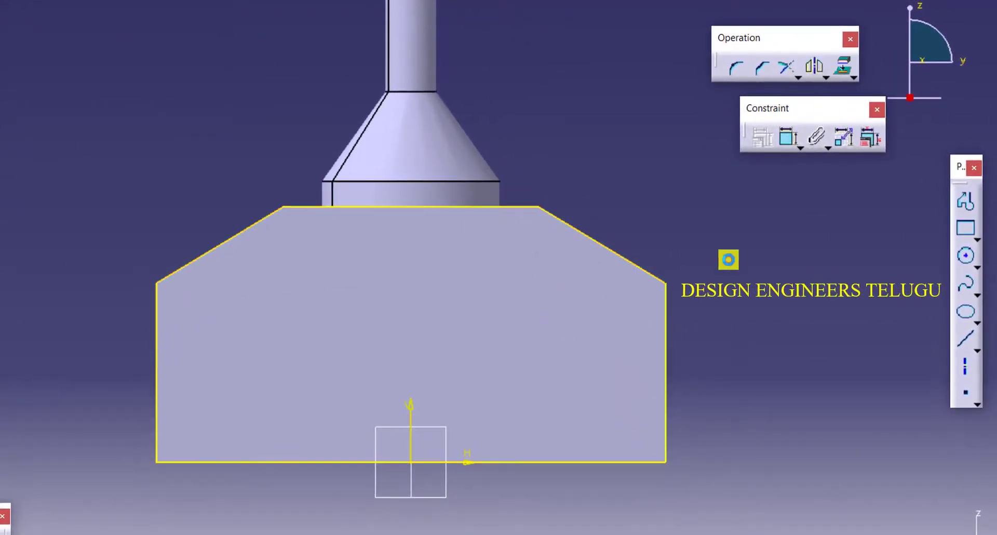
- Offset the projected base outline inward with a -10 mm offset distance
{"action": "left_click", "coordinate": [779, 351]}
{"action": "left_click", "coordinate": [824, 77]}
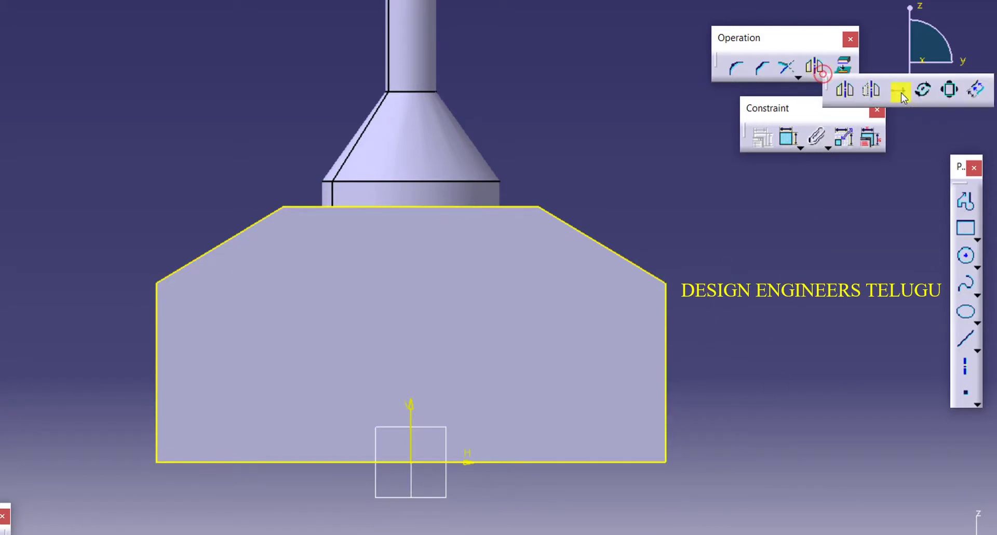
{"action": "left_click", "coordinate": [977, 89]}
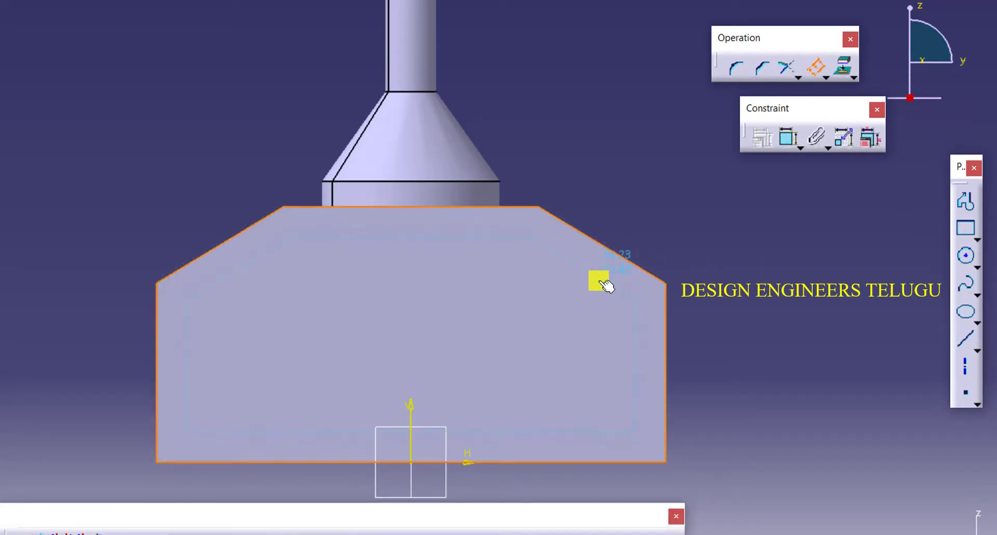
{"action": "left_click", "coordinate": [598, 281]}
{"action": "left_click", "coordinate": [720, 229]}
{"action": "double_click", "coordinate": [232, 253]}
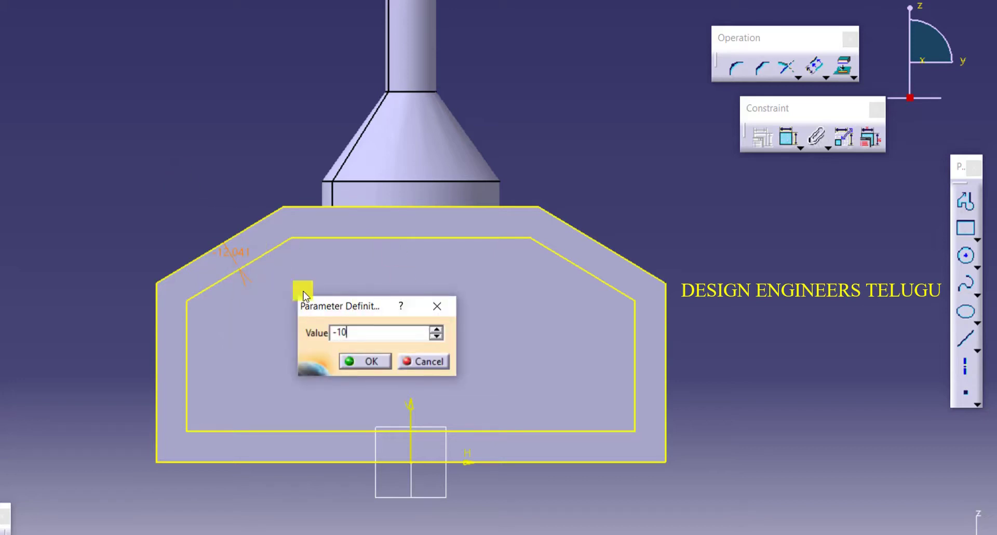
{"action": "left_click", "coordinate": [369, 362]}
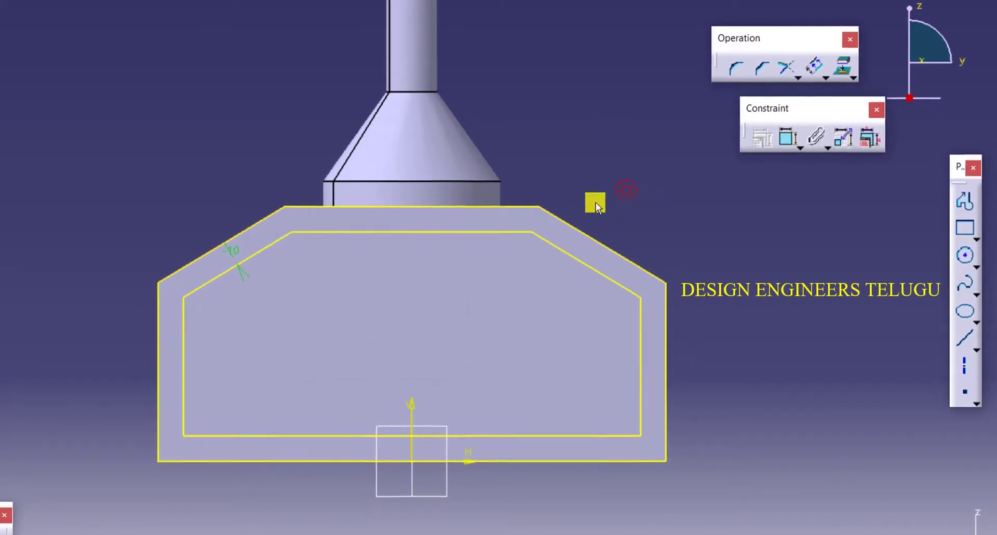
- Delete the original outer outline and exit the sketch back to the part
{"action": "right_click", "coordinate": [564, 217]}
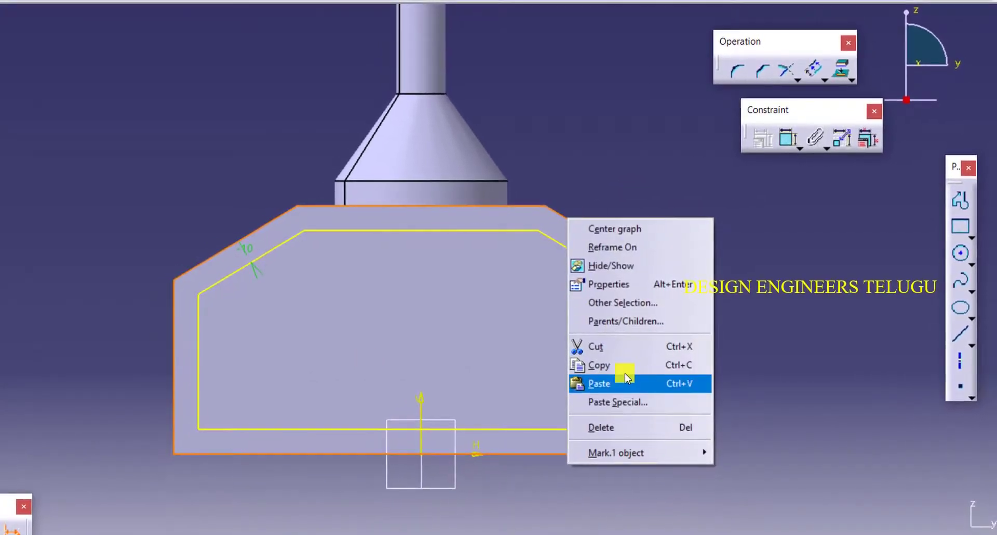
{"action": "left_click", "coordinate": [635, 420]}
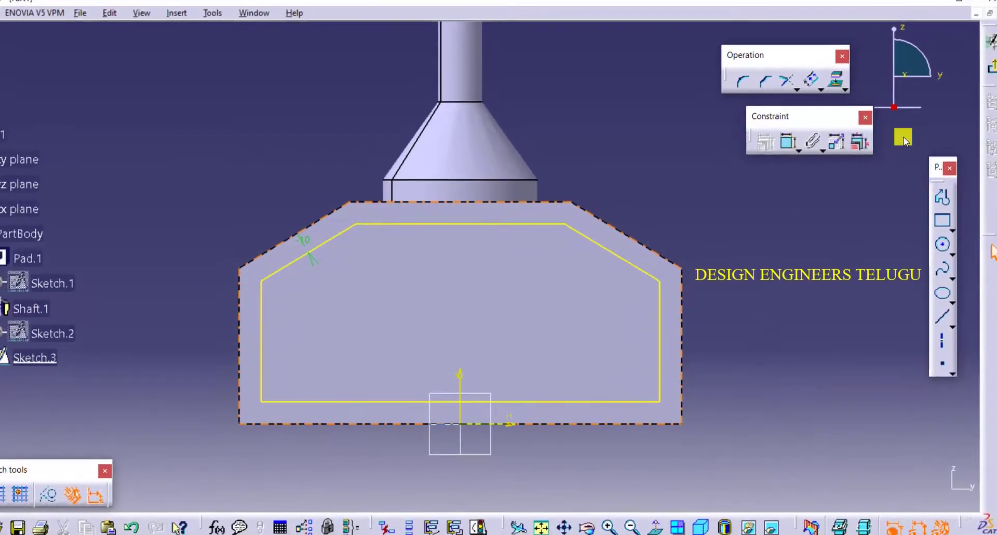
{"action": "left_click", "coordinate": [990, 66]}
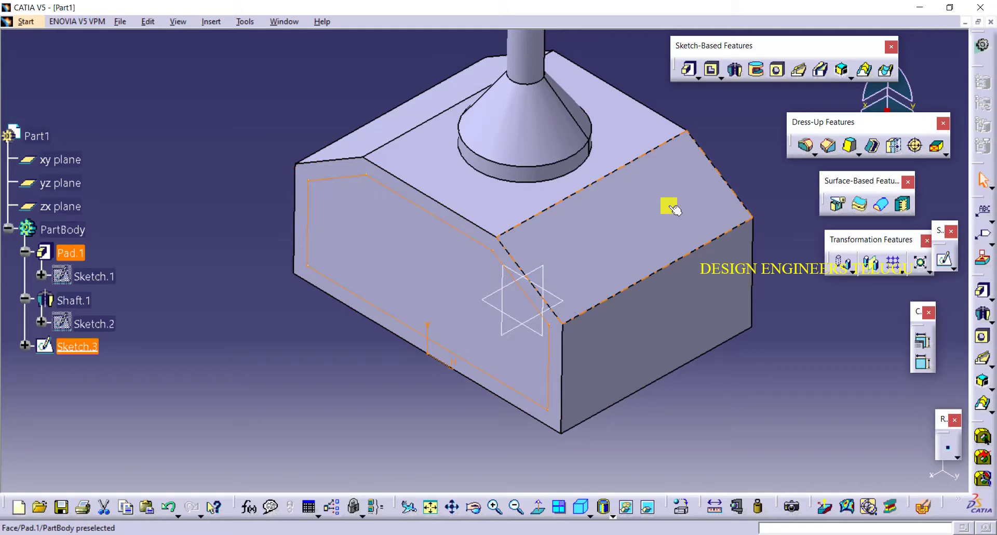
- Pocket the offset outline 30 mm deep, then bring up the reference image
{"action": "left_click", "coordinate": [714, 69]}
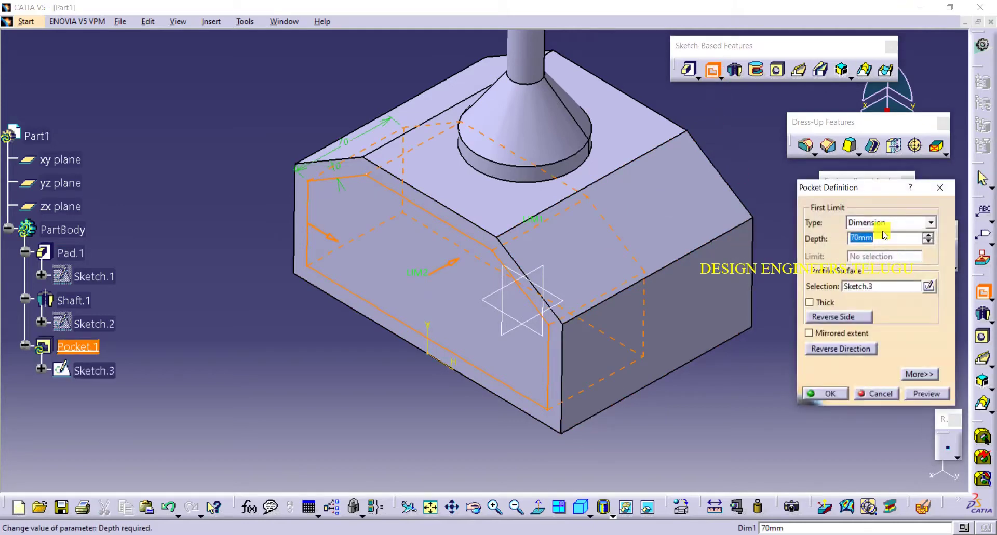
{"action": "left_click_drag", "start_coordinate": [878, 234], "coordinate": [843, 237]}
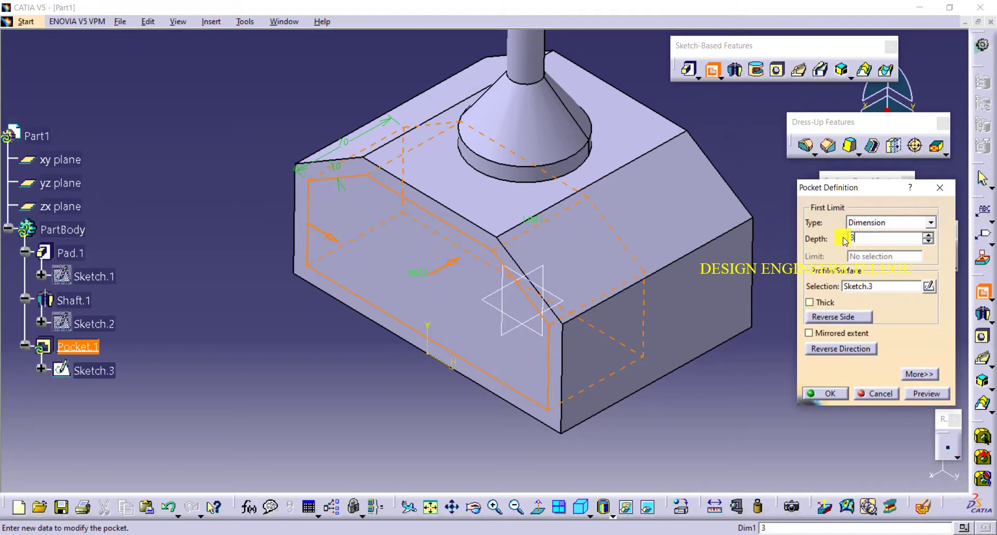
{"action": "type", "text": "30"}
{"action": "key", "text": "Return"}
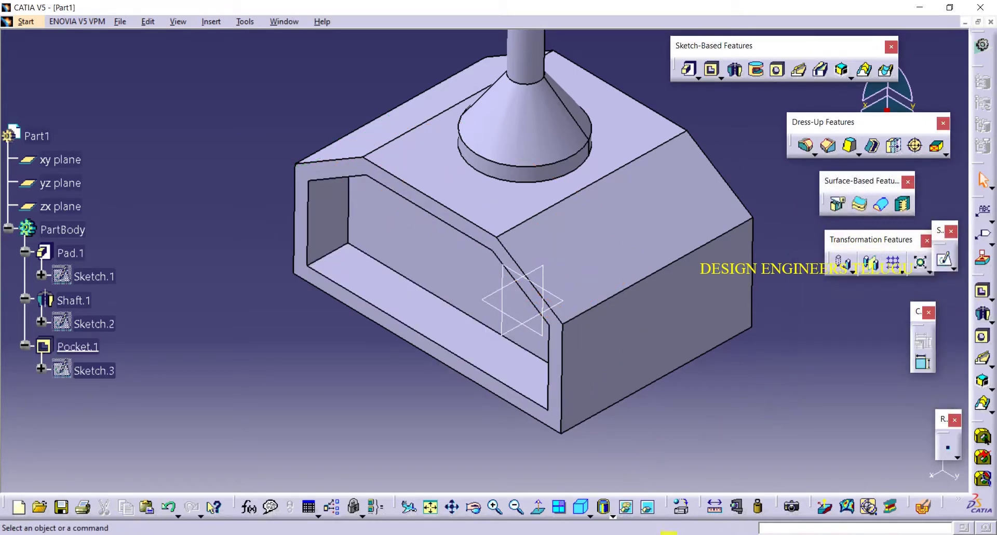
{"action": "key", "text": "alt+Tab"}
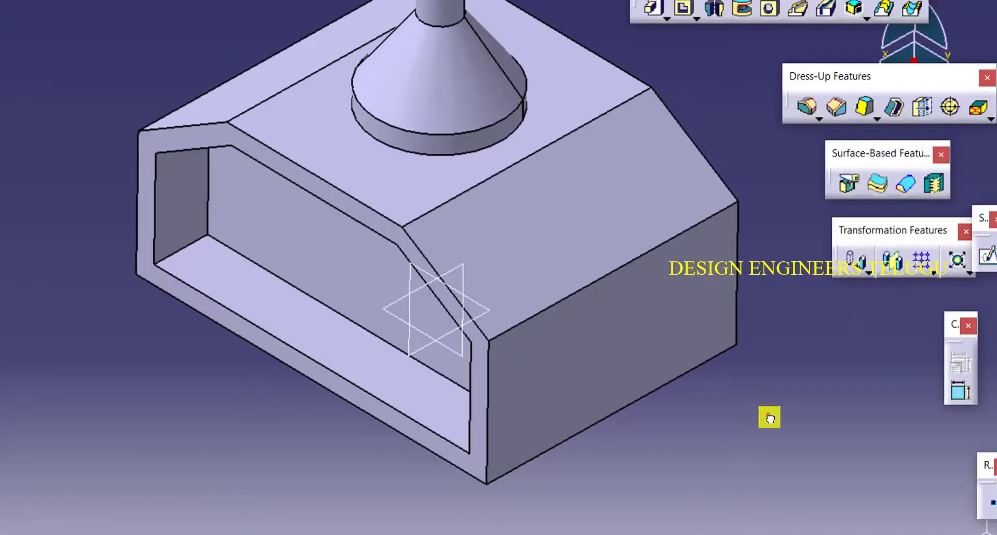
{"action": "middle_click_drag", "start_coordinate": [770, 414], "coordinate": [697, 464]}
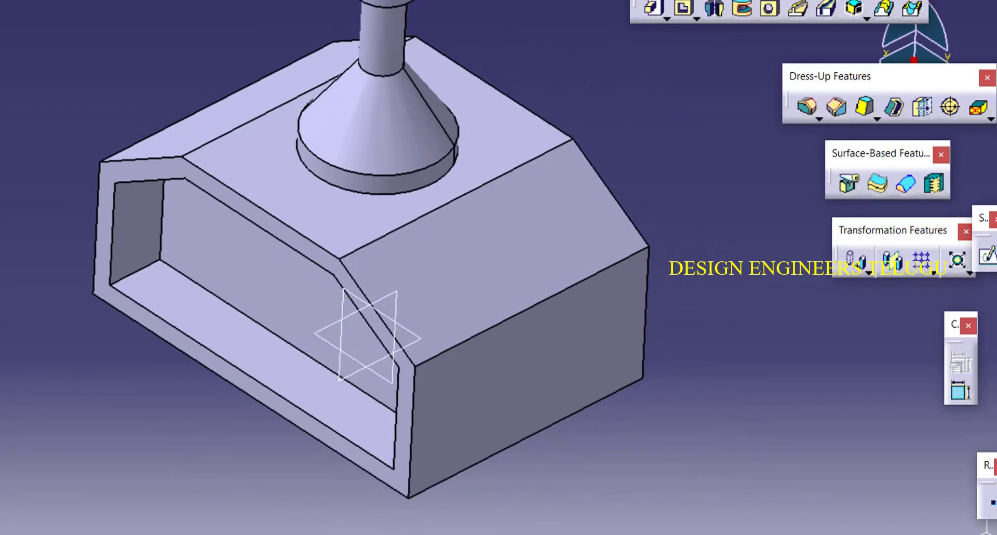
- Mirror Pocket.1 about the yz plane so the opposite block end is hollowed too
{"action": "middle_click_drag", "start_coordinate": [280, 301], "coordinate": [244, 279]}
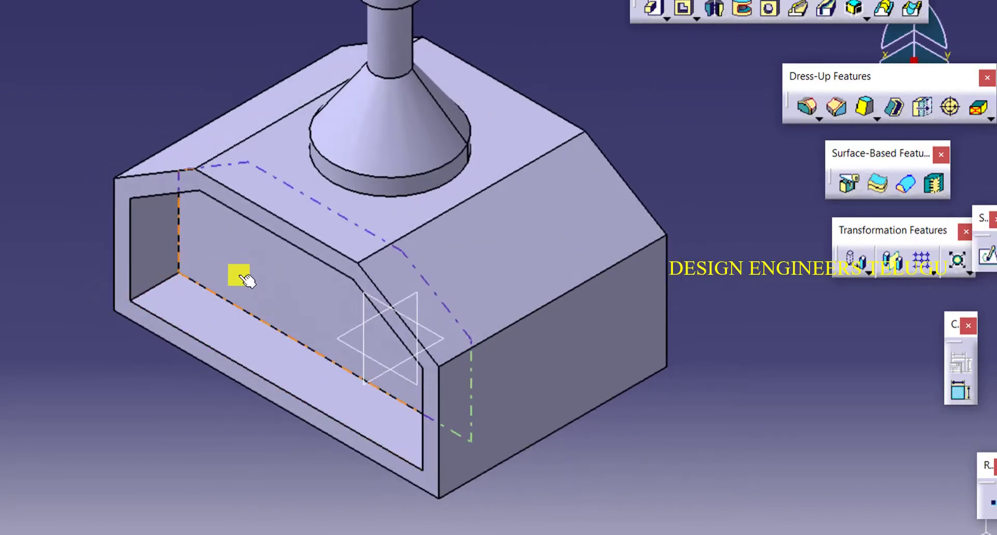
{"action": "middle_click_drag", "start_coordinate": [749, 307], "coordinate": [696, 184]}
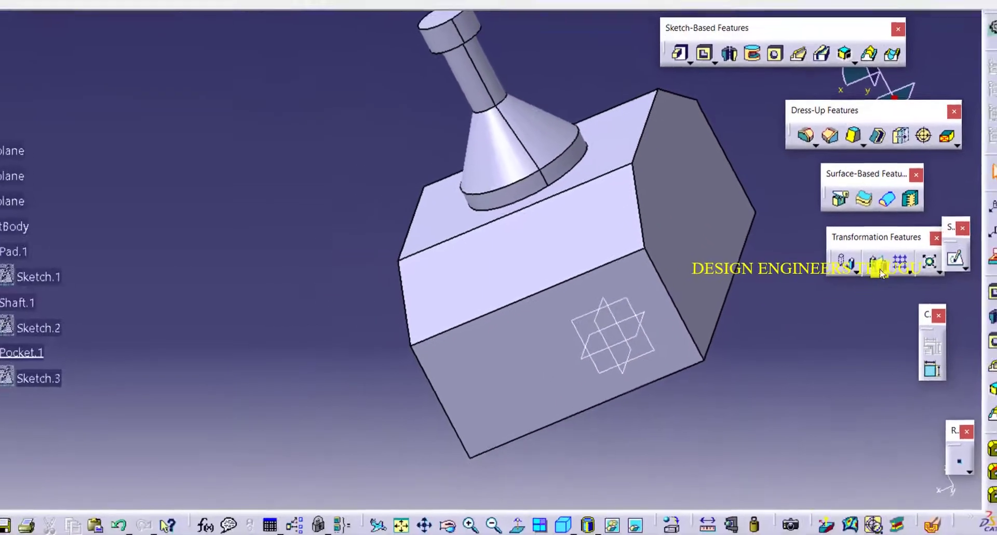
{"action": "middle_click_drag", "start_coordinate": [560, 283], "coordinate": [266, 325]}
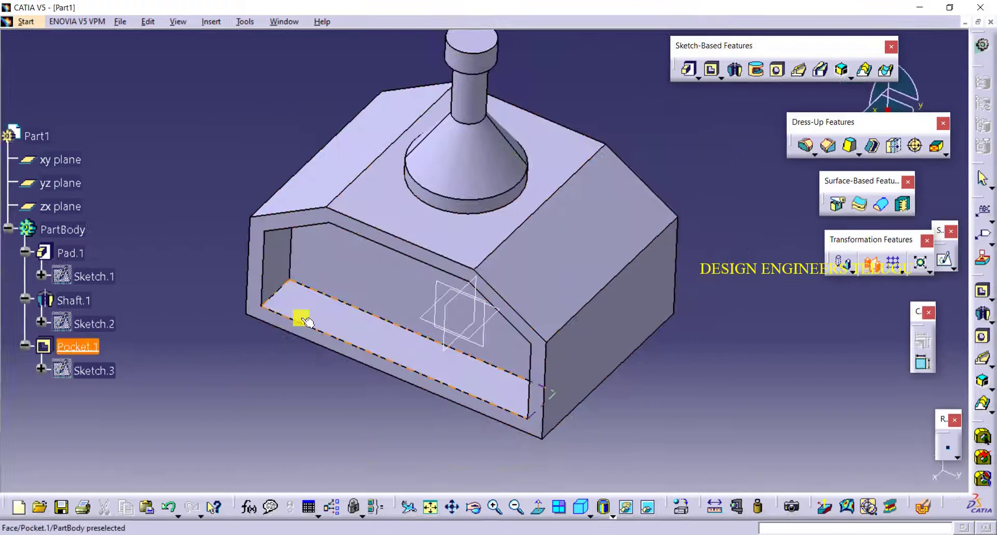
{"action": "left_click", "coordinate": [307, 322]}
{"action": "middle_click_drag", "start_coordinate": [701, 351], "coordinate": [679, 387]}
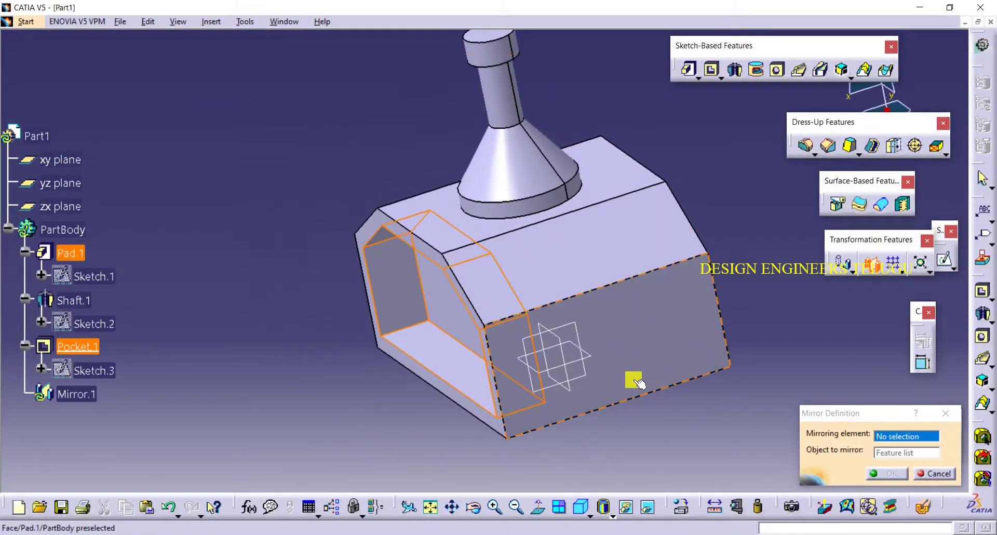
{"action": "left_click", "coordinate": [565, 342]}
{"action": "left_click", "coordinate": [886, 473]}
{"action": "middle_click_drag", "start_coordinate": [541, 196], "coordinate": [327, 301]}
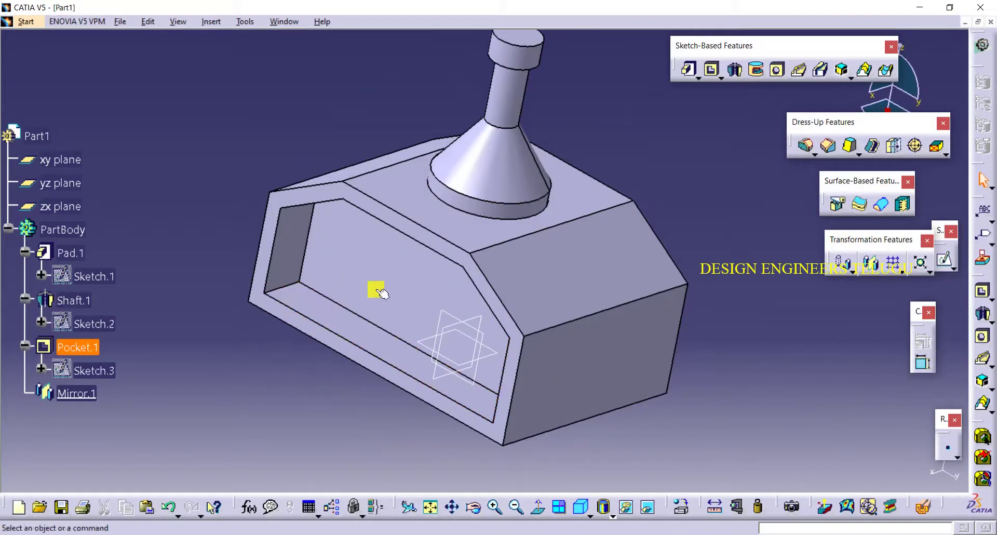
{"action": "left_click", "coordinate": [384, 269]}
- Change Pocket.1's depth to 33 mm, then fit the part in isometric view
{"action": "left_click", "coordinate": [942, 200]}
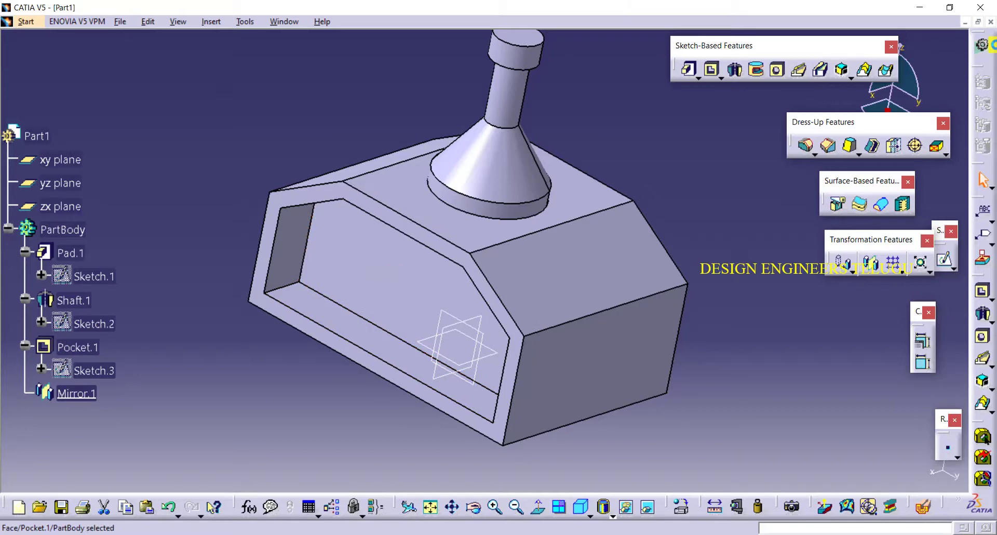
{"action": "left_click", "coordinate": [78, 346]}
{"action": "left_click", "coordinate": [981, 291]}
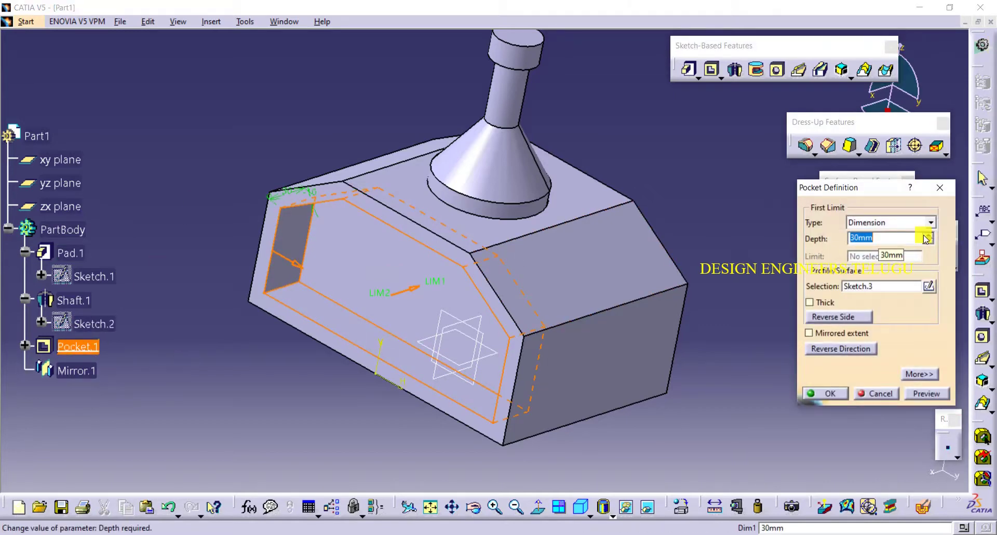
{"action": "key", "text": "Return"}
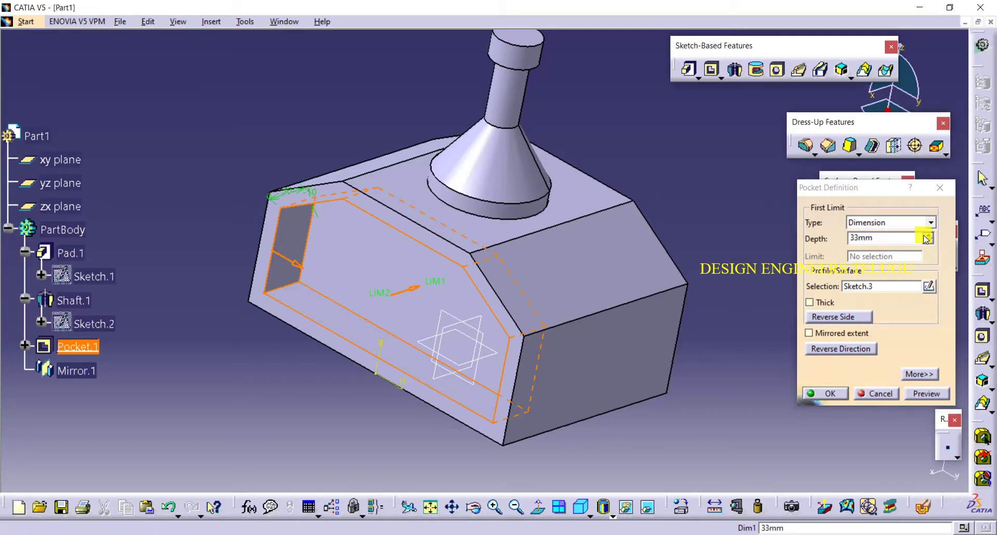
{"action": "key", "text": "Return"}
{"action": "middle_click_drag", "start_coordinate": [652, 333], "coordinate": [580, 252]}
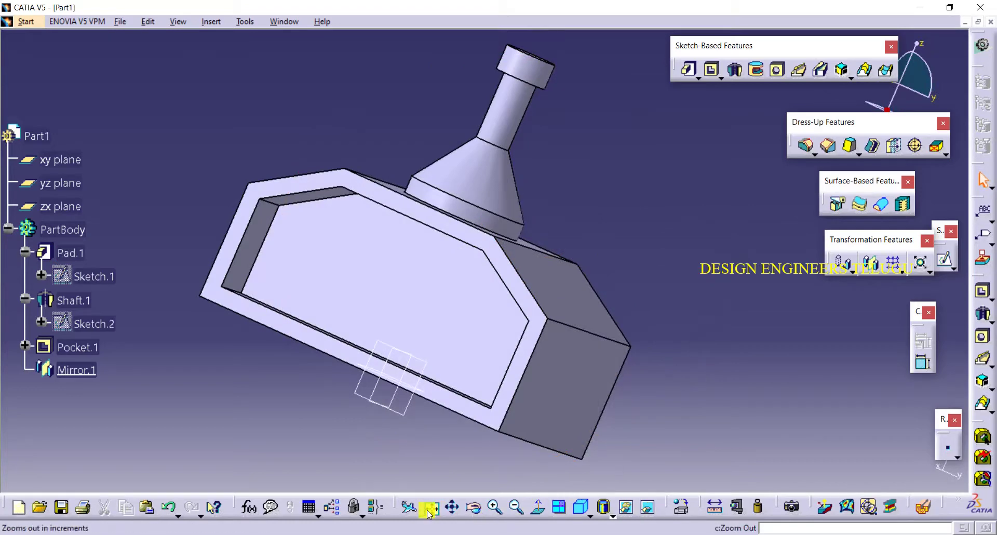
{"action": "left_click", "coordinate": [430, 506]}
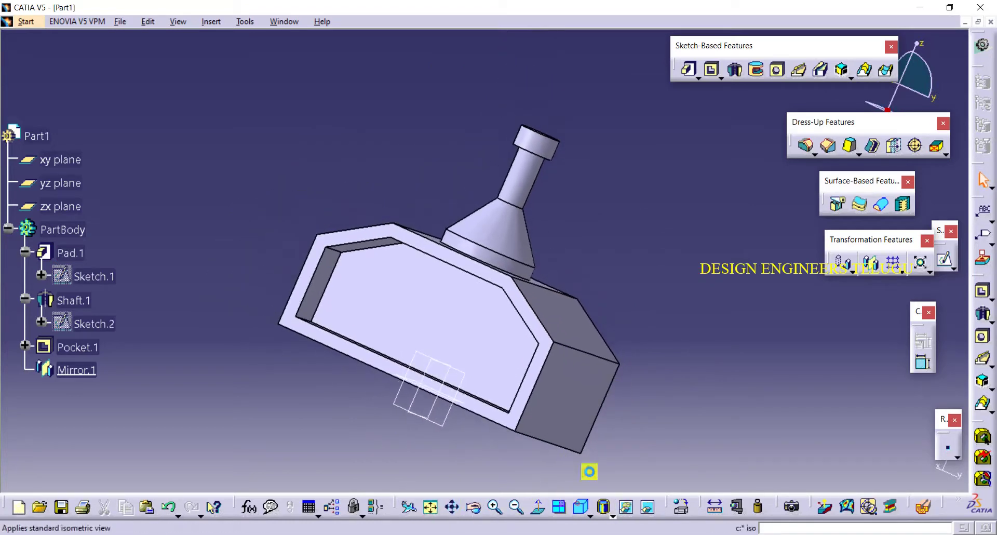
{"action": "left_click", "coordinate": [578, 506]}
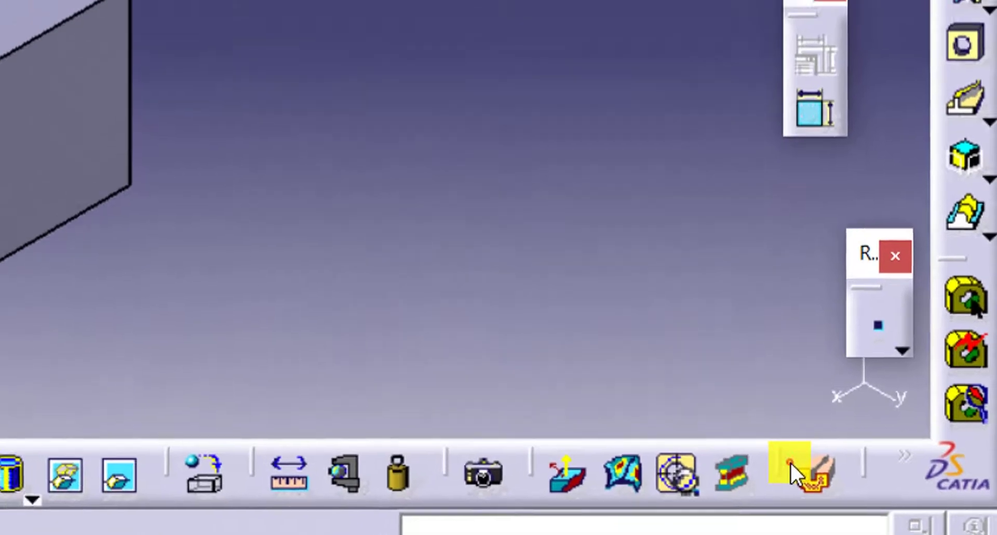
- Inspect the part through a lengthwise dynamic section, then switch the section cut off
{"action": "left_click_drag", "start_coordinate": [806, 462], "coordinate": [681, 312]}
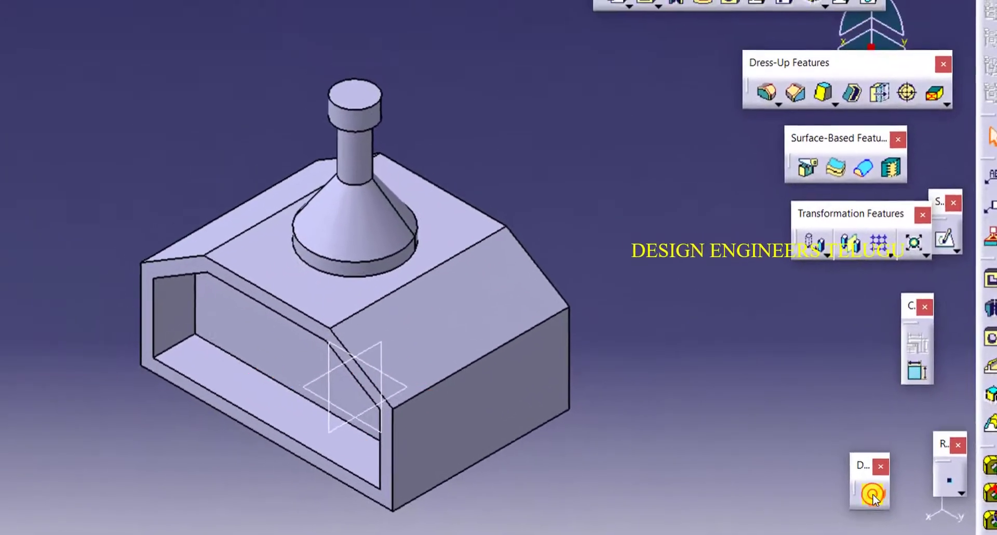
{"action": "left_click", "coordinate": [872, 494]}
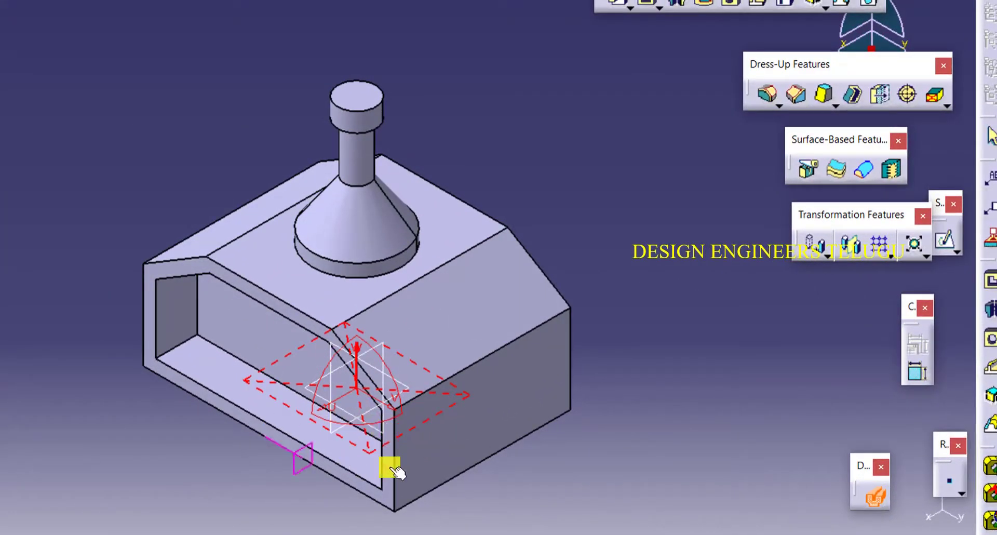
{"action": "middle_click_drag", "start_coordinate": [581, 447], "coordinate": [615, 330]}
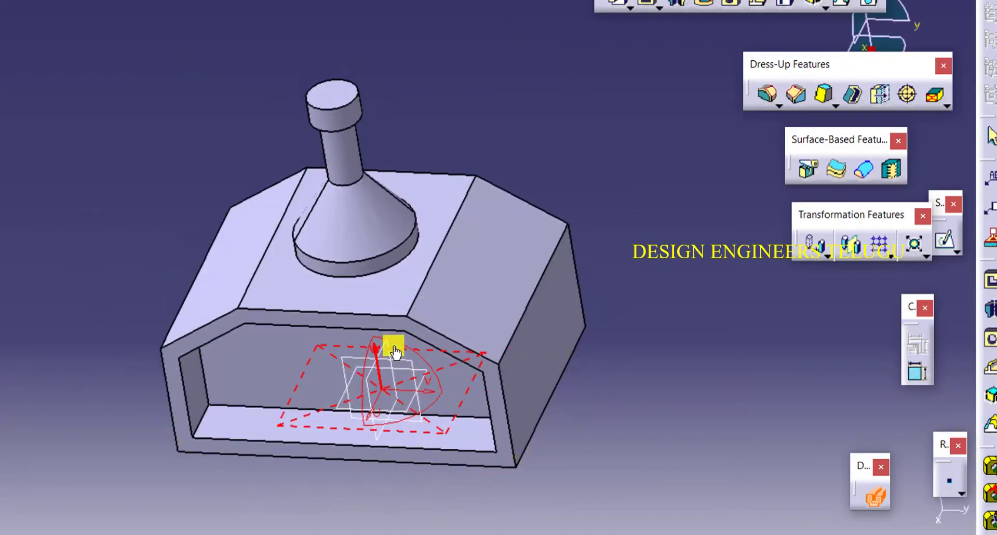
{"action": "left_click_drag", "start_coordinate": [397, 347], "coordinate": [390, 344]}
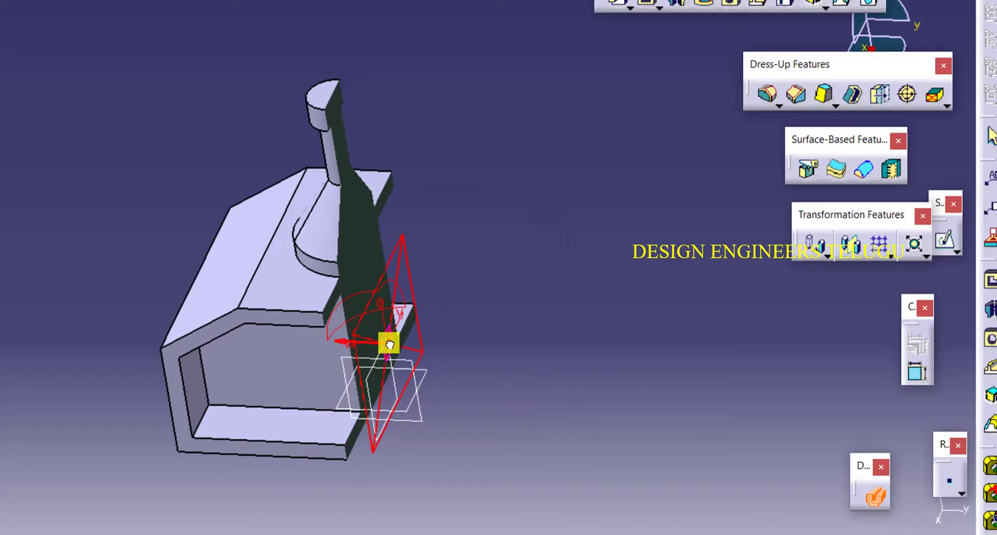
{"action": "middle_click_drag", "start_coordinate": [525, 390], "coordinate": [218, 316]}
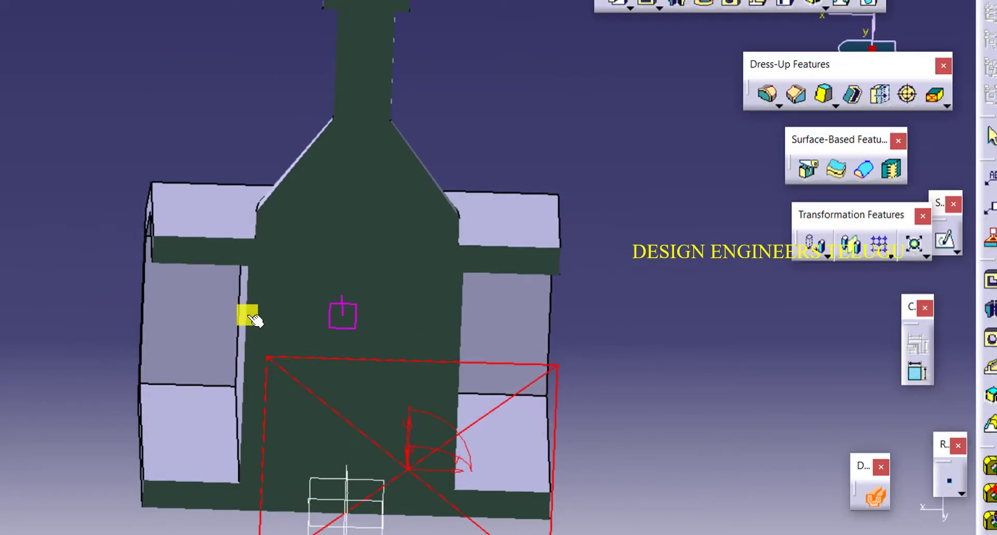
{"action": "mouse_move", "coordinate": [268, 322]}
{"action": "middle_mouse_down"}
{"action": "mouse_move", "coordinate": [301, 344]}
{"action": "mouse_move", "coordinate": [412, 332]}
{"action": "mouse_move", "coordinate": [456, 341]}
{"action": "mouse_move", "coordinate": [412, 349]}
{"action": "mouse_move", "coordinate": [415, 363]}
{"action": "middle_mouse_up"}
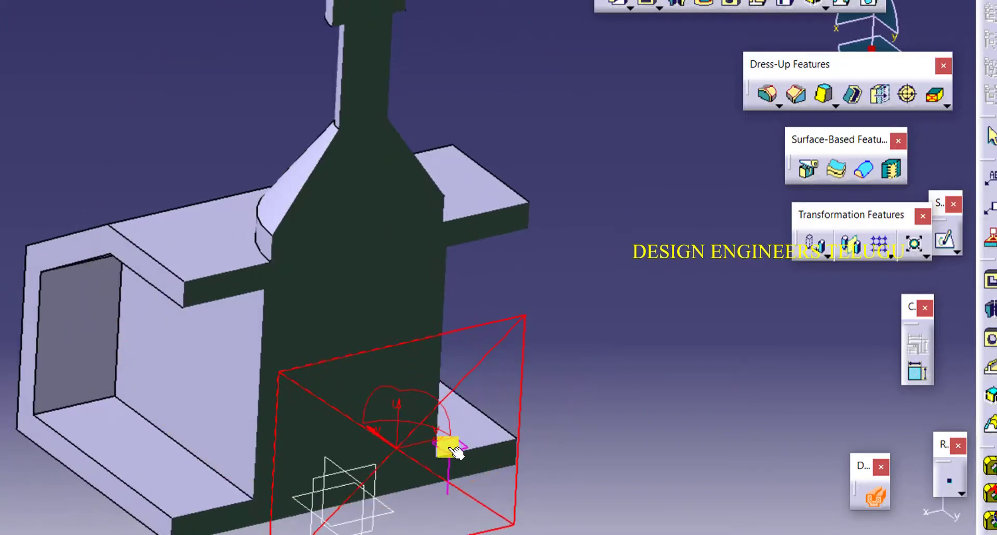
{"action": "left_click_drag", "start_coordinate": [432, 442], "coordinate": [458, 434]}
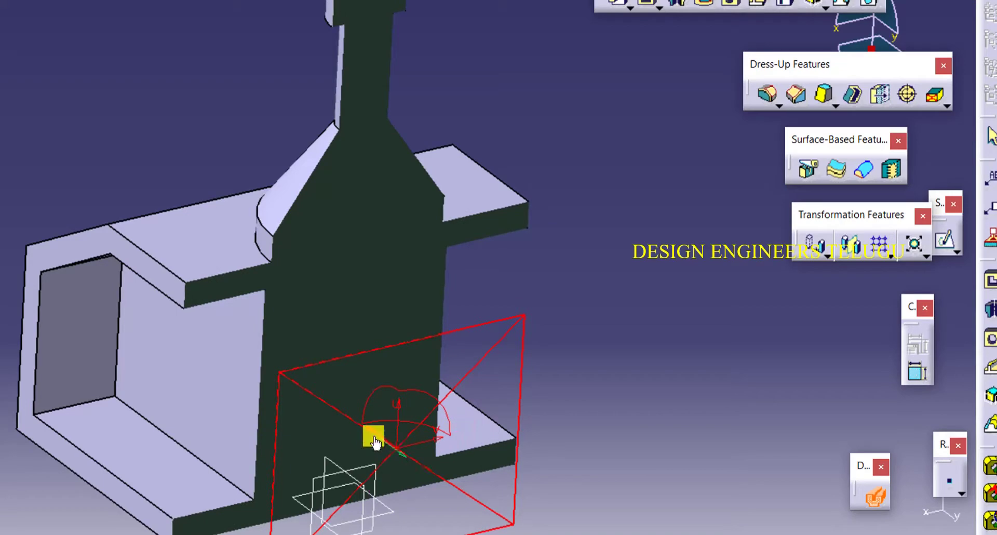
{"action": "left_click_drag", "start_coordinate": [376, 439], "coordinate": [511, 414]}
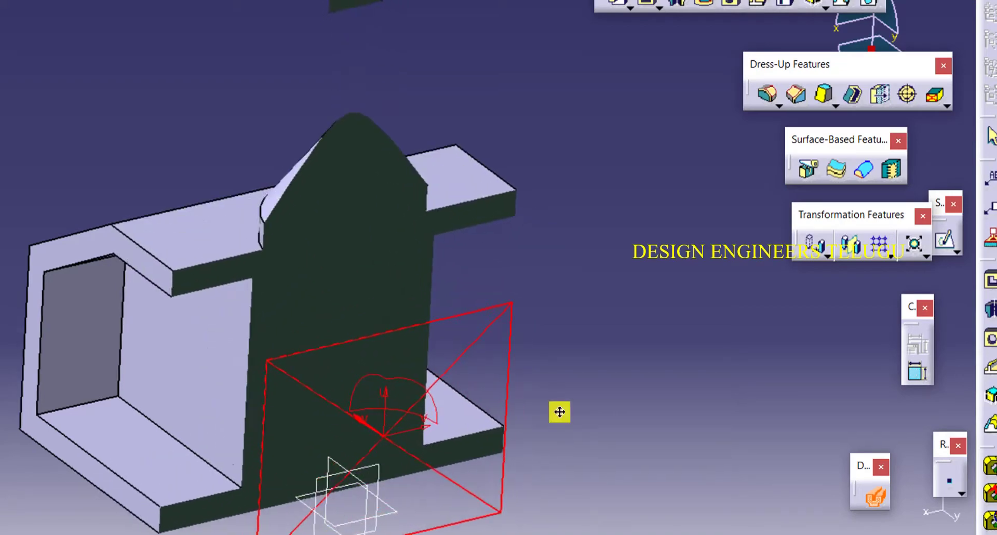
{"action": "scroll", "coordinate": [559, 410], "scroll_direction": "up", "scroll_amount": 3}
{"action": "middle_click_drag", "start_coordinate": [498, 519], "coordinate": [573, 472]}
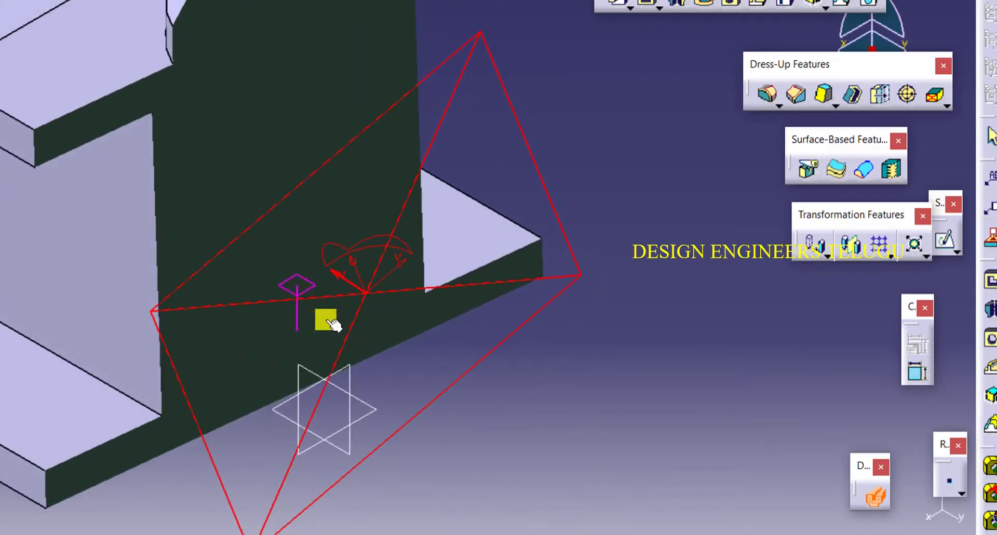
{"action": "left_click", "coordinate": [873, 499]}
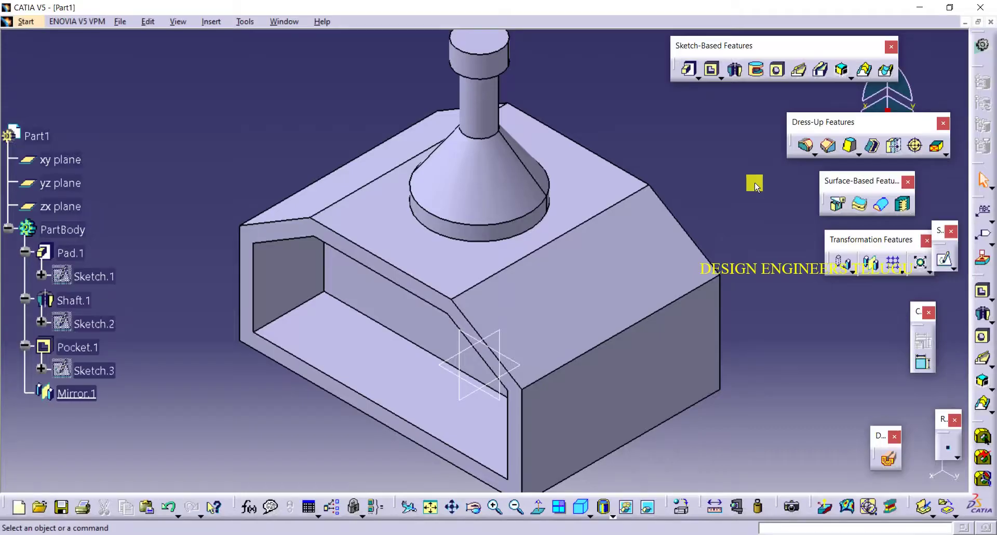
- Place a hole on the sloped top face, its centre 30 mm from the horizontal edge
{"action": "left_click", "coordinate": [781, 70]}
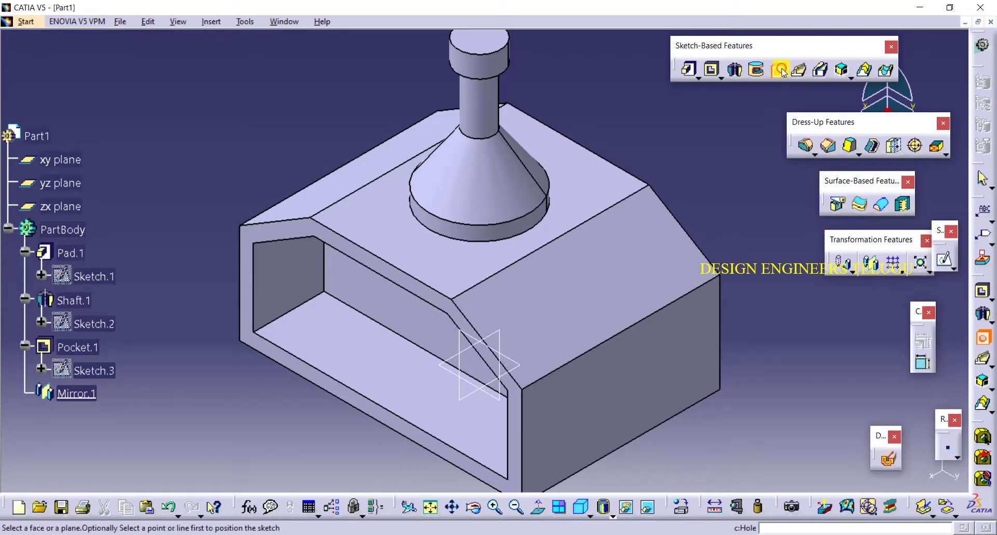
{"action": "left_click", "coordinate": [659, 250]}
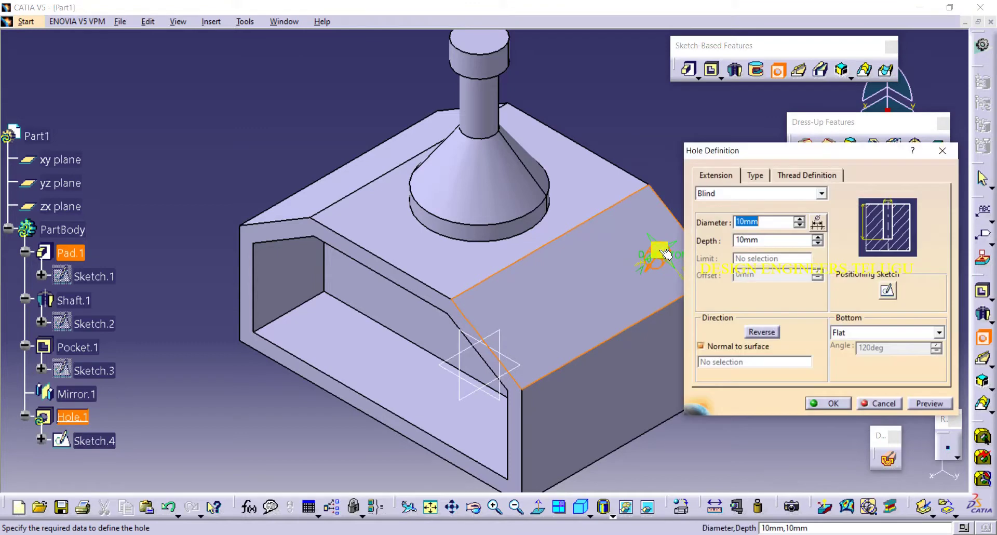
{"action": "left_click", "coordinate": [888, 291]}
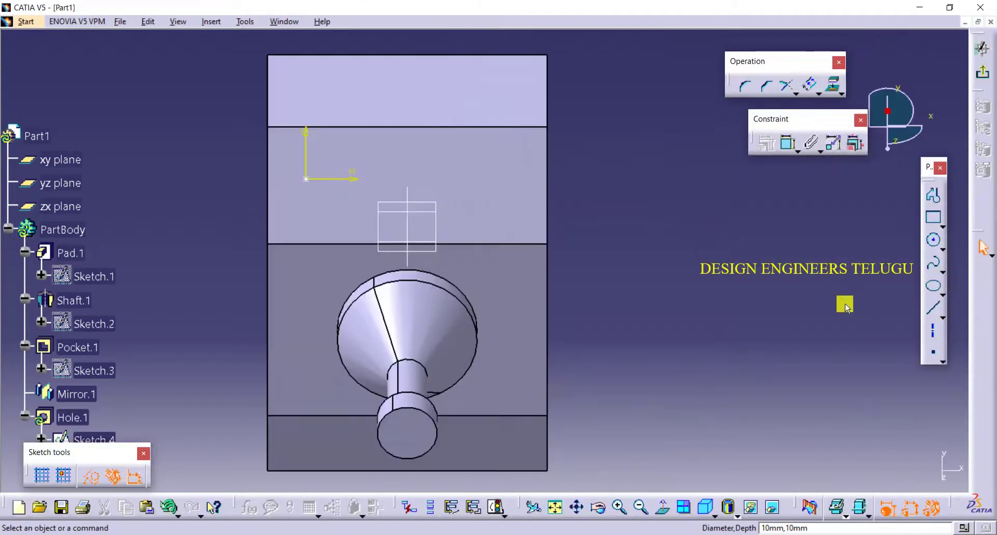
{"action": "middle_click_drag", "start_coordinate": [717, 305], "coordinate": [773, 362]}
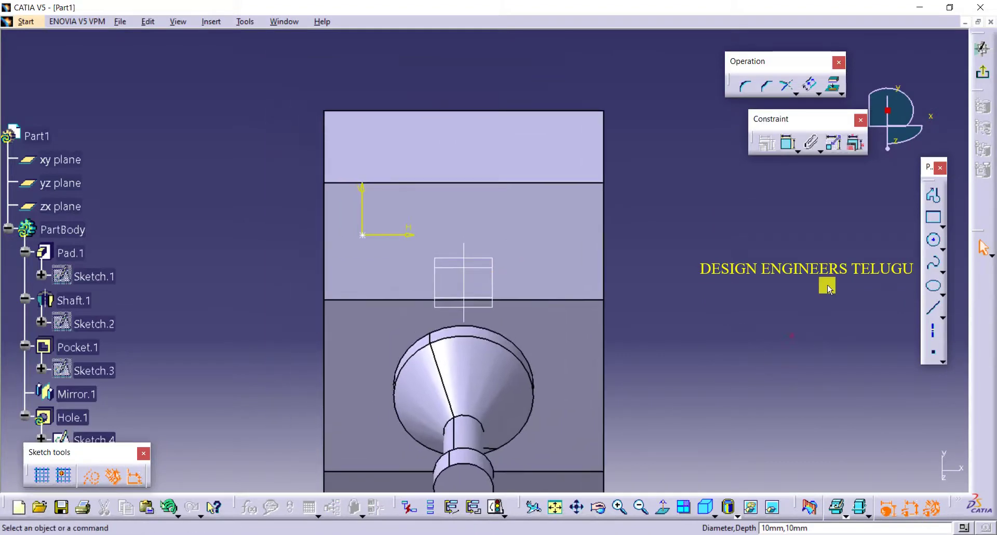
{"action": "left_click", "coordinate": [792, 139]}
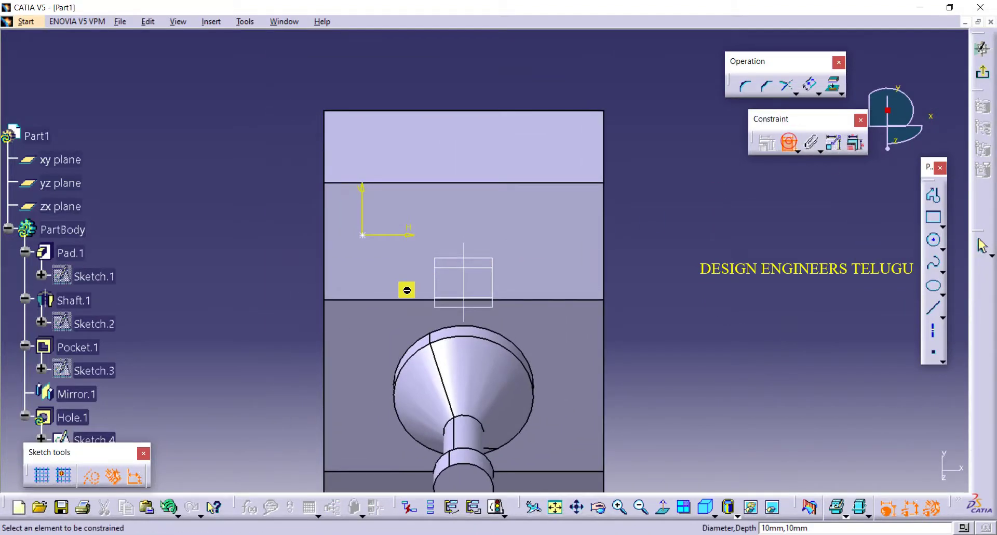
{"action": "left_click", "coordinate": [383, 299]}
{"action": "left_click", "coordinate": [405, 257]}
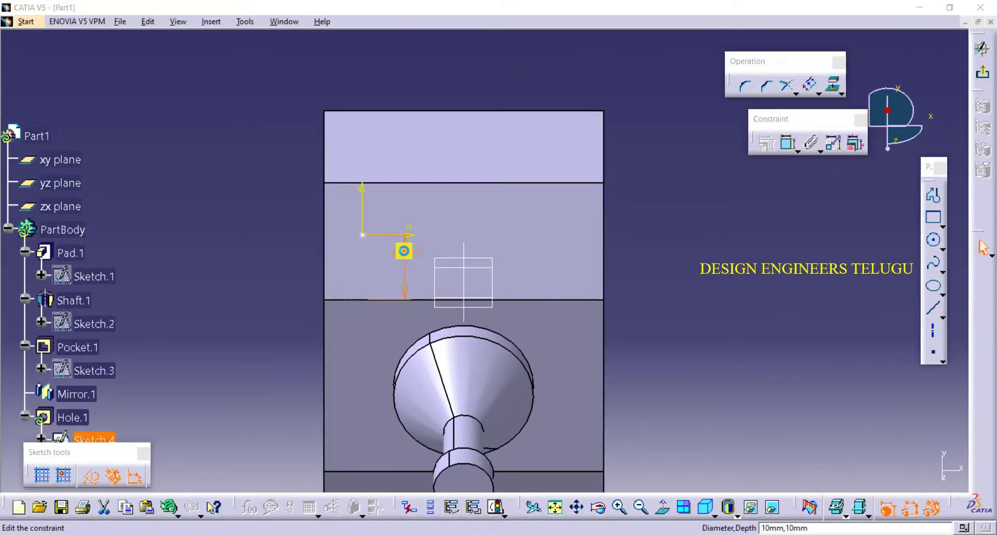
{"action": "double_click", "coordinate": [406, 268]}
{"action": "type", "text": "20"}
{"action": "key", "text": "Return"}
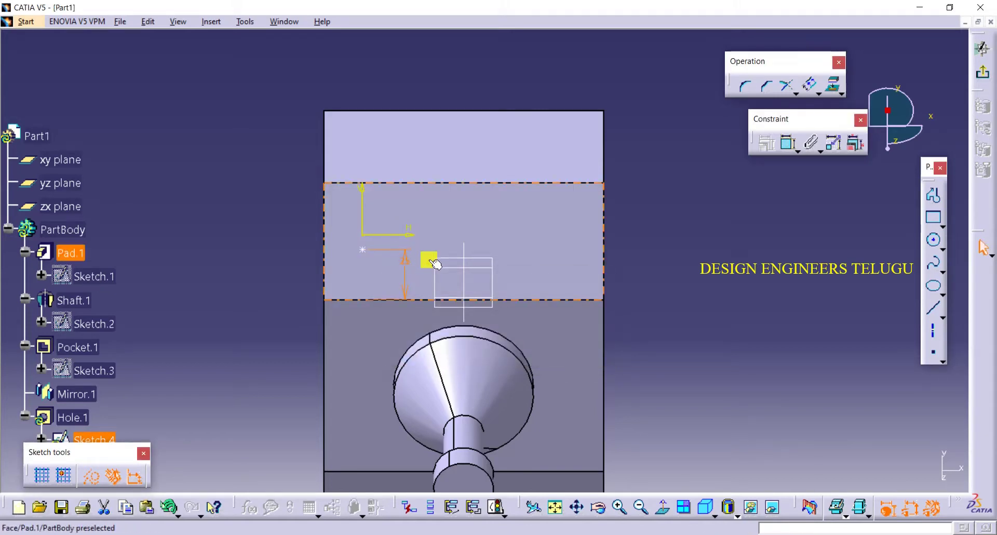
{"action": "double_click", "coordinate": [421, 258]}
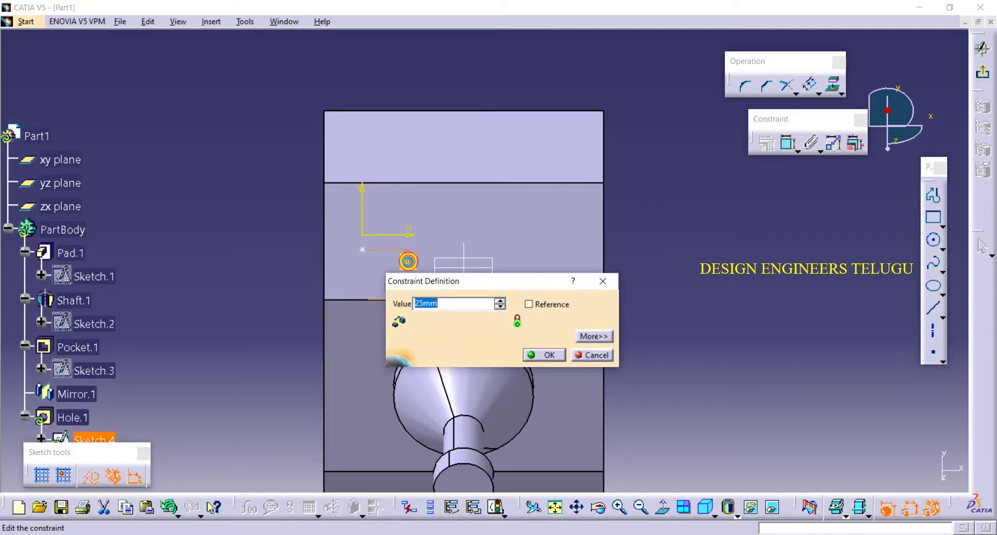
{"action": "type", "text": "30"}
{"action": "key", "text": "Return"}
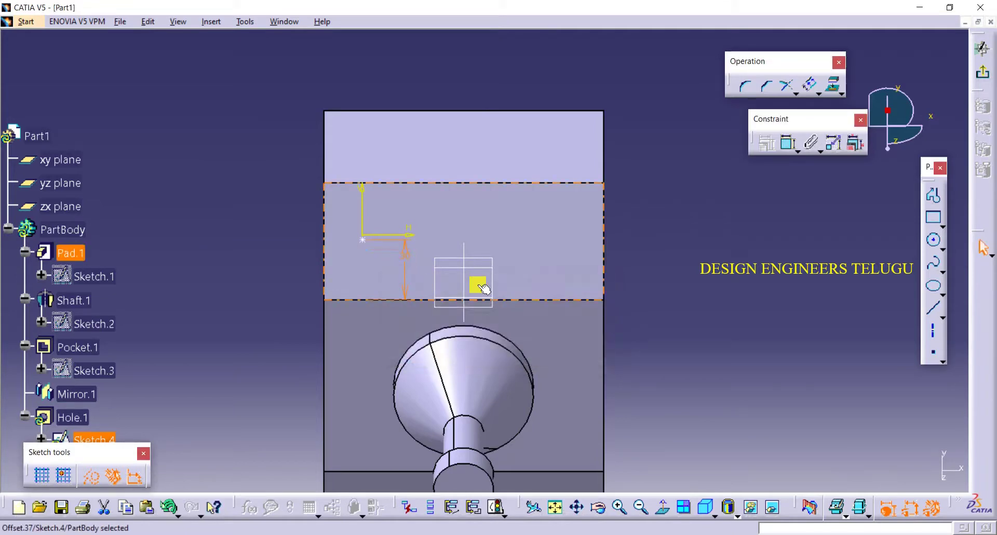
- Constrain the hole centre 30 mm from the face's left edge
{"action": "left_click", "coordinate": [790, 142]}
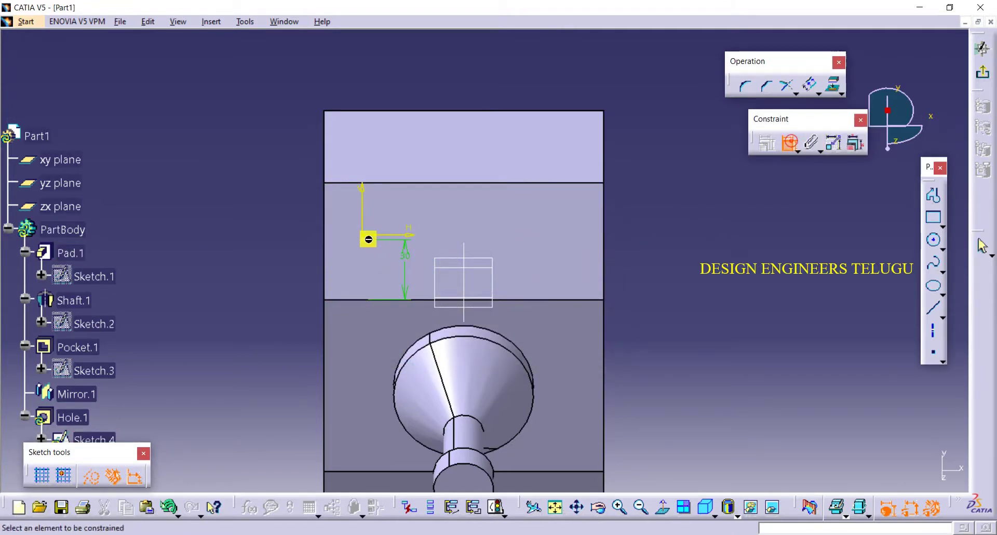
{"action": "left_click", "coordinate": [362, 240]}
{"action": "left_click", "coordinate": [324, 221]}
{"action": "left_click", "coordinate": [287, 231]}
{"action": "double_click", "coordinate": [287, 231]}
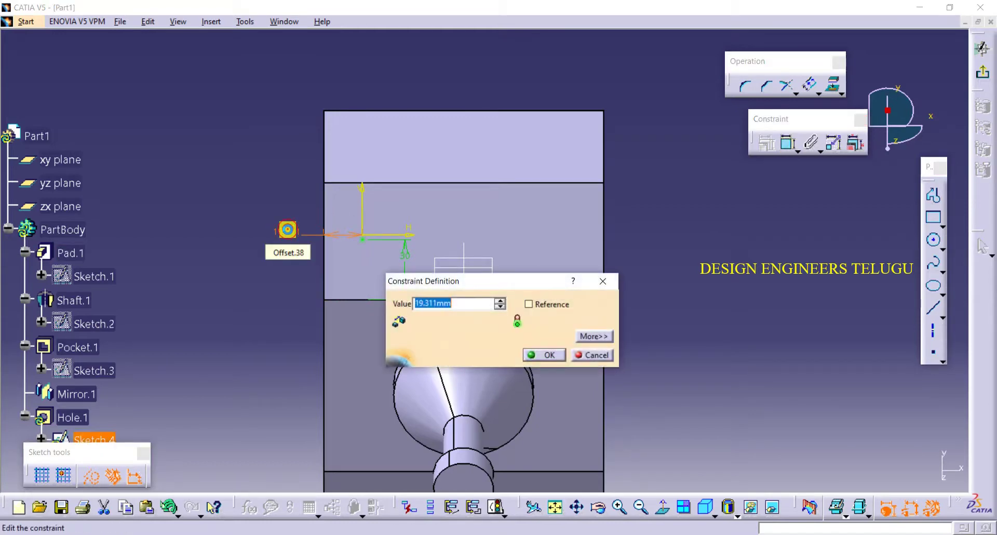
{"action": "key", "text": "Return"}
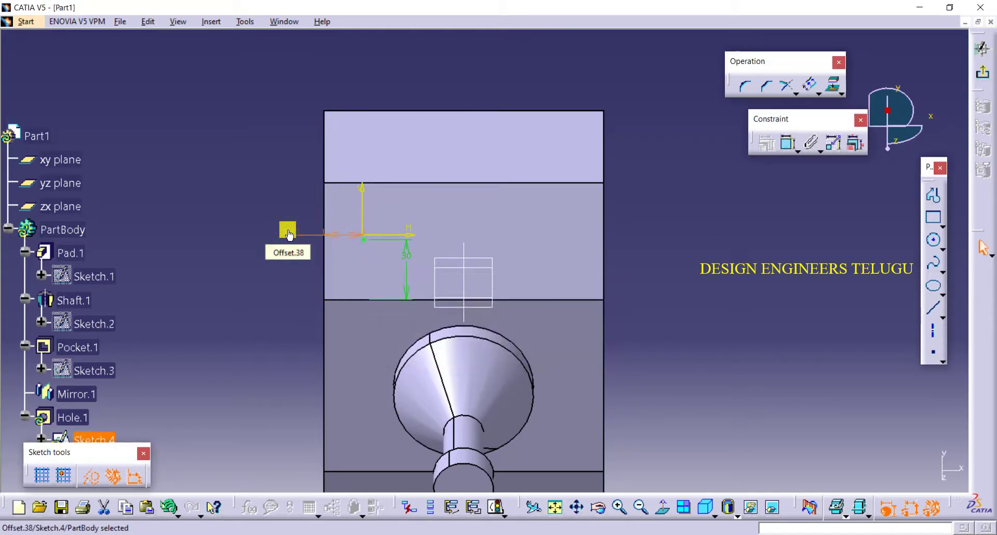
{"action": "double_click", "coordinate": [288, 230]}
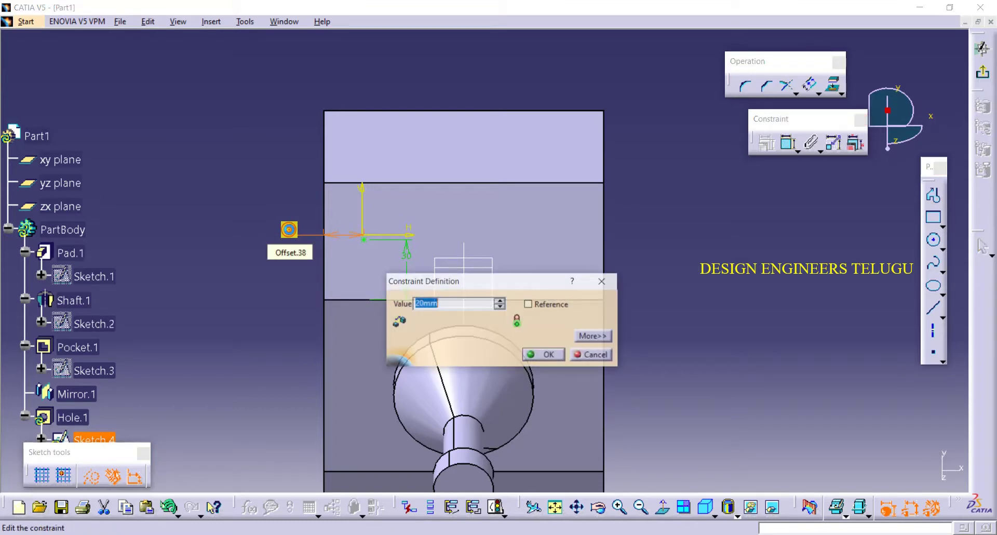
{"action": "key", "text": "Return"}
{"action": "left_click", "coordinate": [793, 239]}
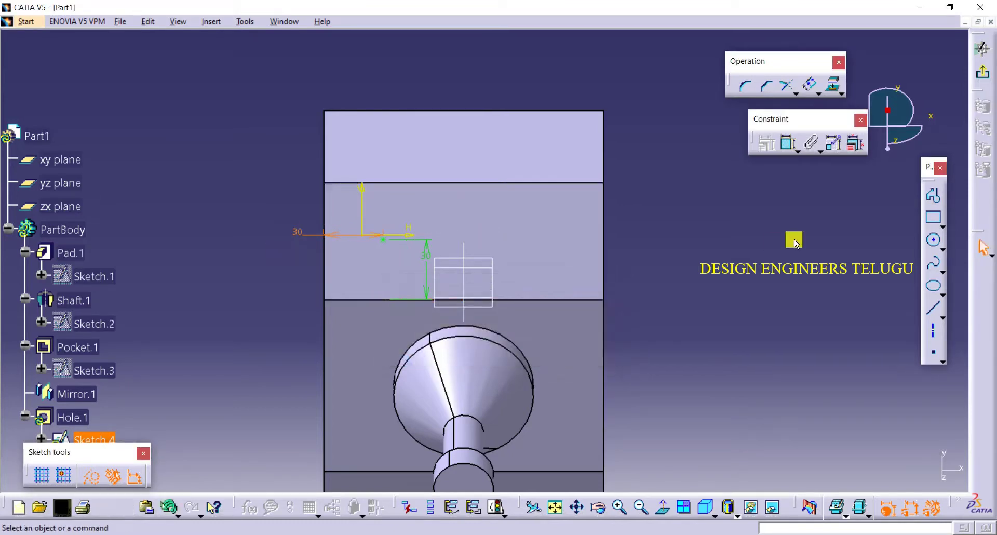
- Set the hole diameter to 20 mm and create Hole.1, 10 mm deep
{"action": "left_click", "coordinate": [985, 78]}
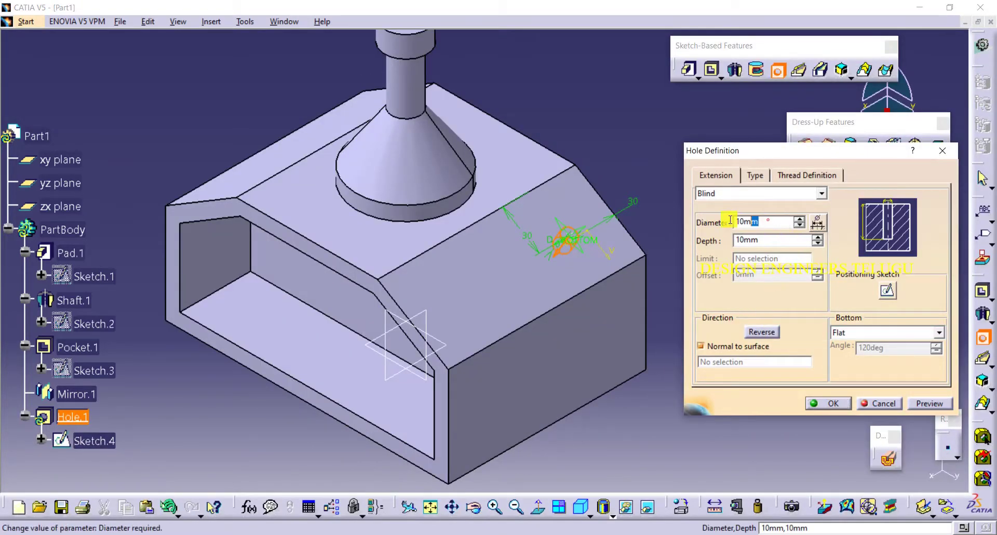
{"action": "type", "text": "20"}
{"action": "key", "text": "Return"}
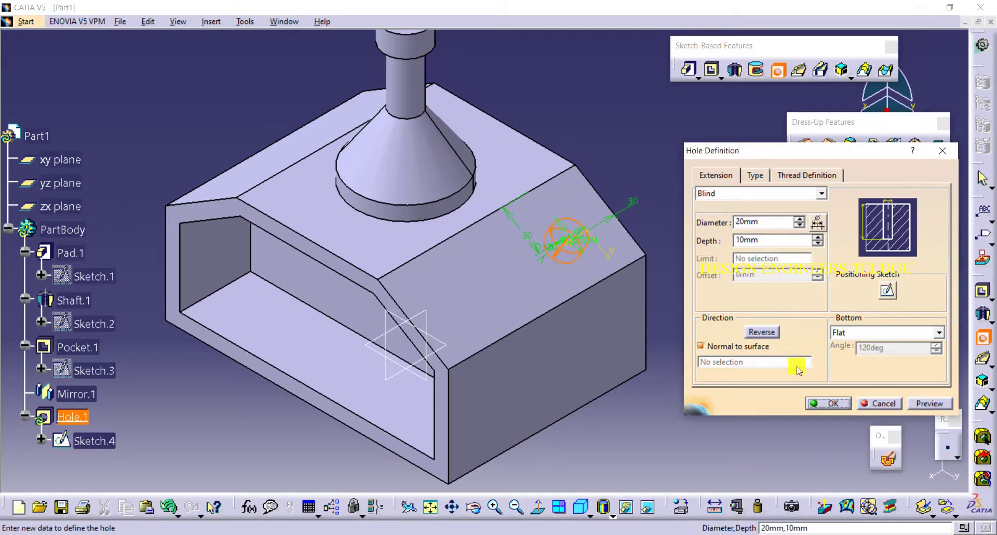
{"action": "left_click", "coordinate": [826, 403]}
{"action": "middle_click_drag", "start_coordinate": [763, 374], "coordinate": [763, 374]}
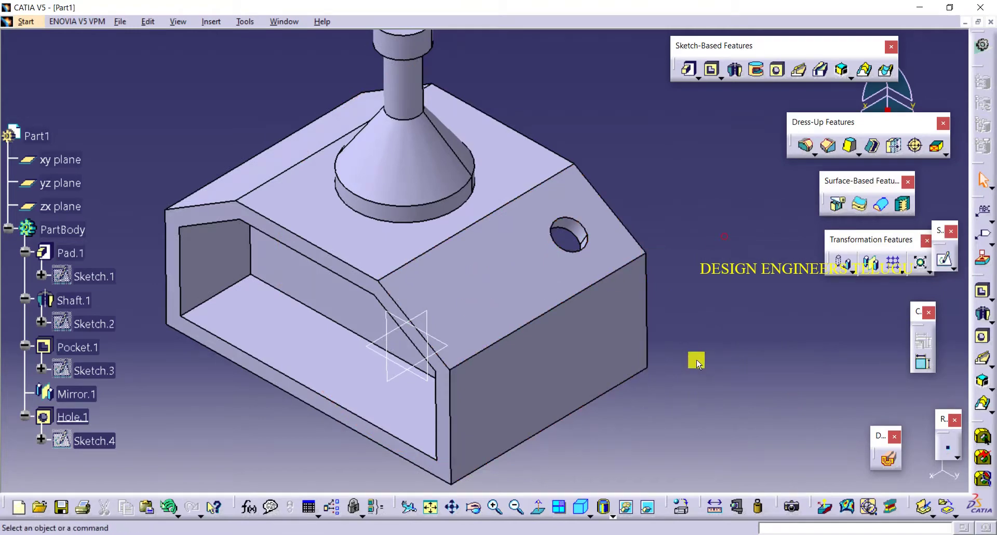
{"action": "left_click", "coordinate": [580, 506]}
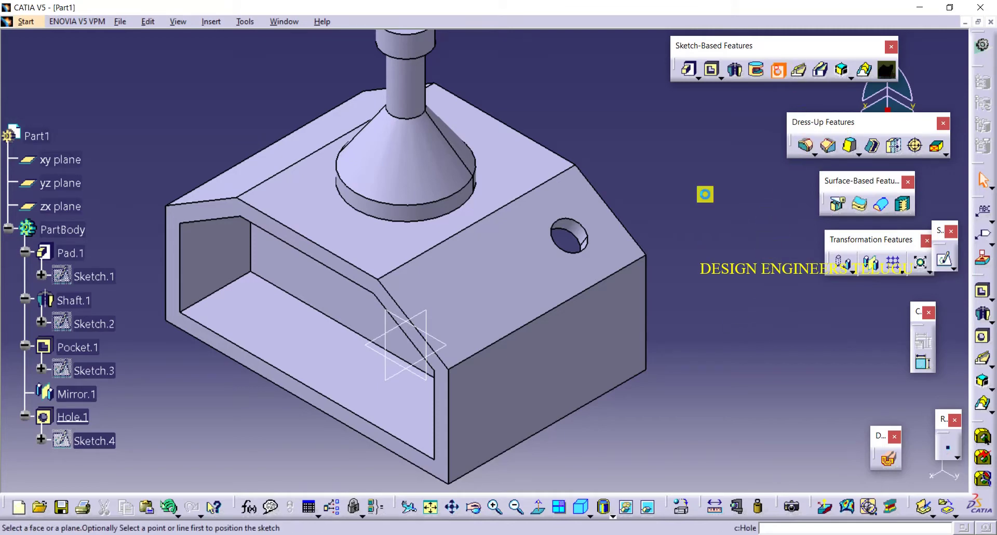
- Create Hole.2, 20 mm diameter, near the front chamfer, 30 mm from the edge
{"action": "left_click", "coordinate": [777, 70]}
{"action": "left_click", "coordinate": [440, 296]}
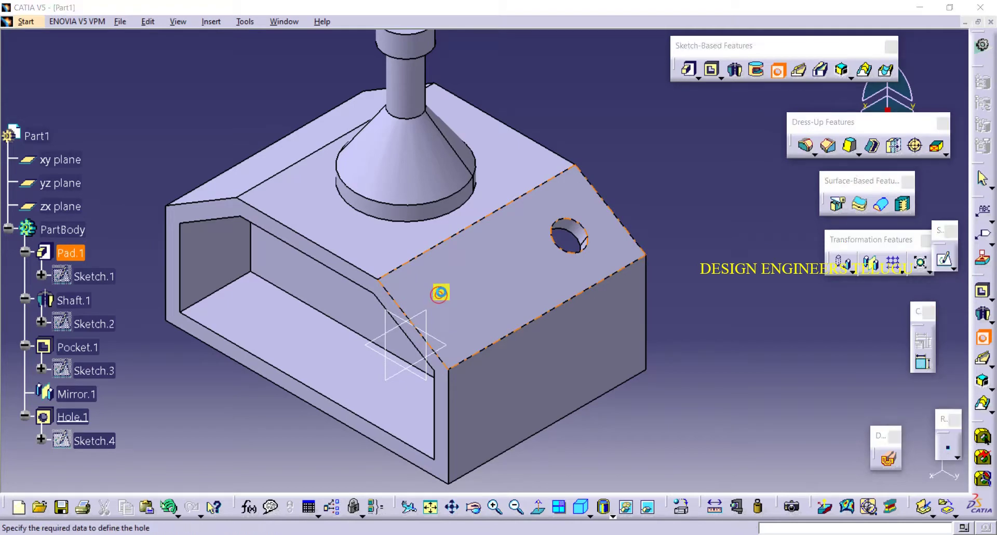
{"action": "left_click", "coordinate": [886, 290]}
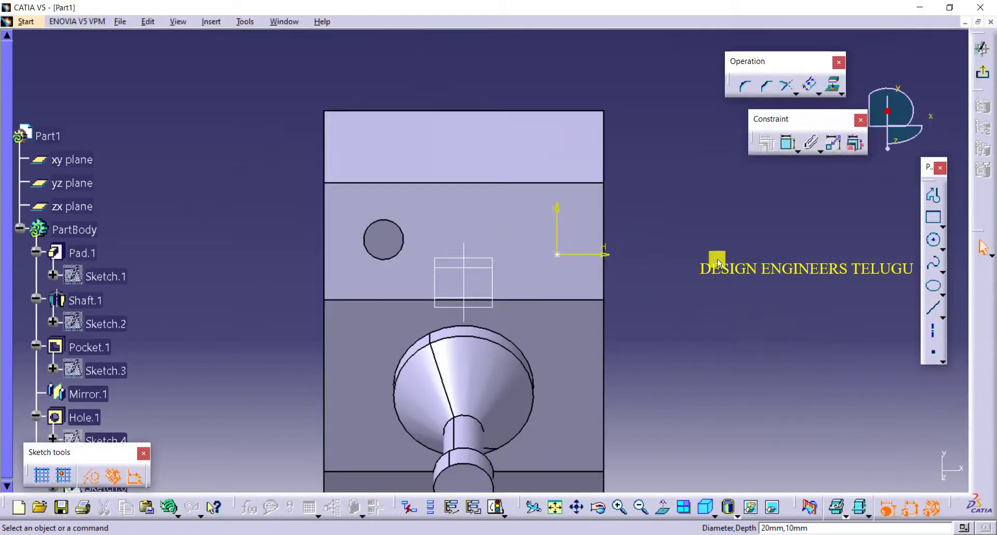
{"action": "left_click", "coordinate": [788, 143]}
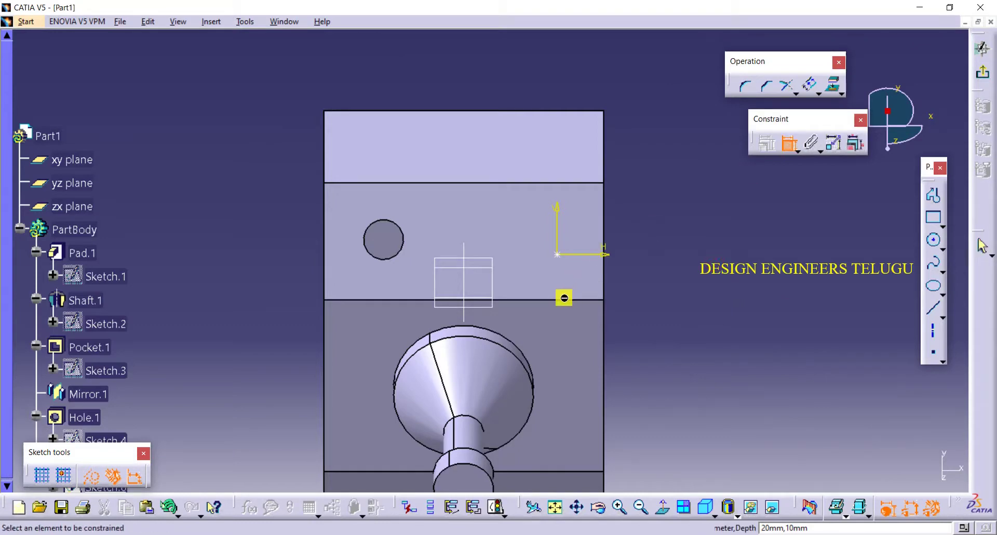
{"action": "left_click", "coordinate": [561, 299]}
{"action": "left_click", "coordinate": [651, 285]}
{"action": "left_click", "coordinate": [982, 48]}
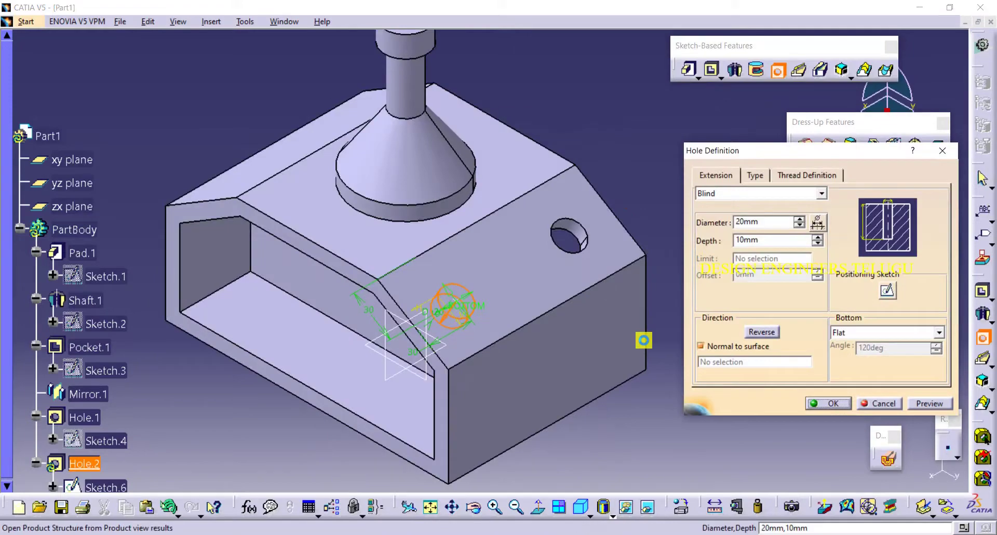
{"action": "left_click", "coordinate": [828, 404]}
{"action": "middle_click_drag", "start_coordinate": [668, 407], "coordinate": [474, 283]}
{"action": "left_click", "coordinate": [581, 506]}
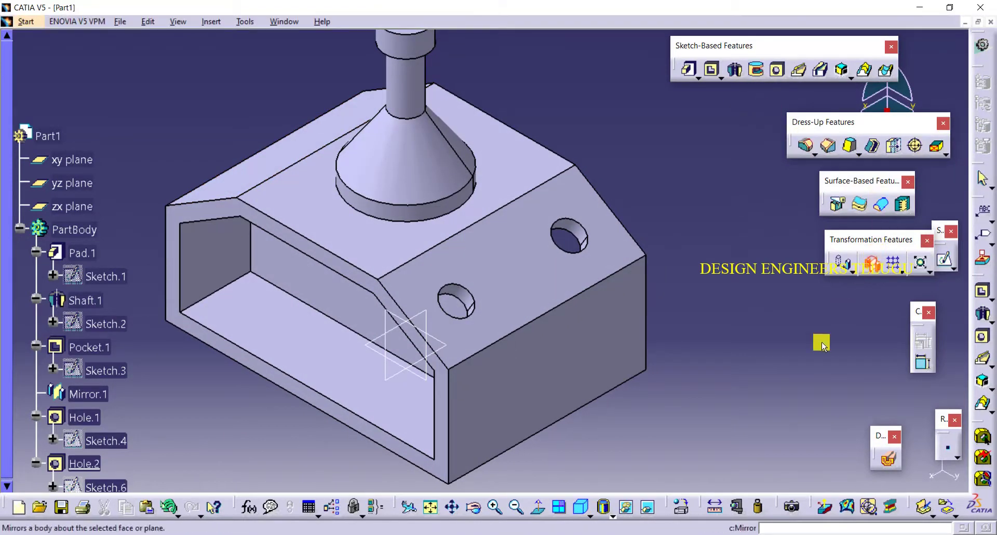
- Mirror Hole.1 and Hole.2 about the zx plane, then collapse PartBody in the tree
{"action": "left_click", "coordinate": [871, 265]}
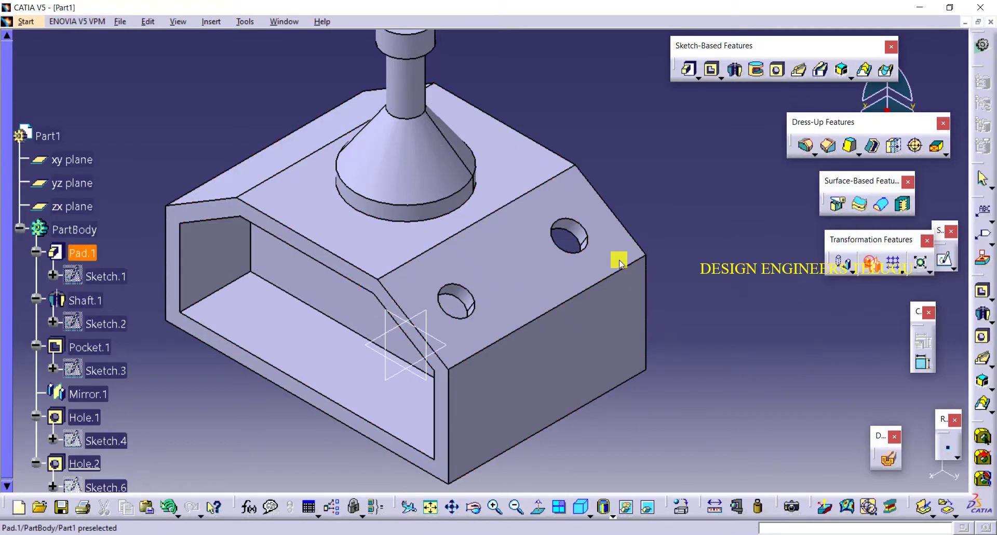
{"action": "left_click", "coordinate": [423, 314]}
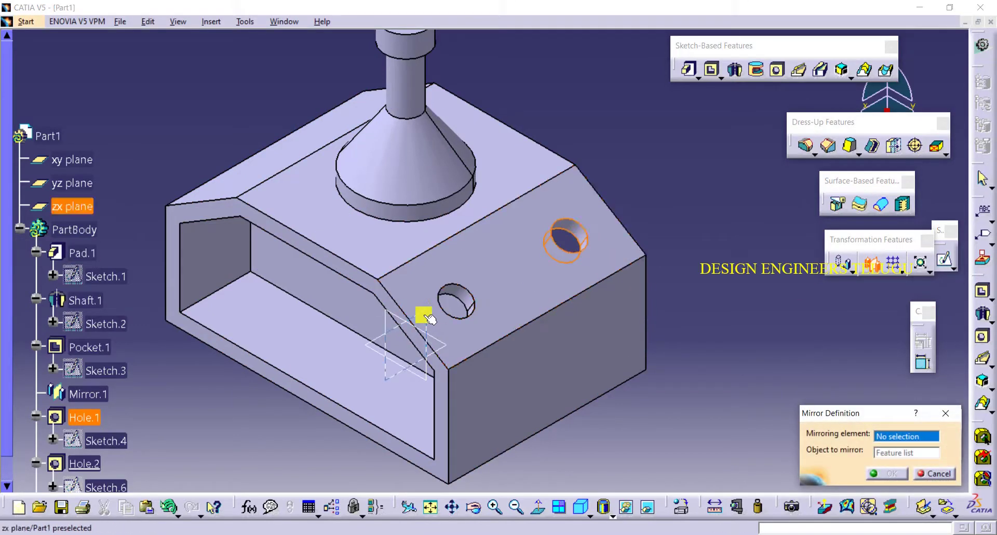
{"action": "left_click", "coordinate": [888, 473]}
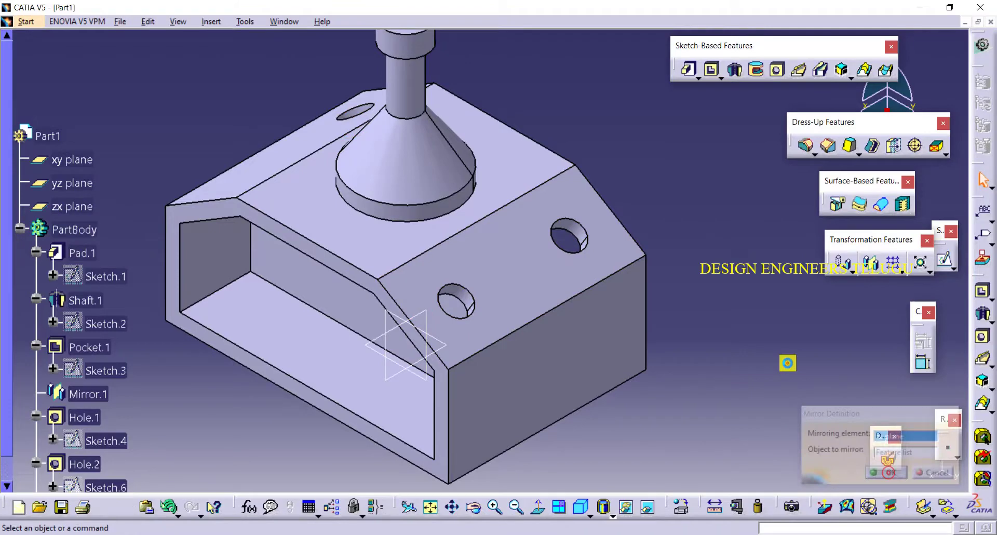
{"action": "left_click", "coordinate": [867, 268]}
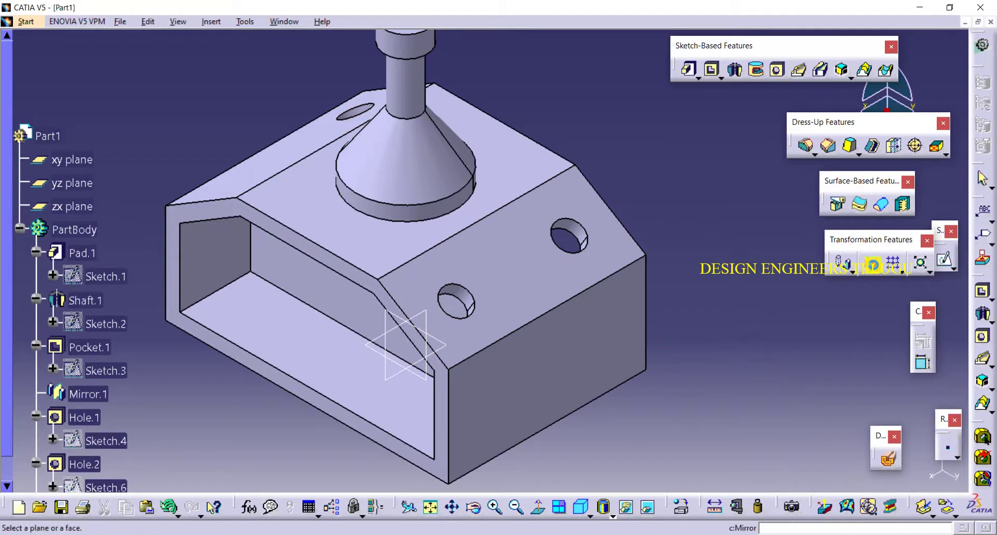
{"action": "left_click", "coordinate": [453, 289]}
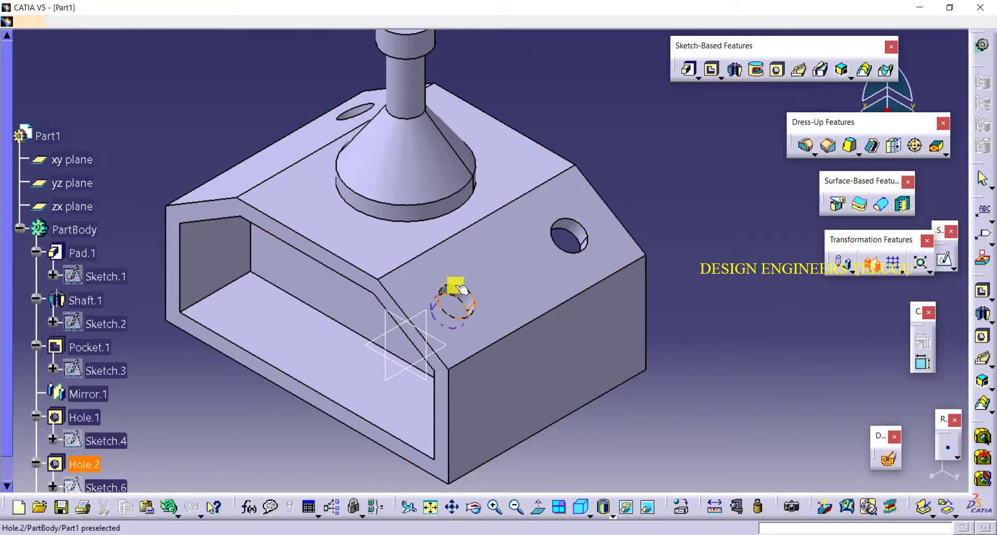
{"action": "left_click", "coordinate": [419, 311]}
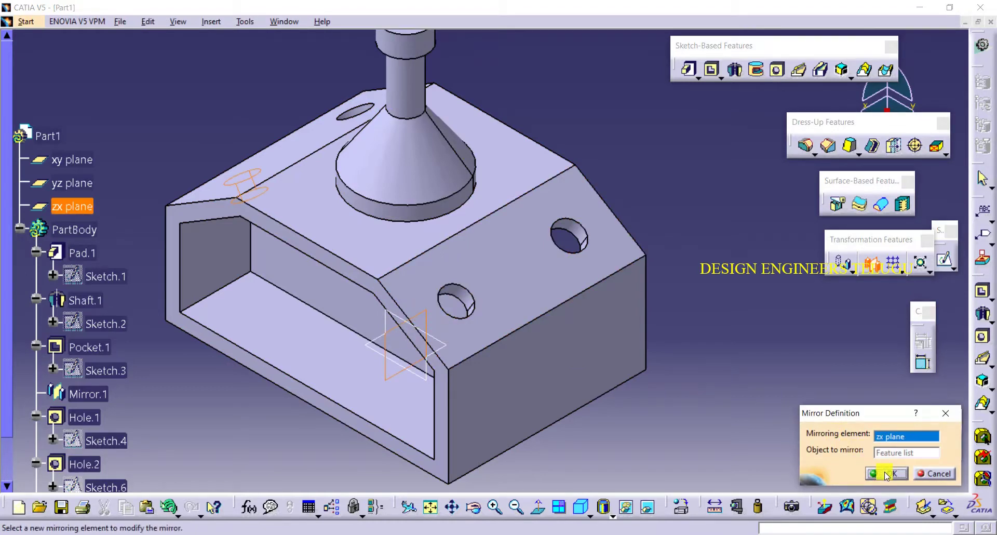
{"action": "left_click", "coordinate": [886, 474]}
{"action": "left_click", "coordinate": [20, 229]}
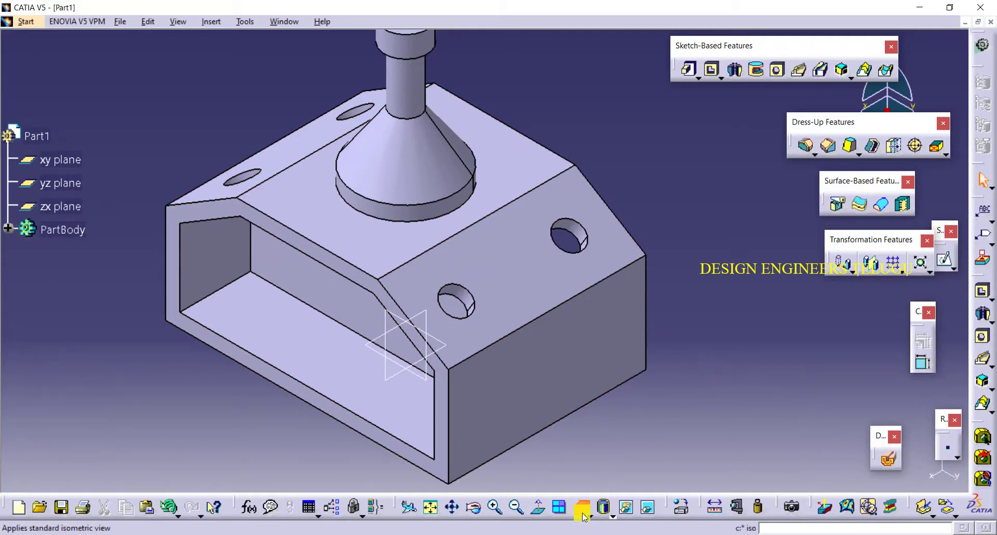
- Compare the isometric part with the reference drawing, then begin a 45deg chamfer
{"action": "mouse_move", "coordinate": [439, 325]}
{"action": "middle_mouse_down"}
{"action": "mouse_move", "coordinate": [587, 328]}
{"action": "mouse_move", "coordinate": [437, 322]}
{"action": "middle_mouse_up"}
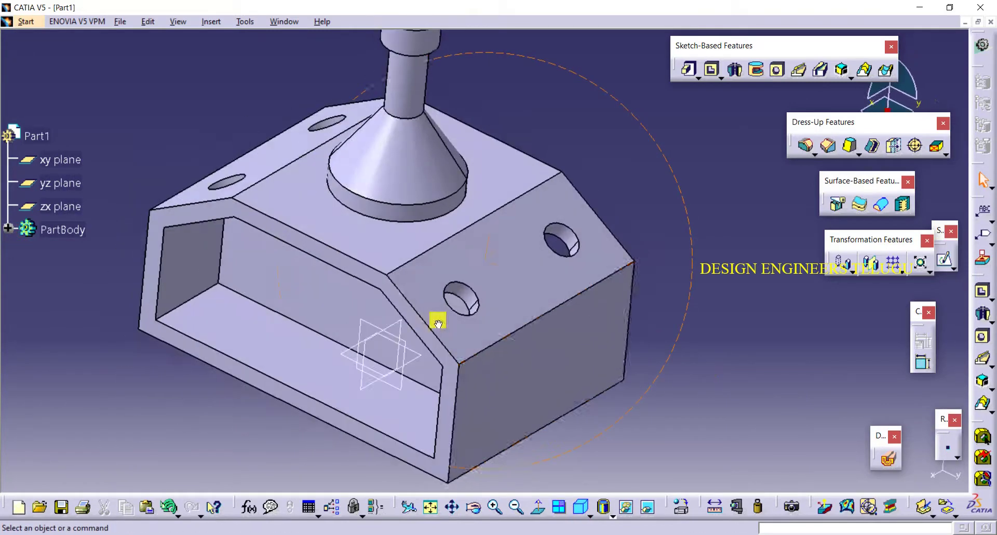
{"action": "left_click", "coordinate": [582, 501]}
{"action": "middle_click_drag", "start_coordinate": [654, 374], "coordinate": [694, 452]}
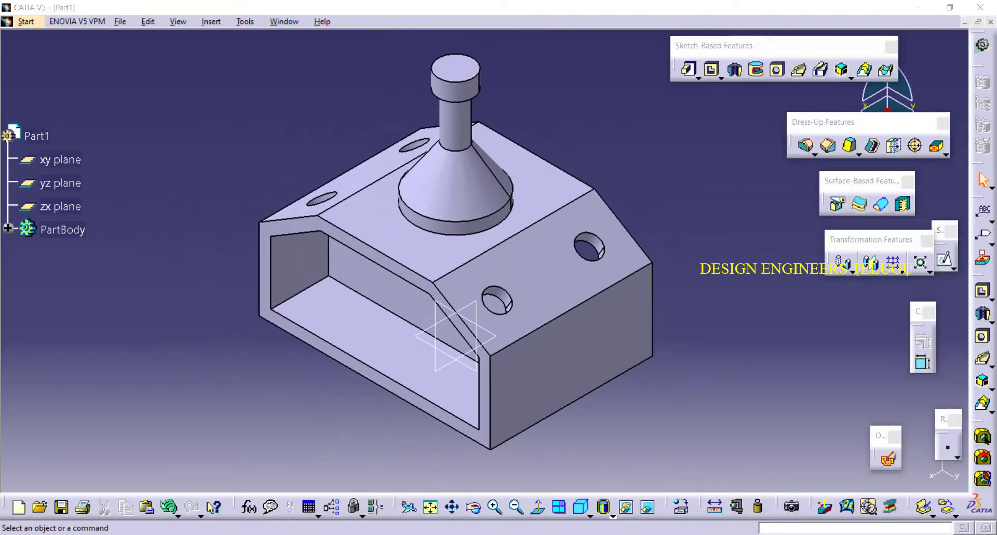
{"action": "key", "text": "alt+Tab"}
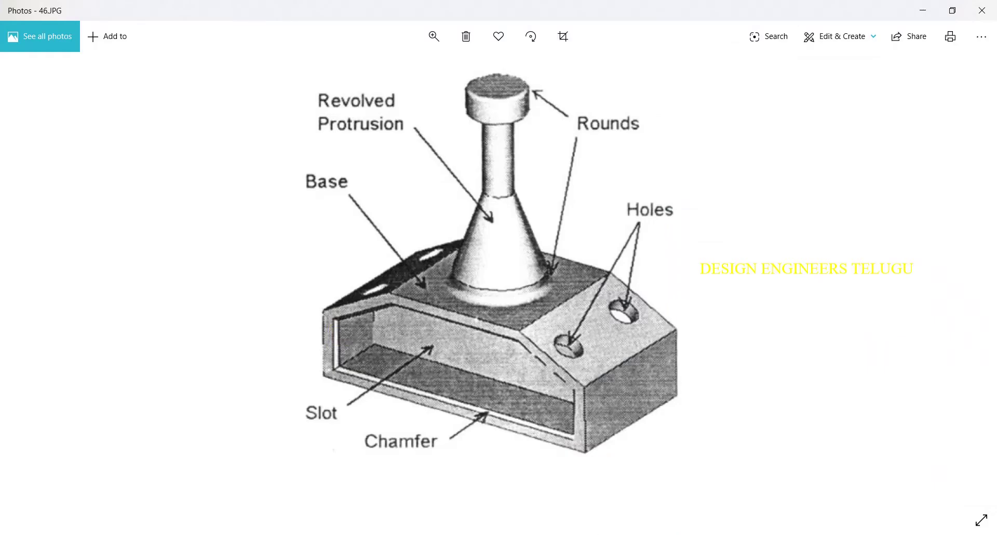
{"action": "key", "text": "alt+Tab"}
{"action": "left_click", "coordinate": [829, 146]}
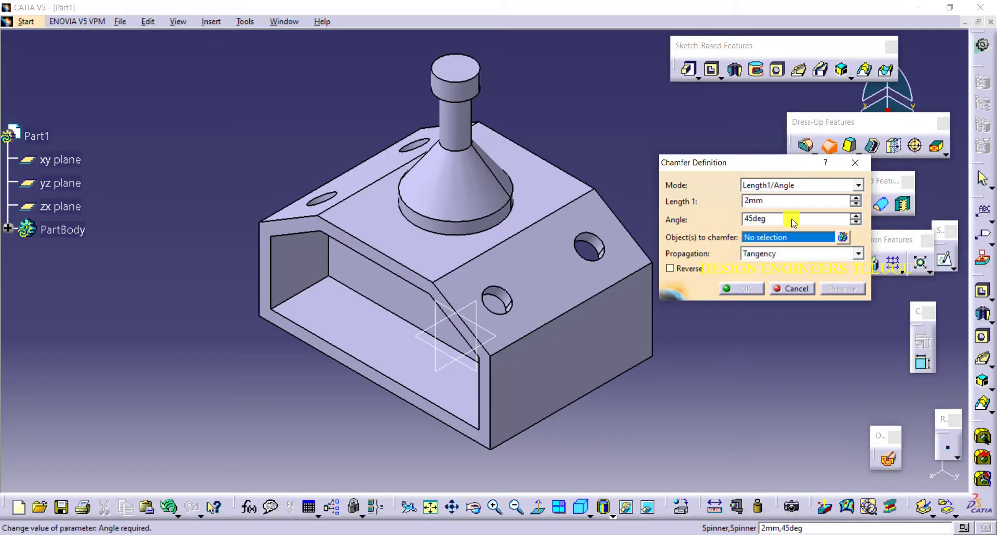
- Bevel the twelve slot-opening edges on both sides of the block with a 2 mm × 45° chamfer
{"action": "left_click", "coordinate": [434, 402]}
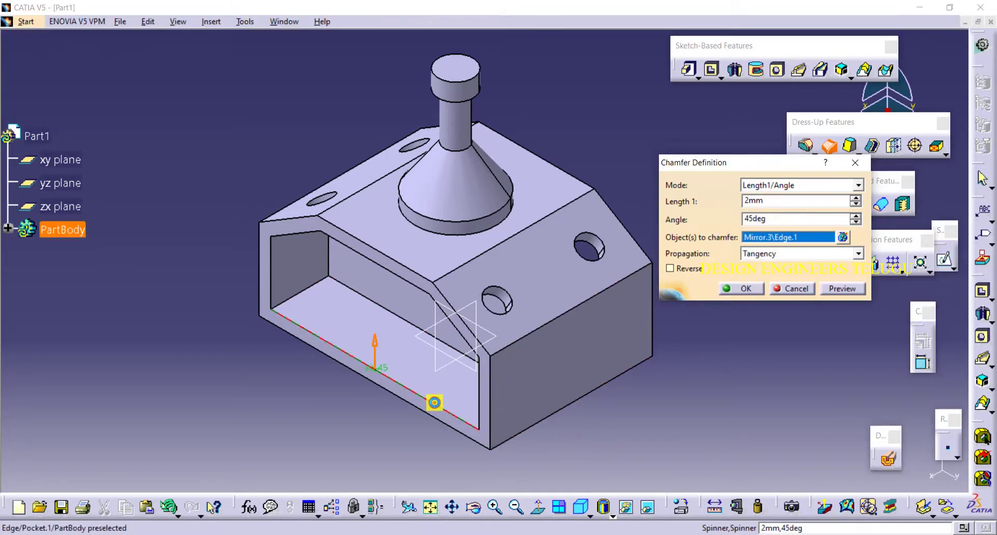
{"action": "left_click", "coordinate": [477, 400]}
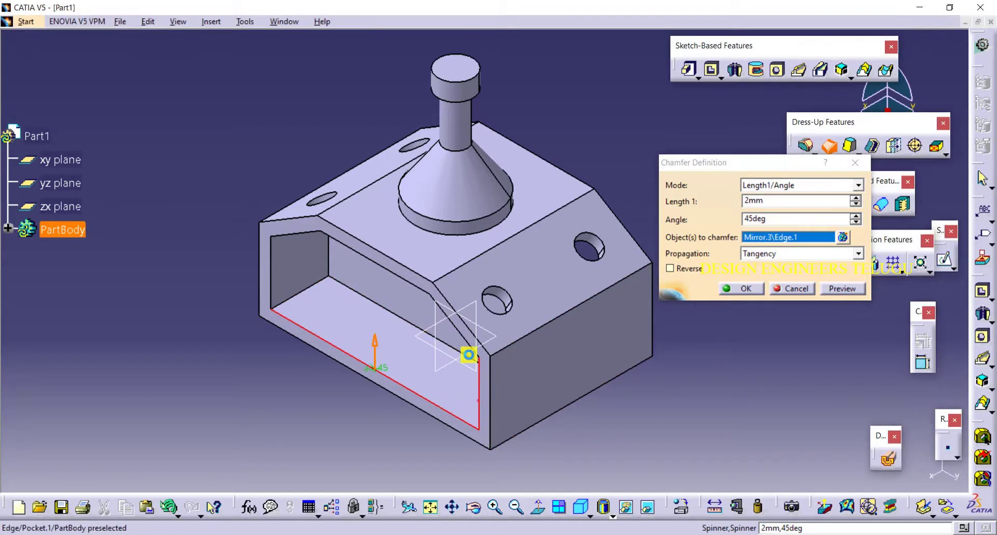
{"action": "left_click", "coordinate": [453, 321]}
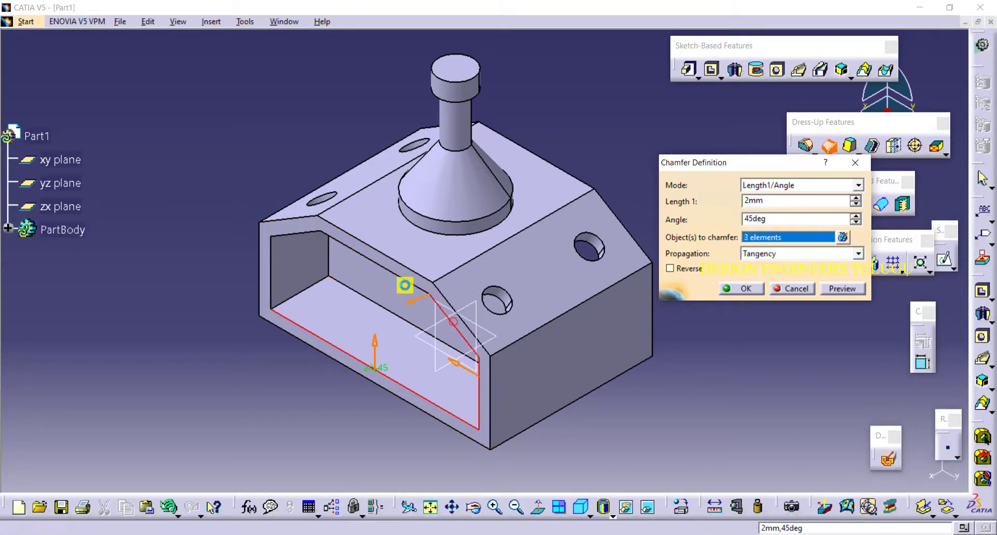
{"action": "left_click", "coordinate": [404, 283]}
{"action": "left_click", "coordinate": [301, 234]}
{"action": "left_click", "coordinate": [270, 258]}
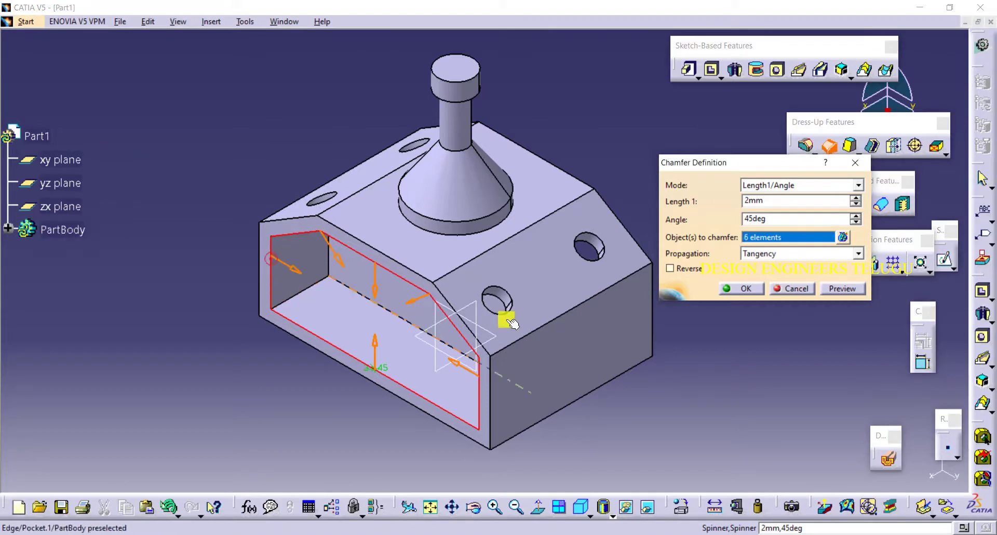
{"action": "middle_click_drag", "start_coordinate": [654, 332], "coordinate": [554, 305]}
{"action": "left_click", "coordinate": [523, 217]}
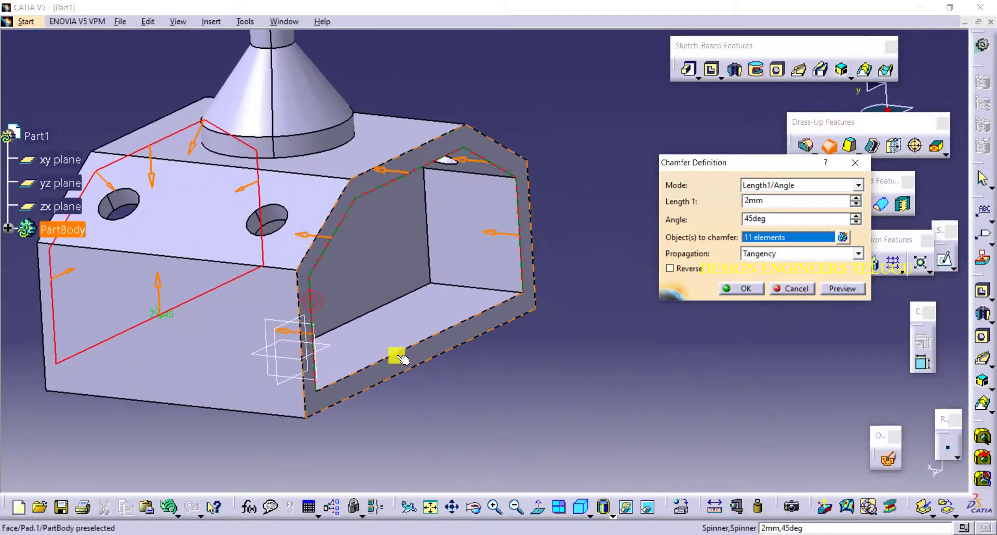
{"action": "left_click", "coordinate": [397, 351]}
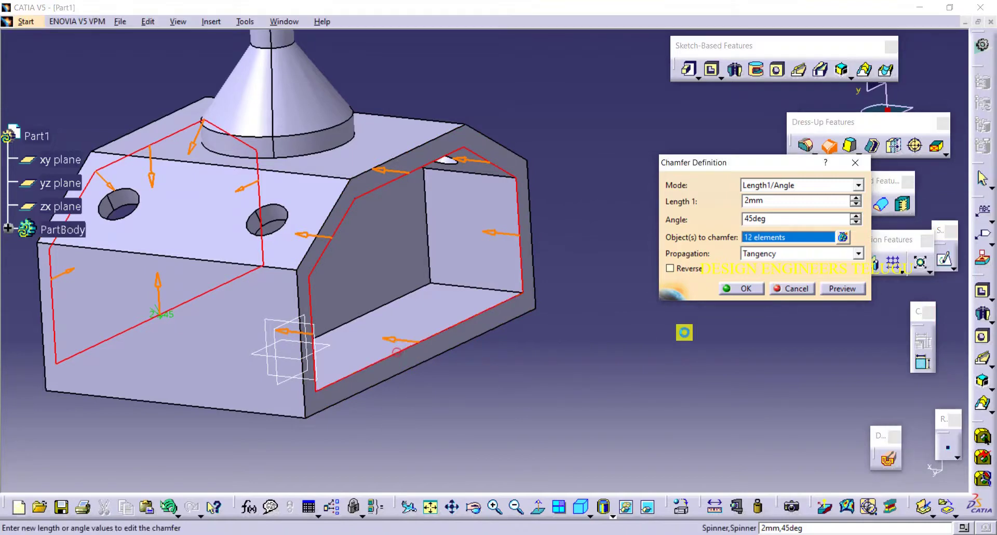
{"action": "left_click", "coordinate": [743, 289]}
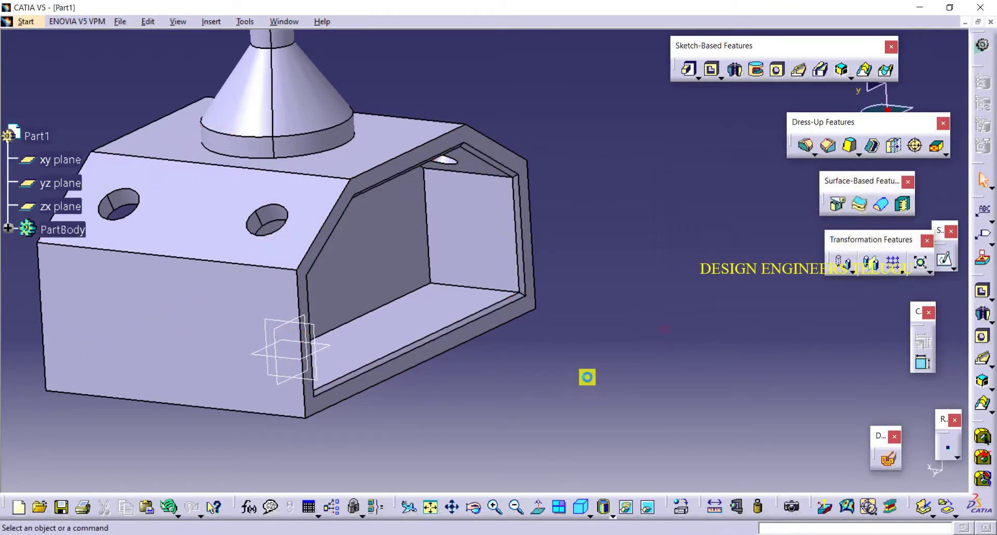
{"action": "middle_click_drag", "start_coordinate": [581, 486], "coordinate": [695, 306]}
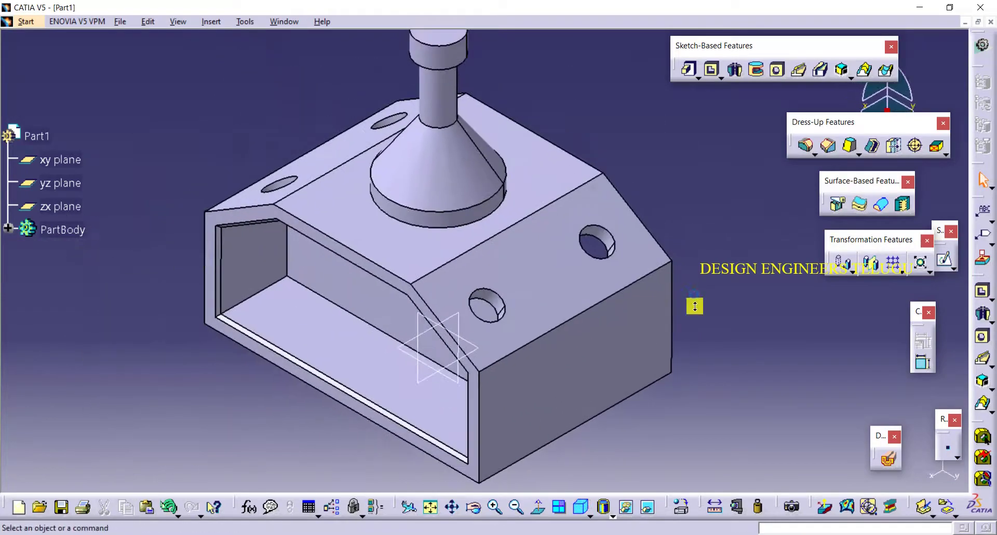
- Recheck the reference drawing, then begin an Edge Fillet on the part
{"action": "left_click", "coordinate": [643, 520]}
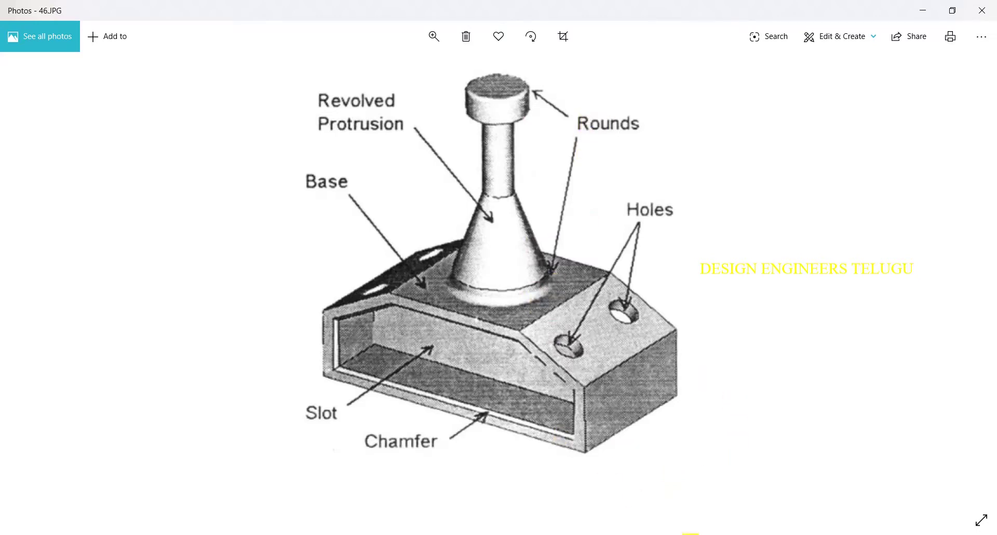
{"action": "key", "text": "alt+Tab"}
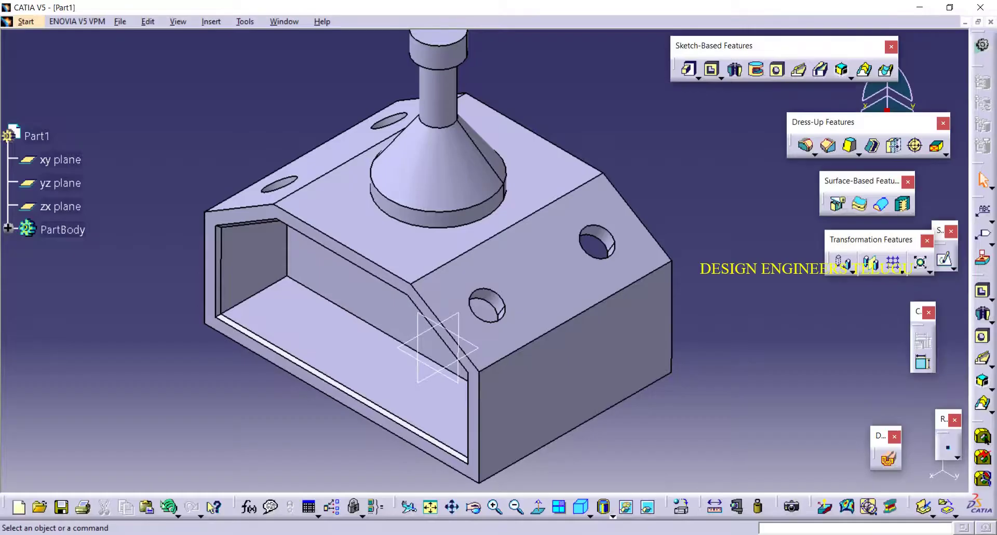
{"action": "left_click", "coordinate": [805, 147]}
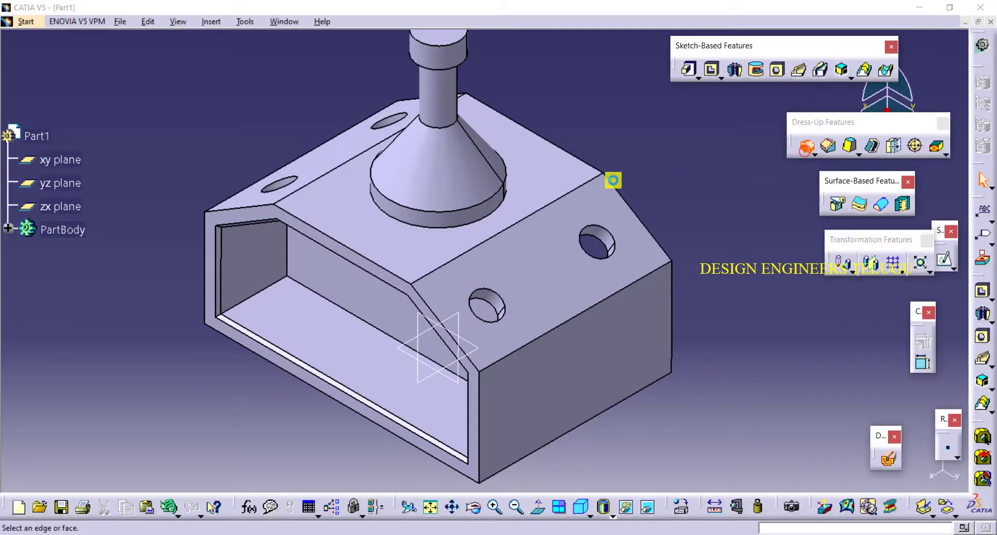
- Round the cone's base edge and the shaft's top edge with a 5 mm fillet
{"action": "left_click", "coordinate": [472, 220]}
{"action": "middle_click_drag", "start_coordinate": [538, 252], "coordinate": [602, 344]}
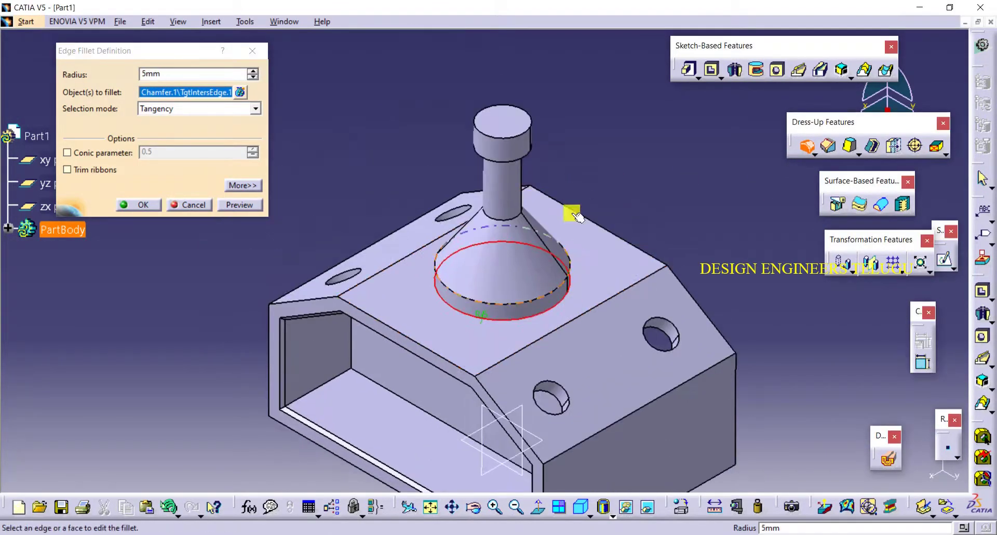
{"action": "left_click", "coordinate": [528, 112]}
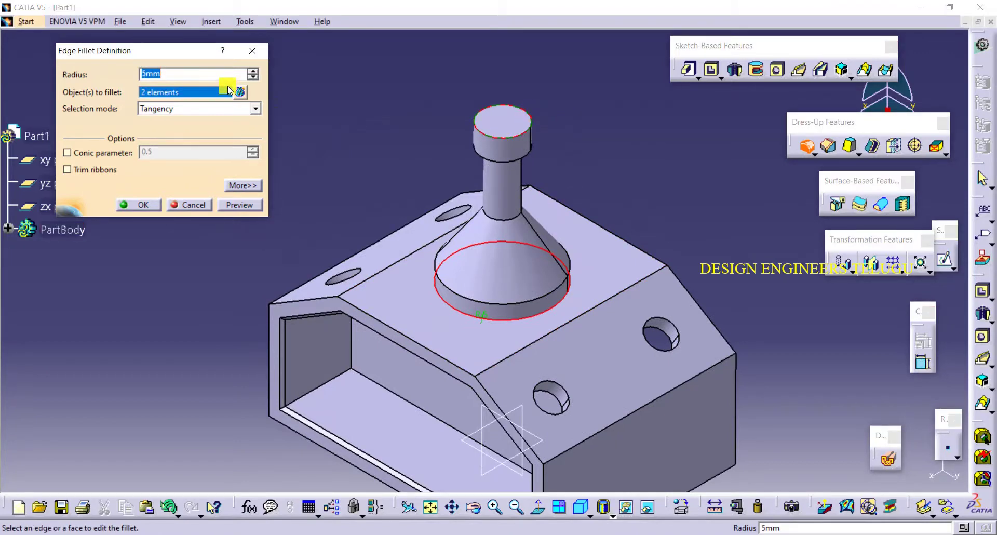
{"action": "type", "text": "5"}
{"action": "key", "text": "Return"}
{"action": "left_click", "coordinate": [261, 122]}
{"action": "mouse_move", "coordinate": [263, 127]}
{"action": "middle_mouse_down"}
{"action": "mouse_move", "coordinate": [269, 136]}
{"action": "mouse_move", "coordinate": [269, 98]}
{"action": "middle_mouse_up"}
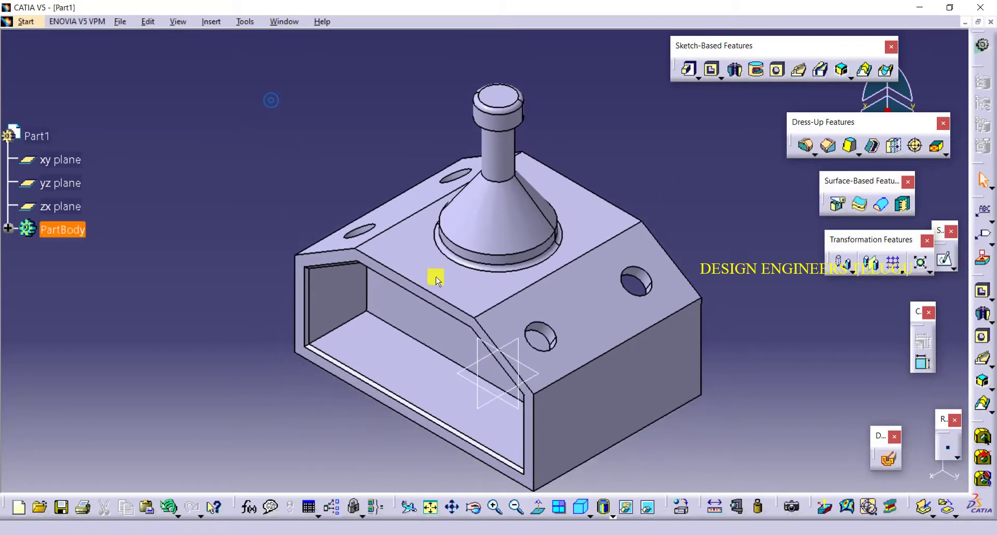
{"action": "key", "text": "alt+Tab"}
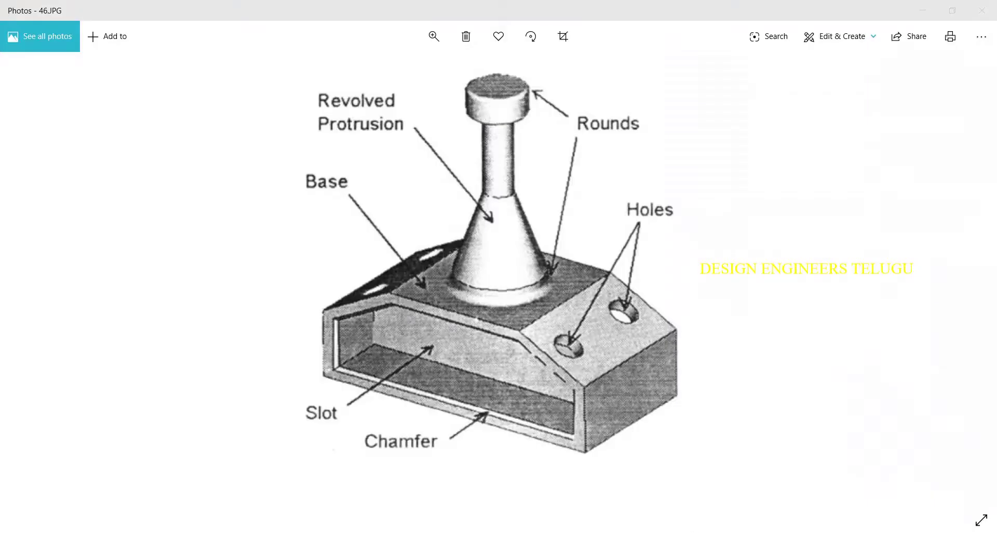
- Switch the part's display to plain Shading without edge lines
{"action": "key", "text": "alt+Tab"}
{"action": "left_click", "coordinate": [612, 515]}
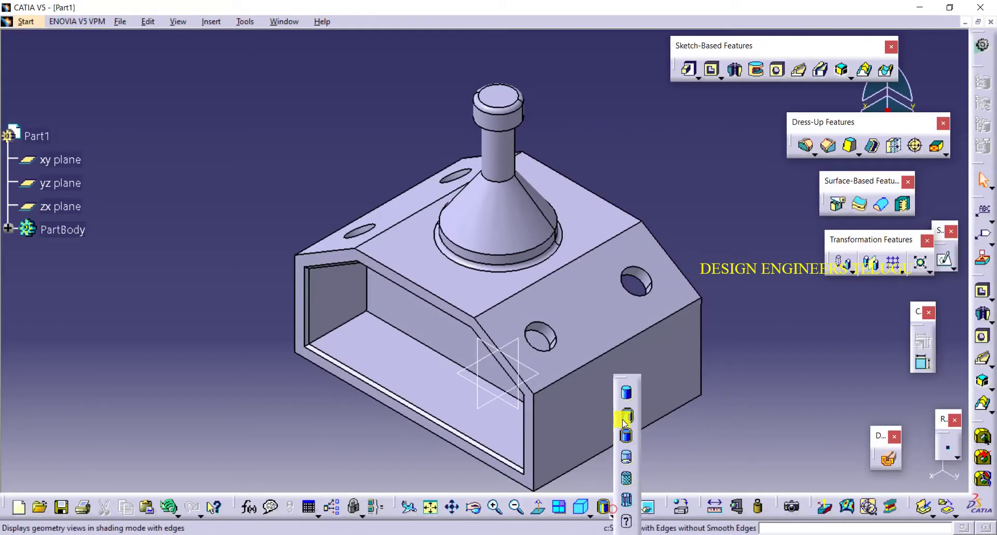
{"action": "left_click", "coordinate": [626, 392]}
{"action": "middle_click_drag", "start_coordinate": [726, 410], "coordinate": [719, 372]}
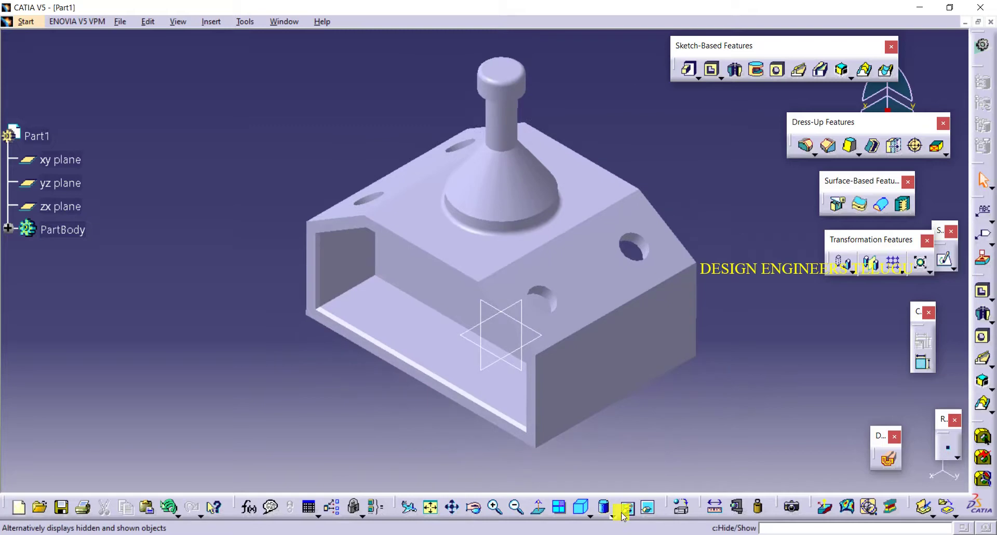
- Hide the xy, yz and zx planes and view the part isometrically against the reference
{"action": "left_click", "coordinate": [73, 164]}
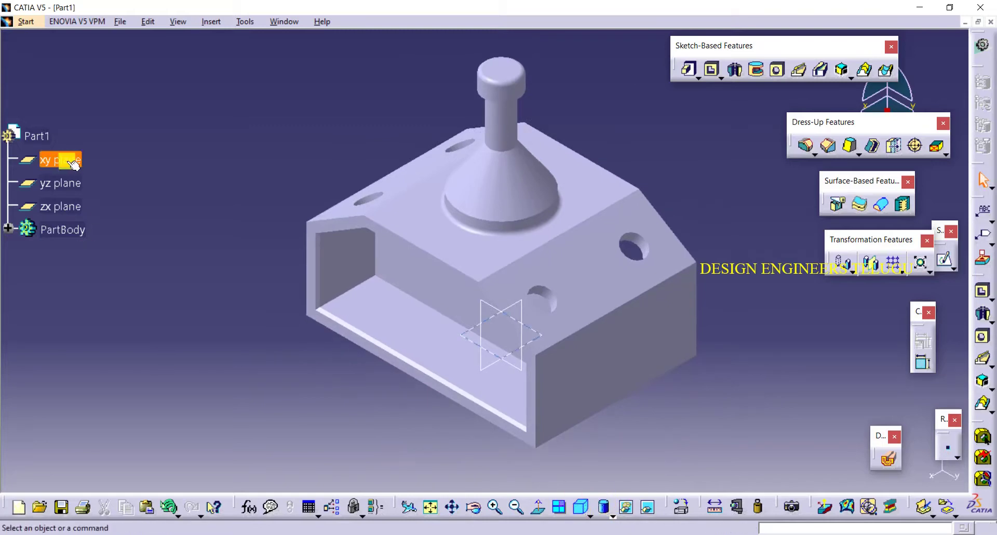
{"action": "left_click", "coordinate": [71, 208], "text": "shift"}
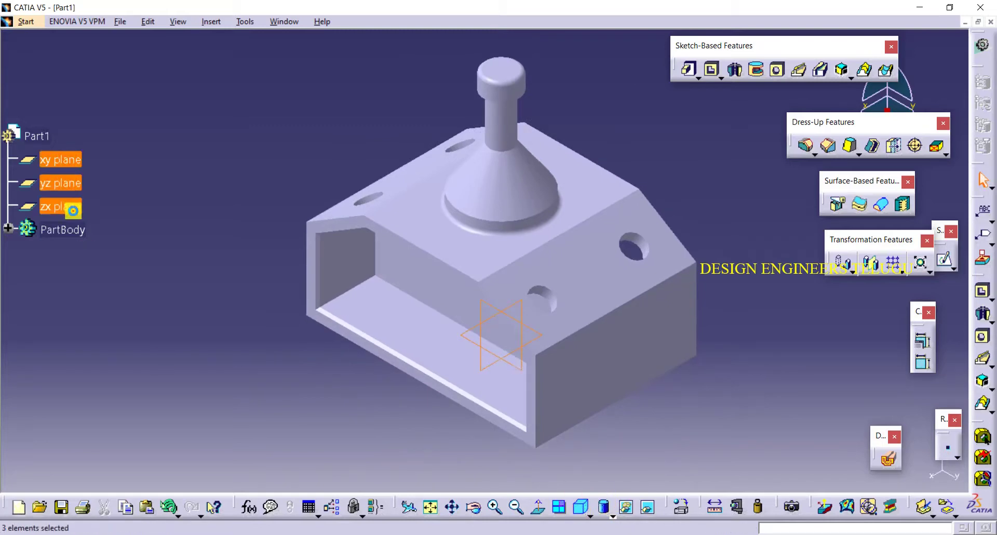
{"action": "right_click", "coordinate": [75, 180]}
{"action": "left_click", "coordinate": [107, 204]}
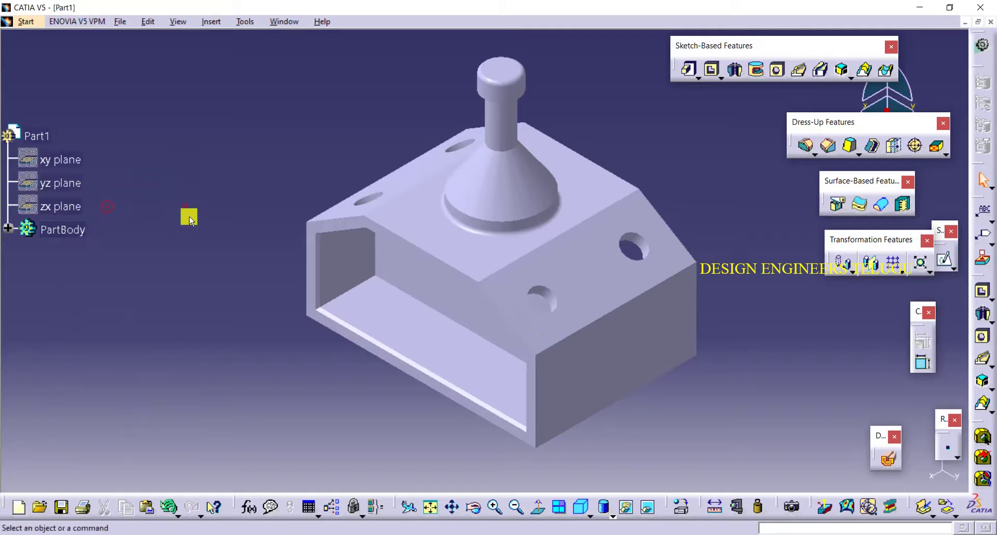
{"action": "left_click", "coordinate": [581, 507]}
{"action": "middle_click_drag", "start_coordinate": [693, 375], "coordinate": [699, 369]}
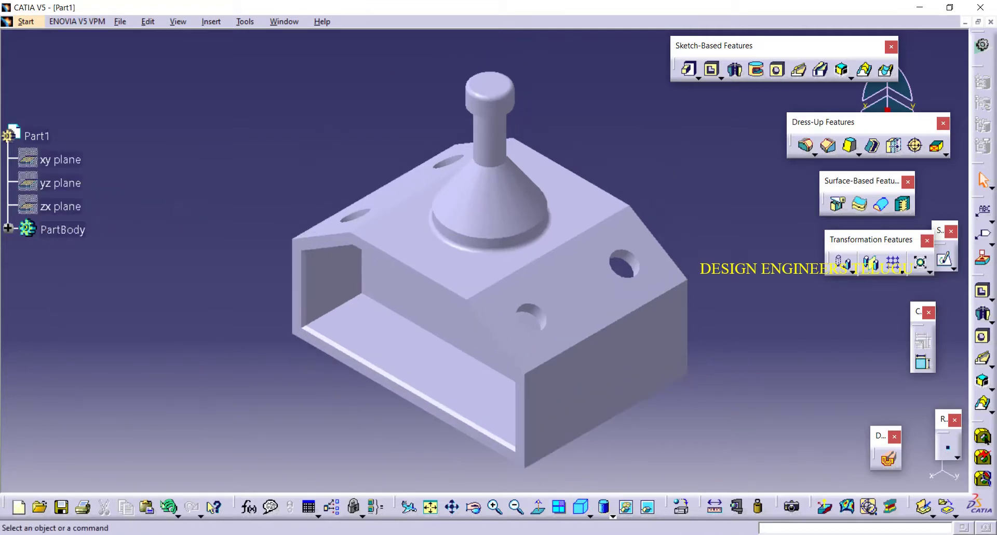
{"action": "key", "text": "alt+Tab"}
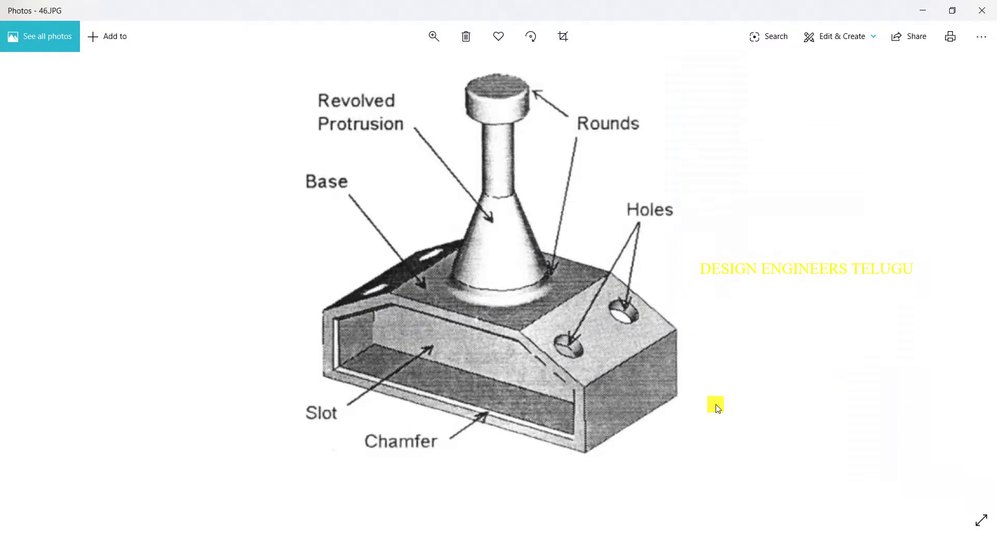
{"action": "key", "text": "alt+Tab"}
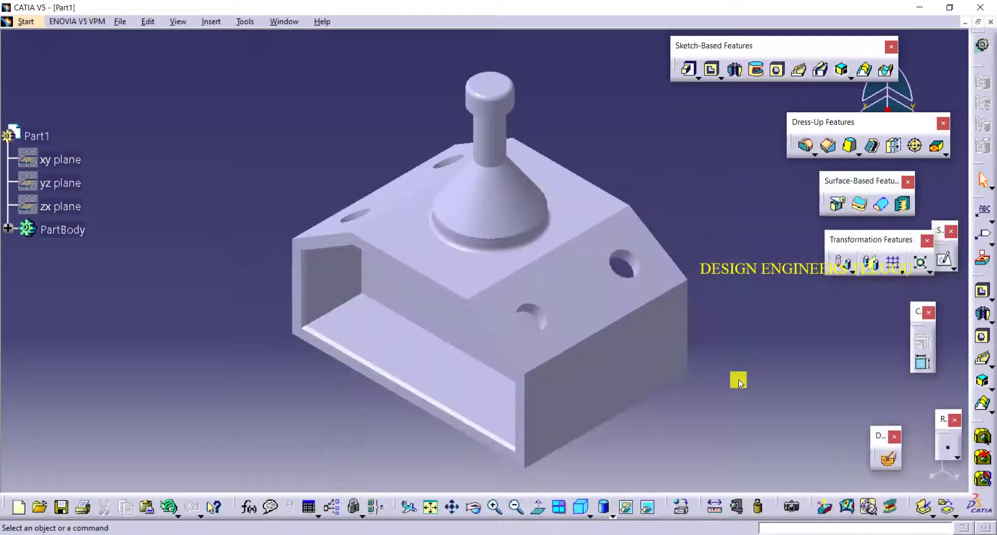